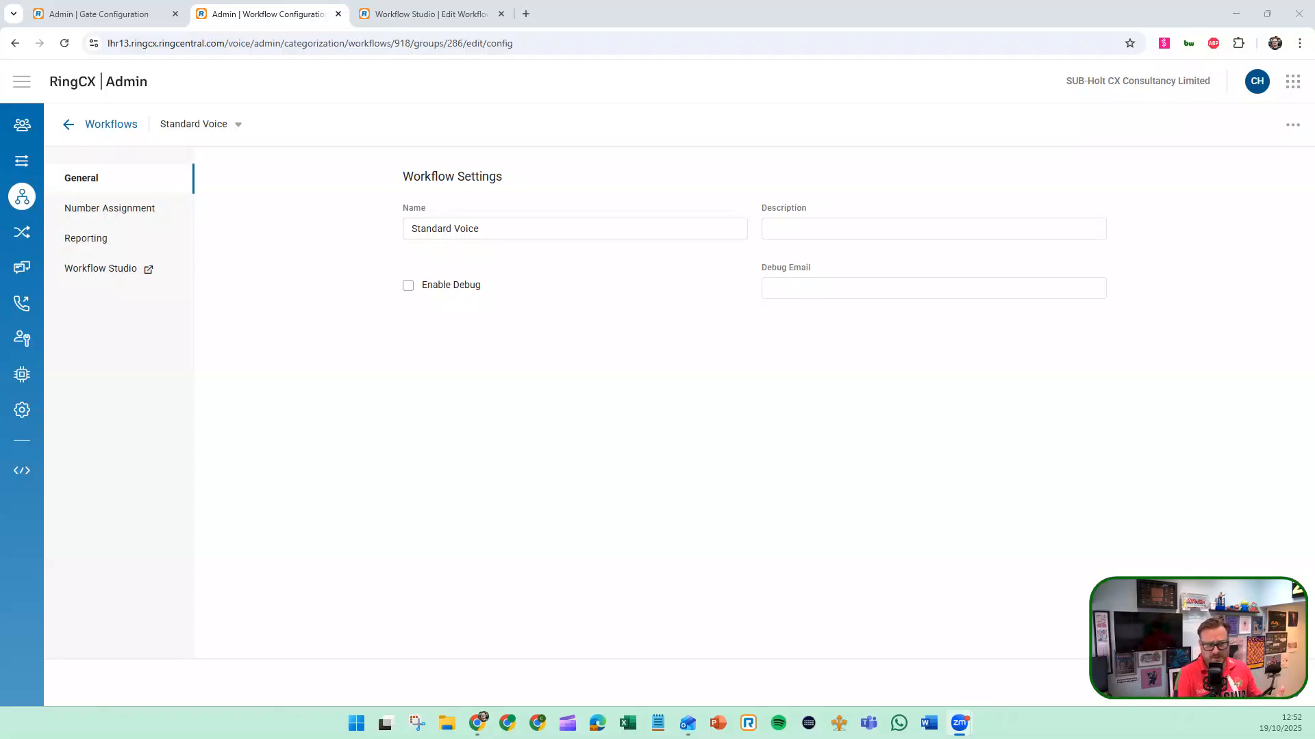
Review the Support Voice queue events, then the Standard Voice workflow's number assignment, reporting configuration and workflow list
mouse_move(28, 191)
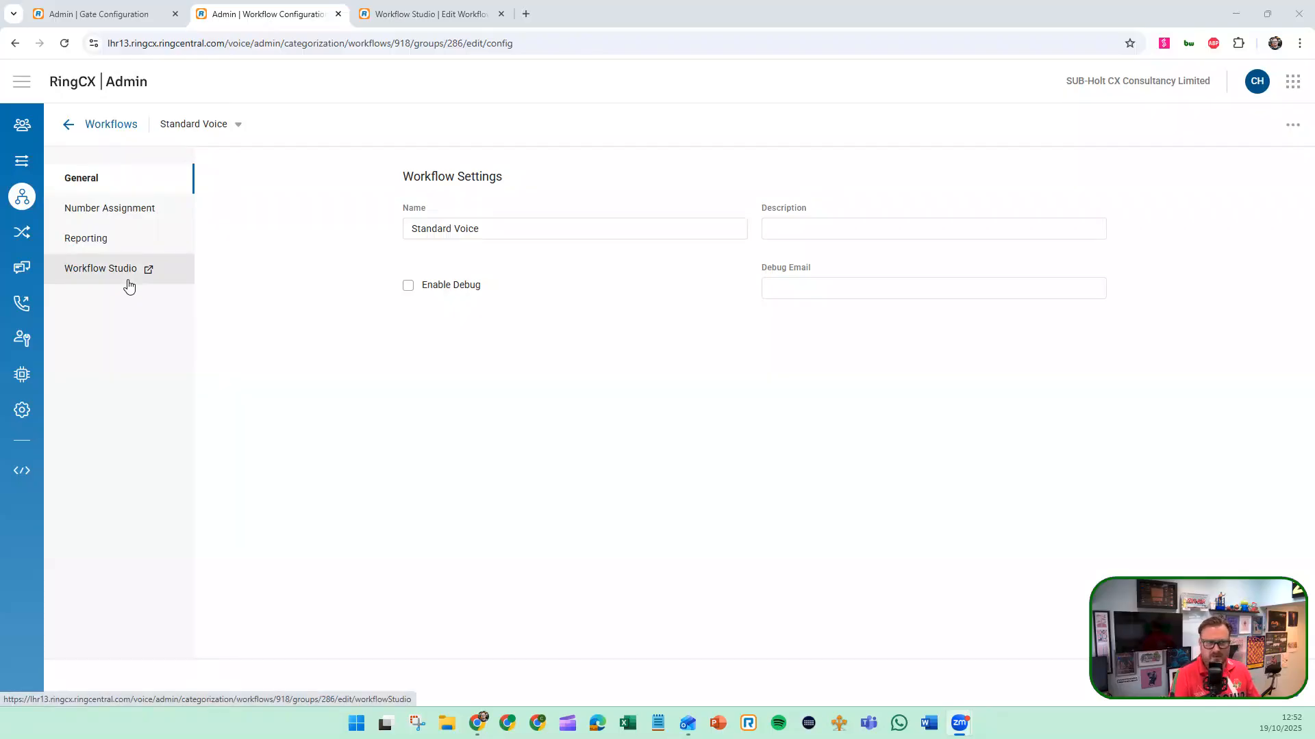
click(96, 12)
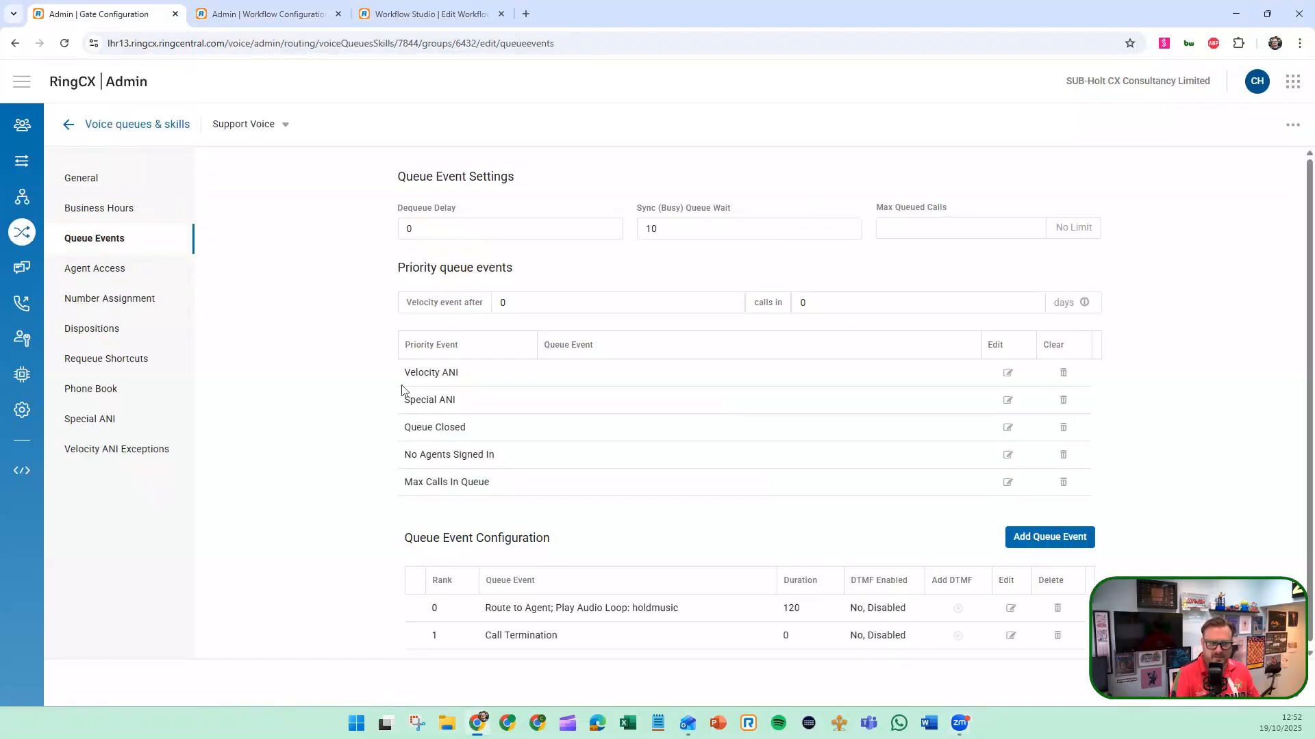
mouse_move(15, 233)
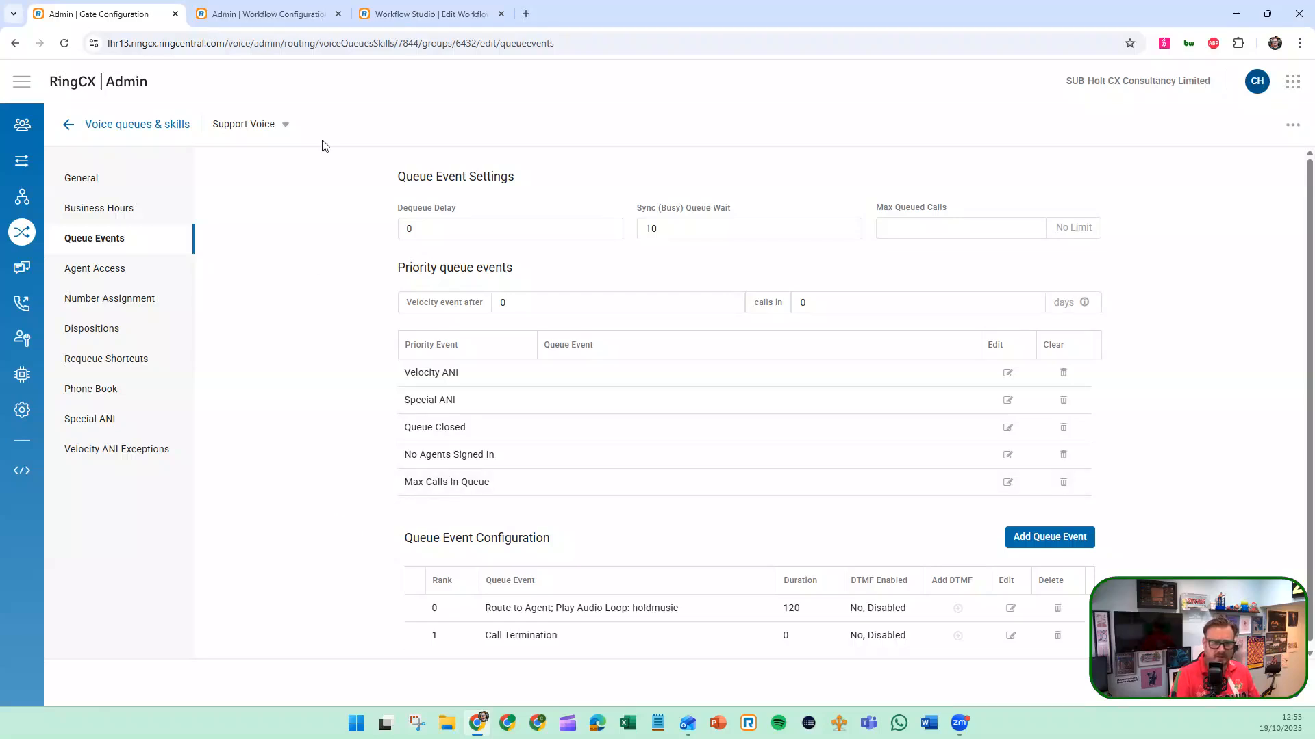
click(286, 18)
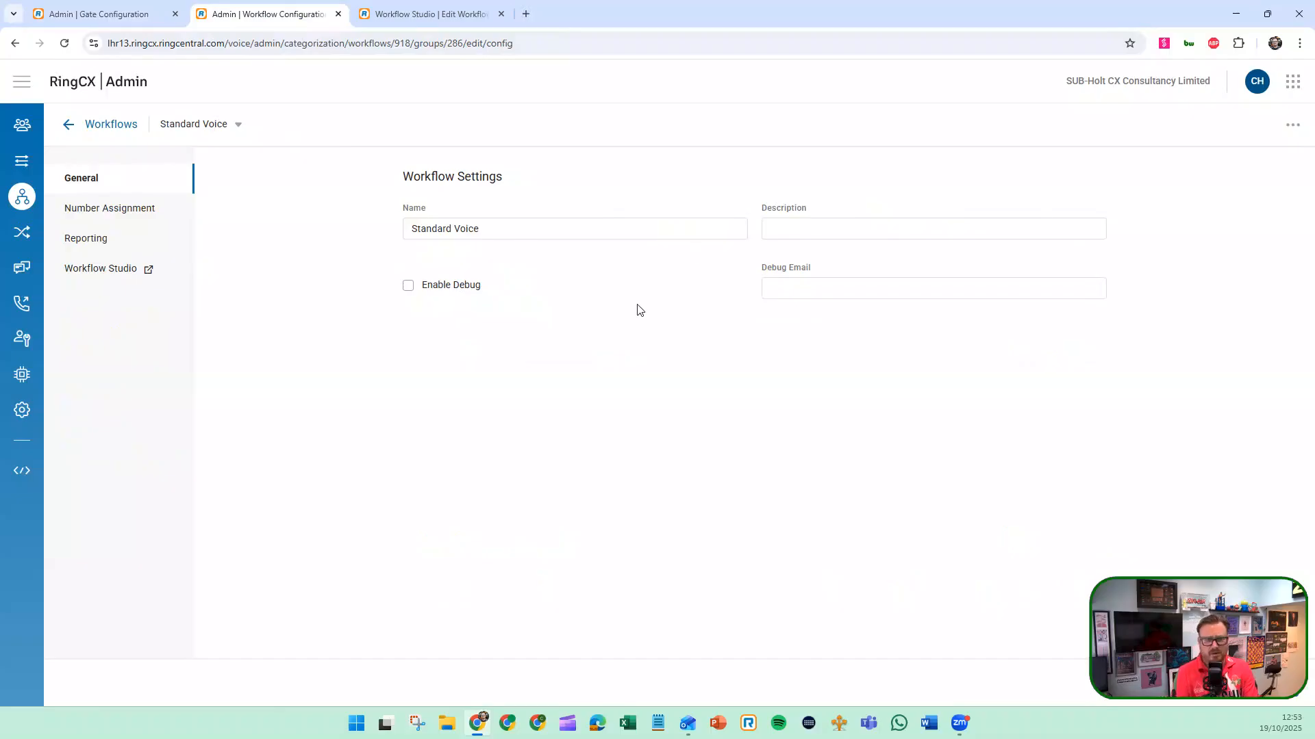
click(138, 213)
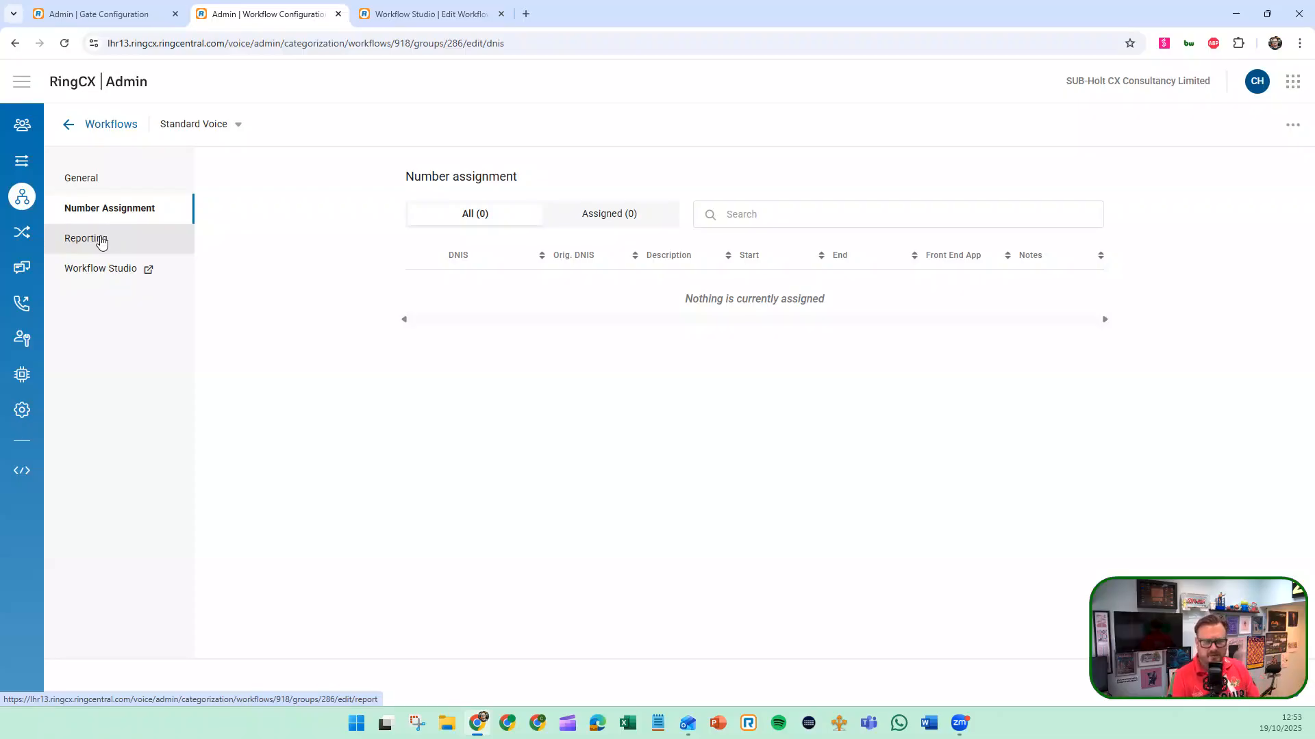
click(101, 241)
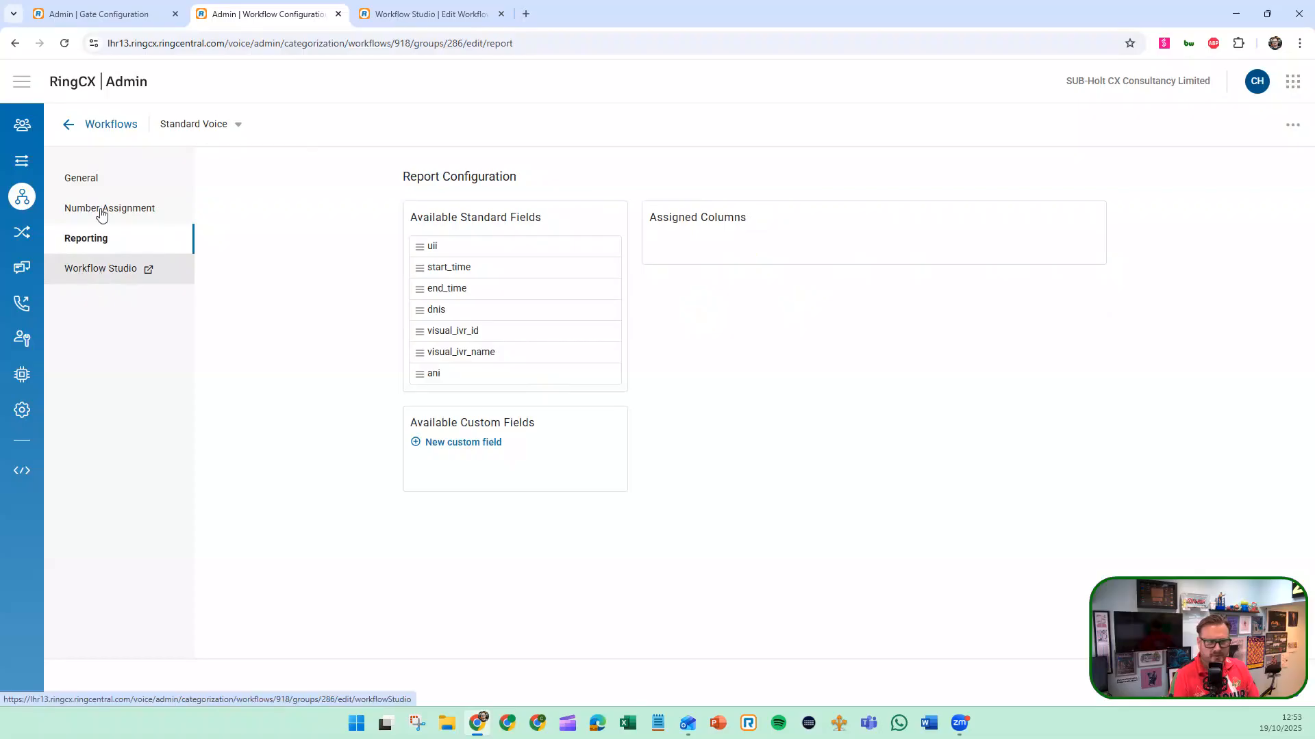
click(237, 125)
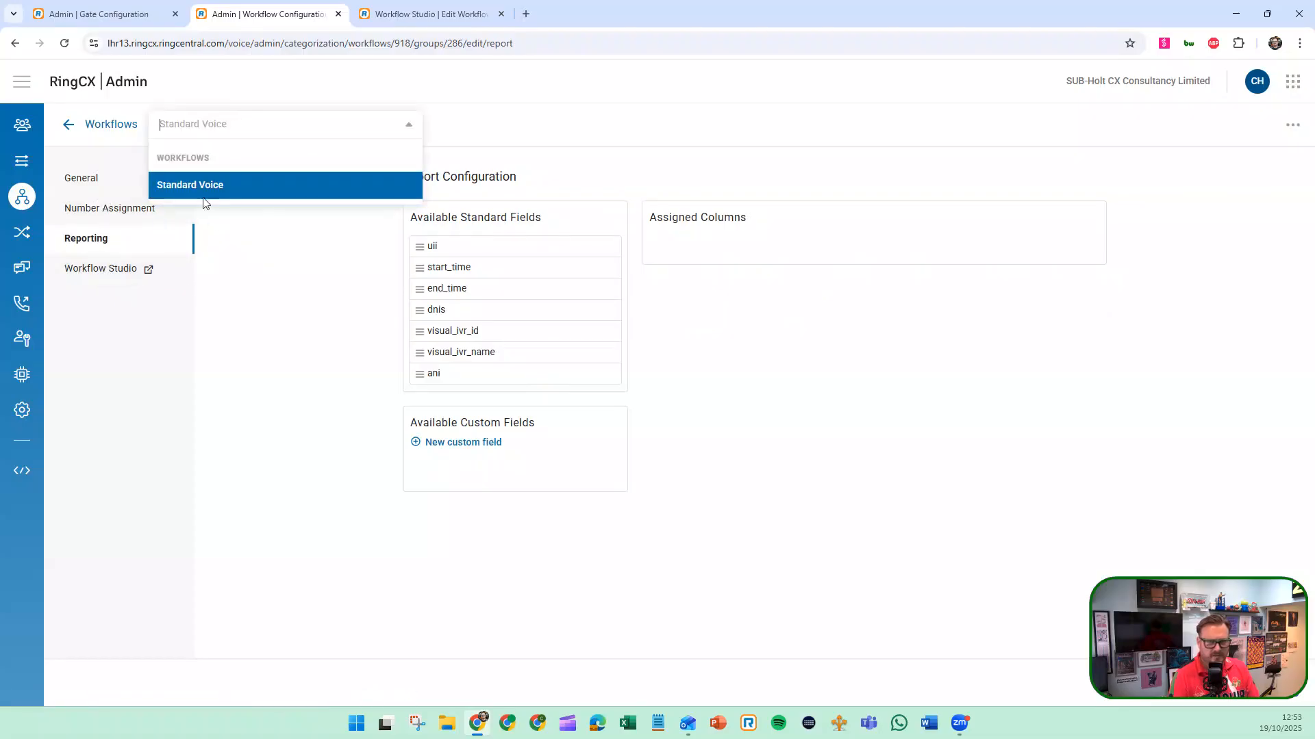
click(258, 307)
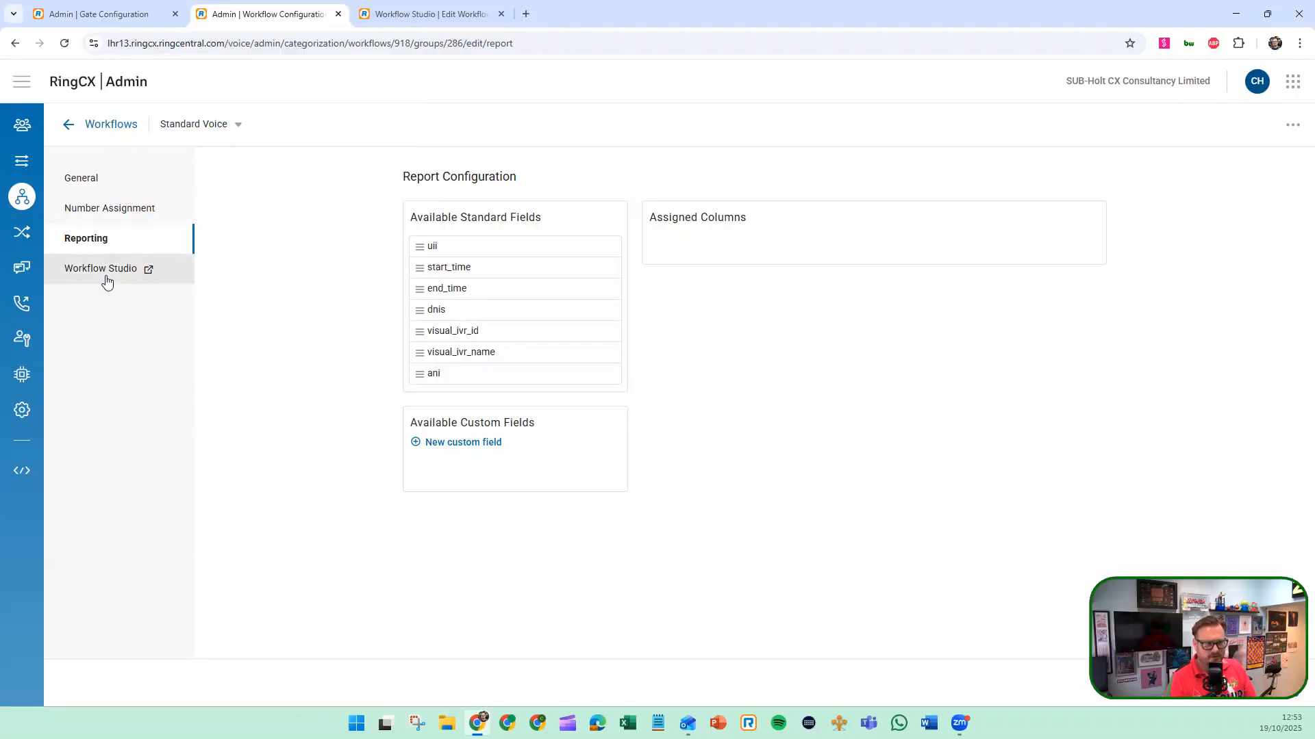
Open the Standard Voice workflow in Workflow Studio and examine the nodes under Digital, Triggers, AI, Contact Management, Advanced and Engage Messaging
click(135, 268)
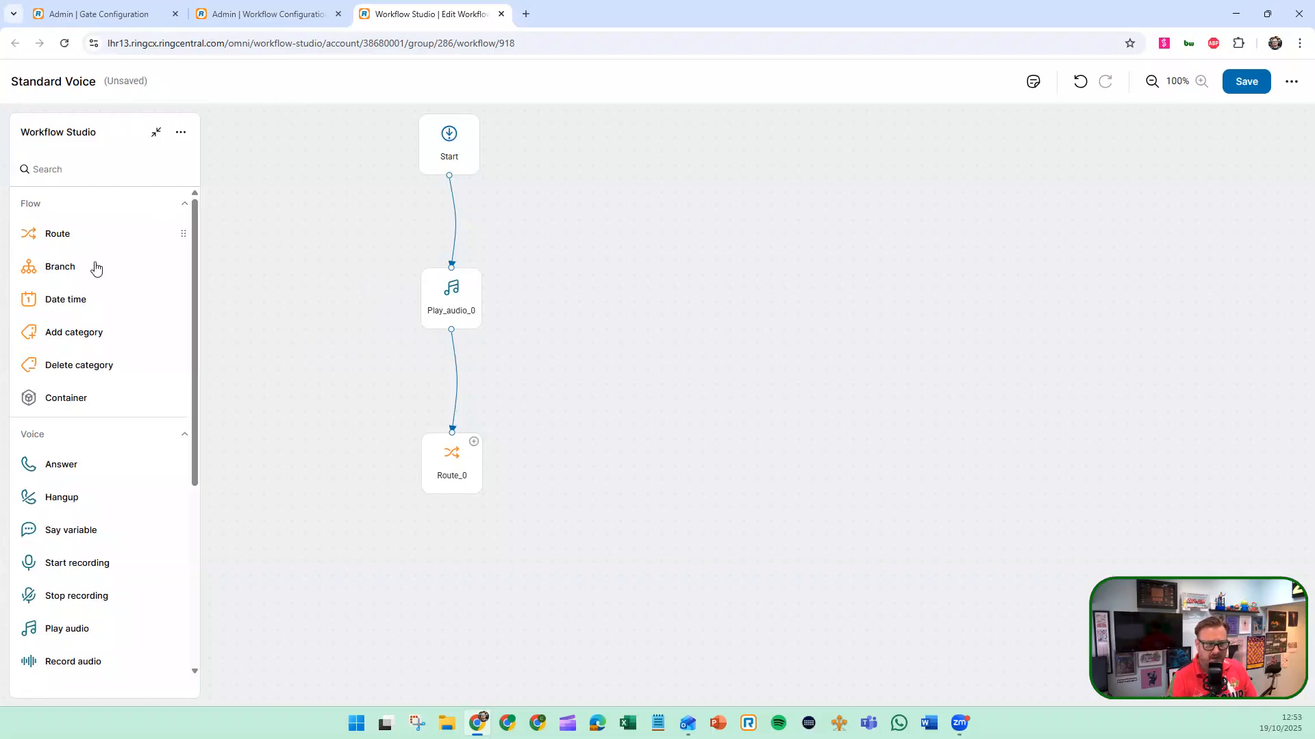
scroll(95, 264, down, 5)
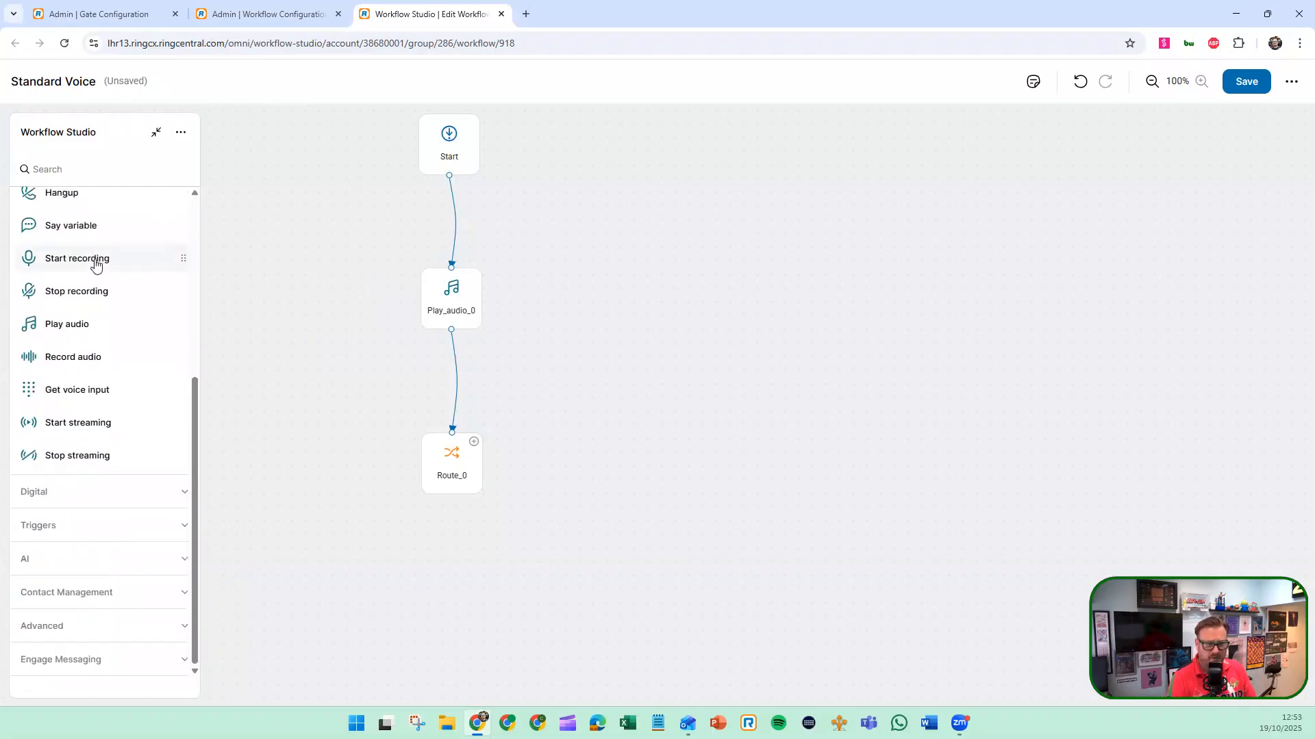
click(91, 497)
click(79, 557)
scroll(77, 614, down, 5)
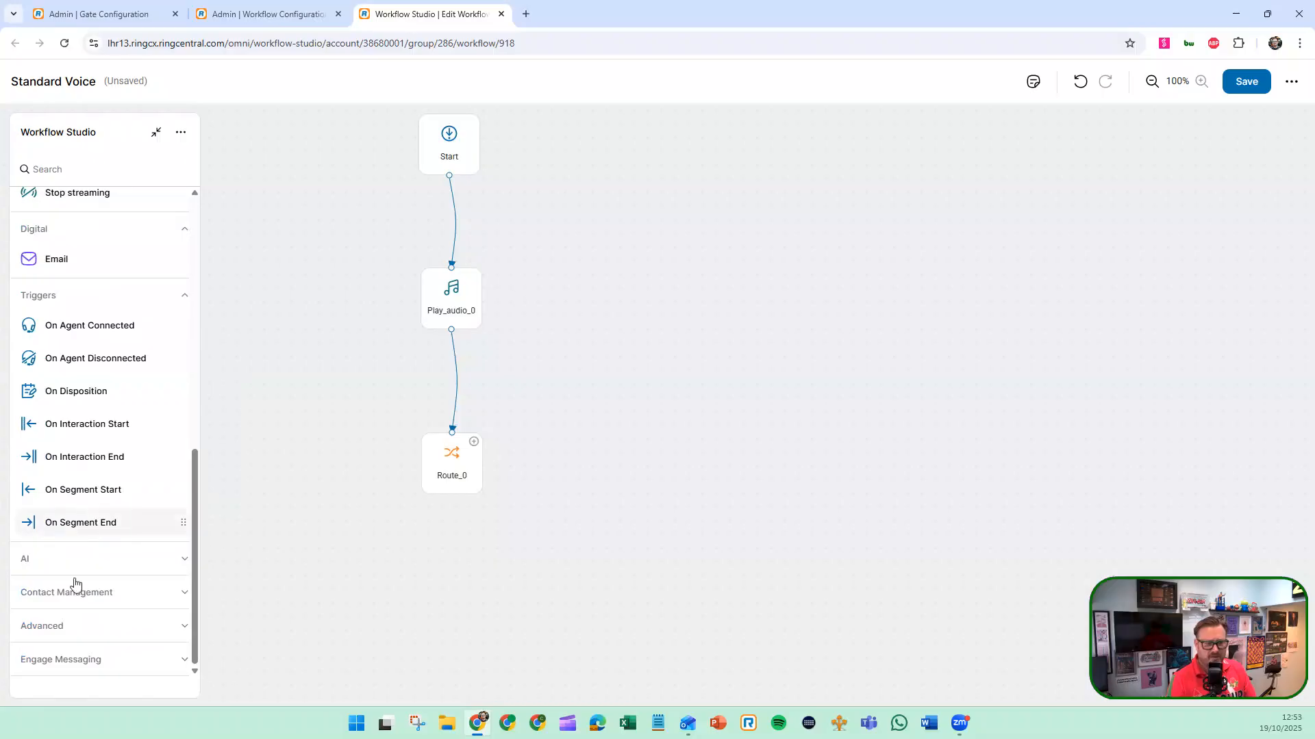
click(83, 552)
click(93, 595)
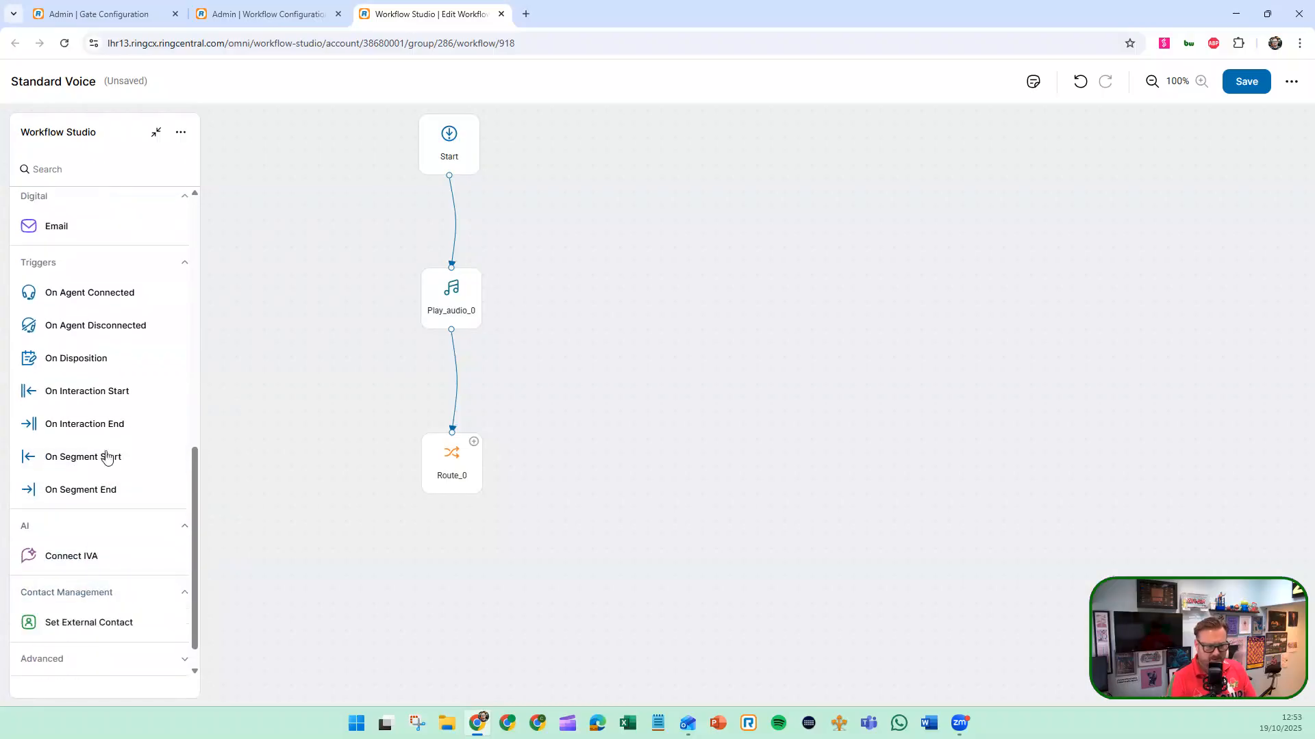
scroll(103, 534, down, 1)
click(88, 622)
scroll(109, 479, down, 1)
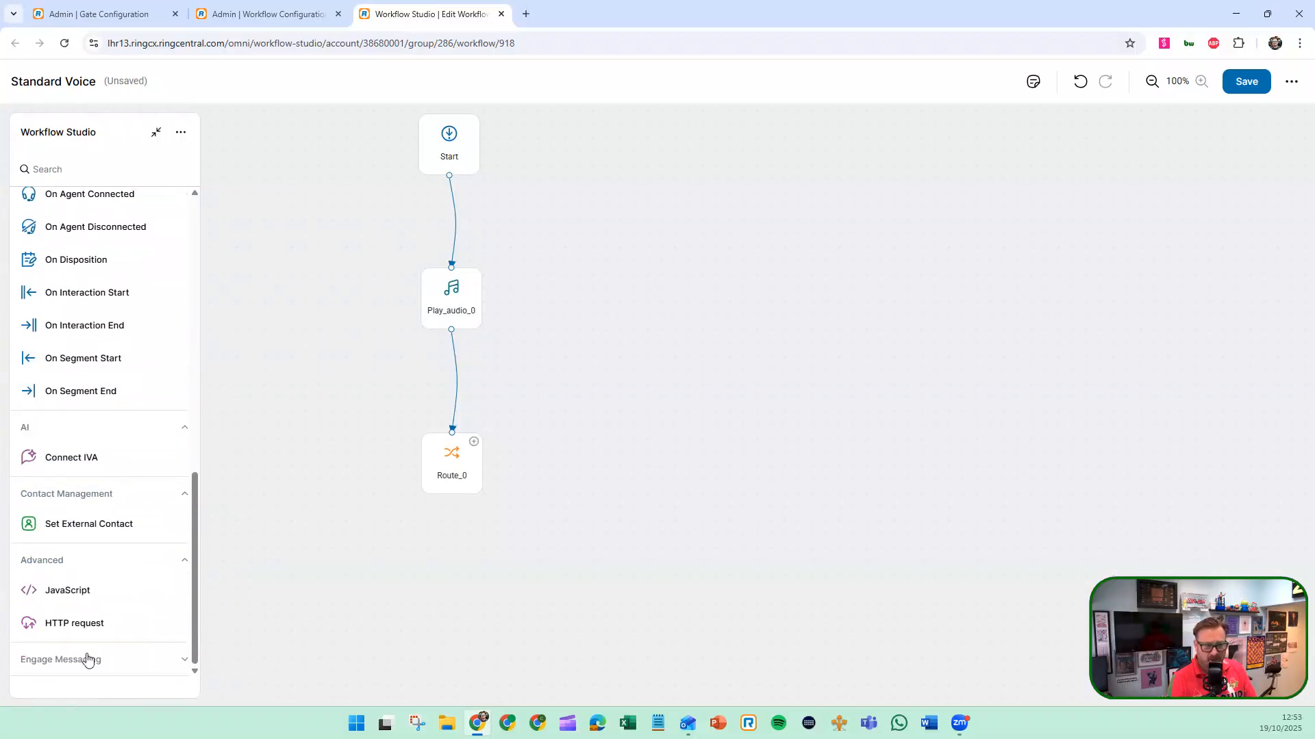
click(88, 659)
scroll(108, 470, down, 2)
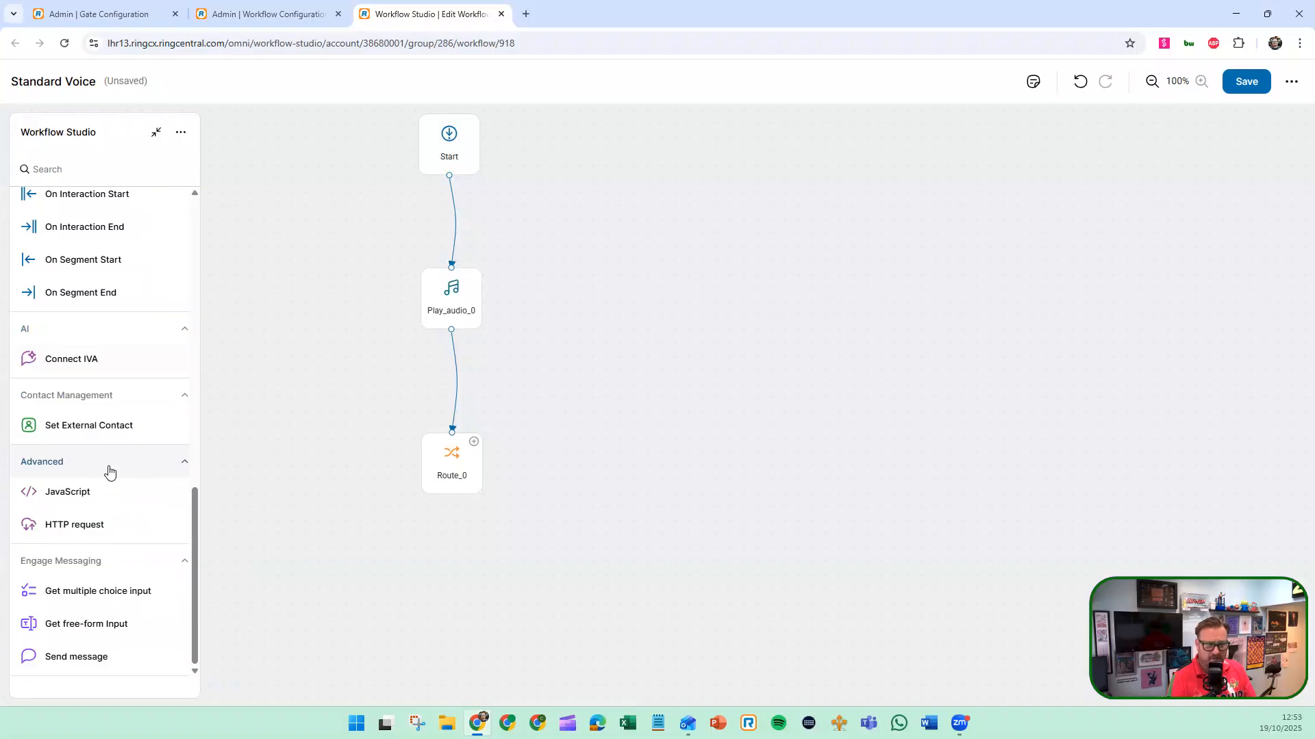
scroll(108, 472, up, 10)
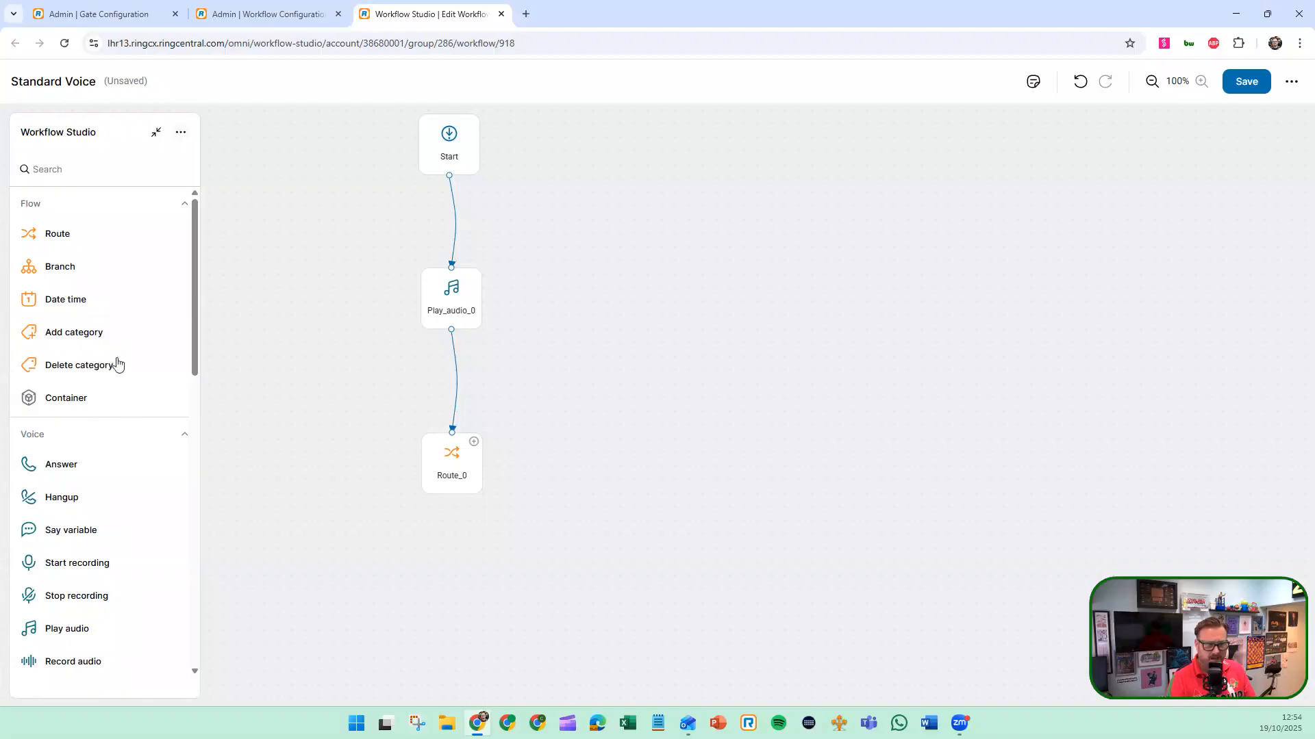
click(183, 437)
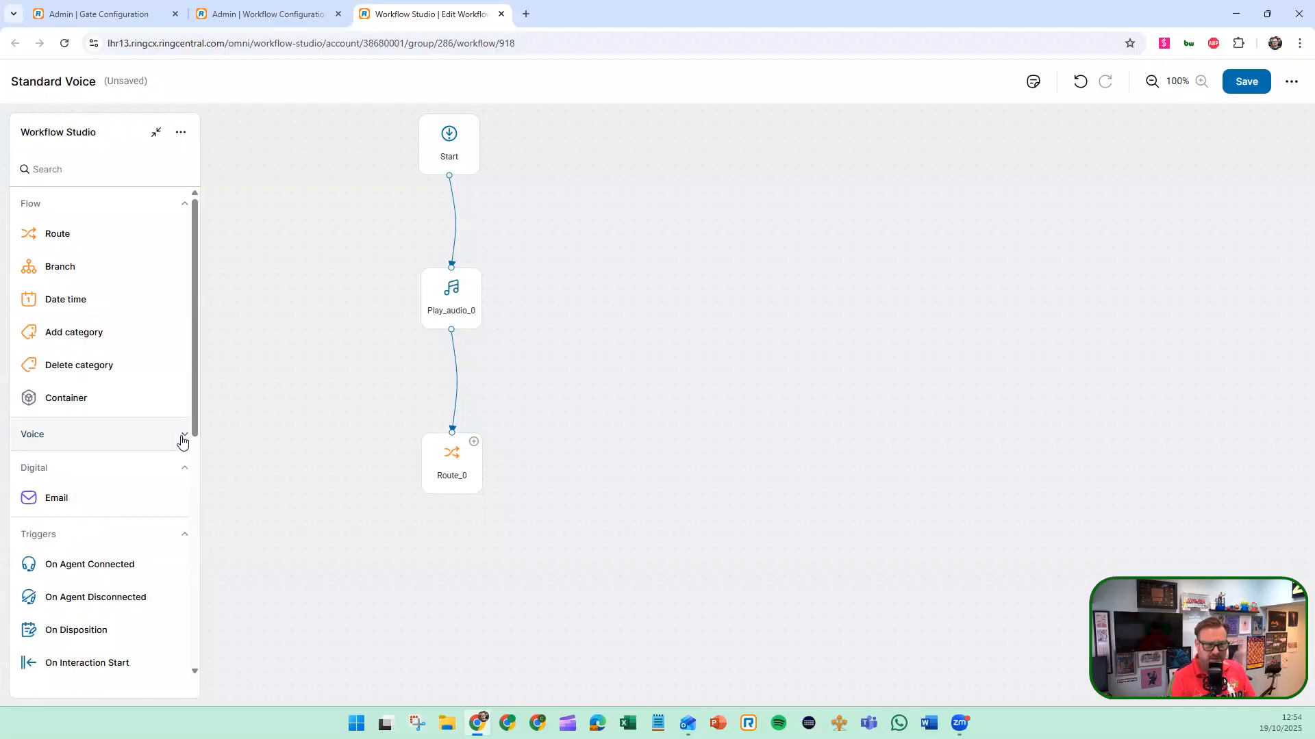
click(182, 441)
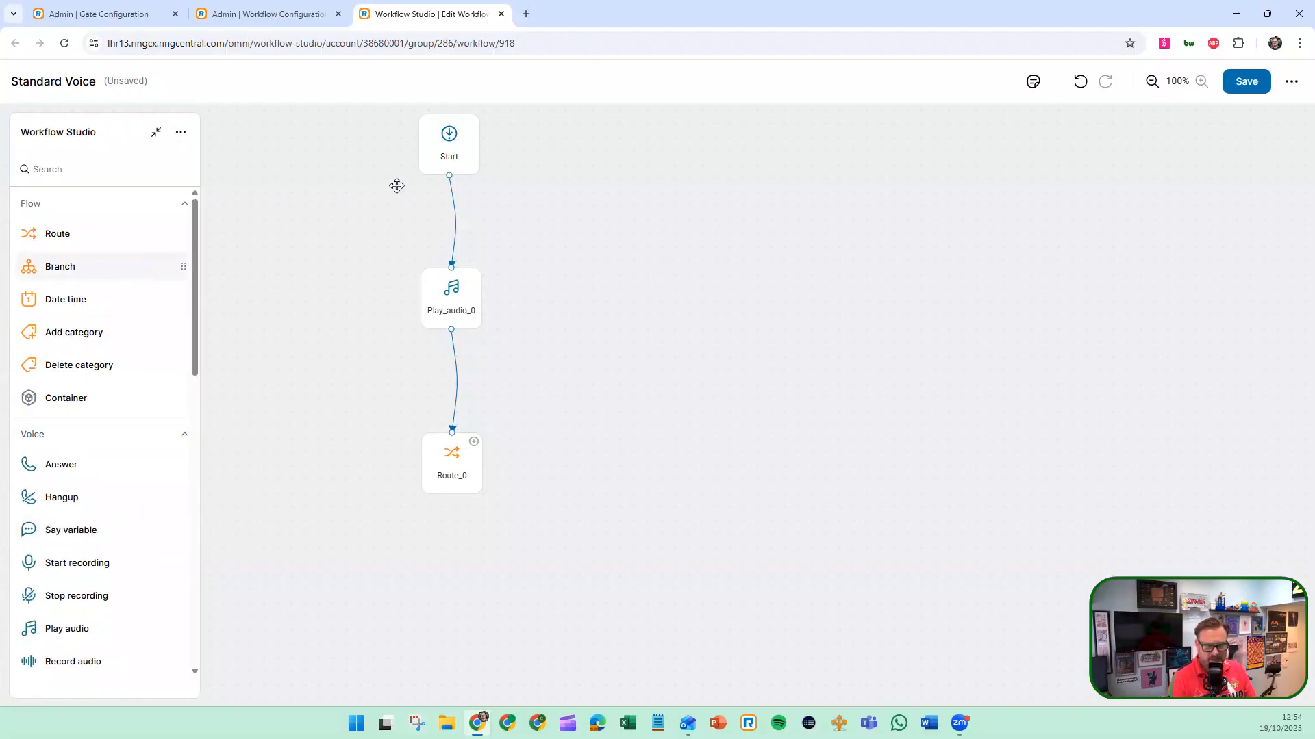
Rename the Play_audio_0 node to PlayWelcomeMessage without assigning an audio file
click(455, 163)
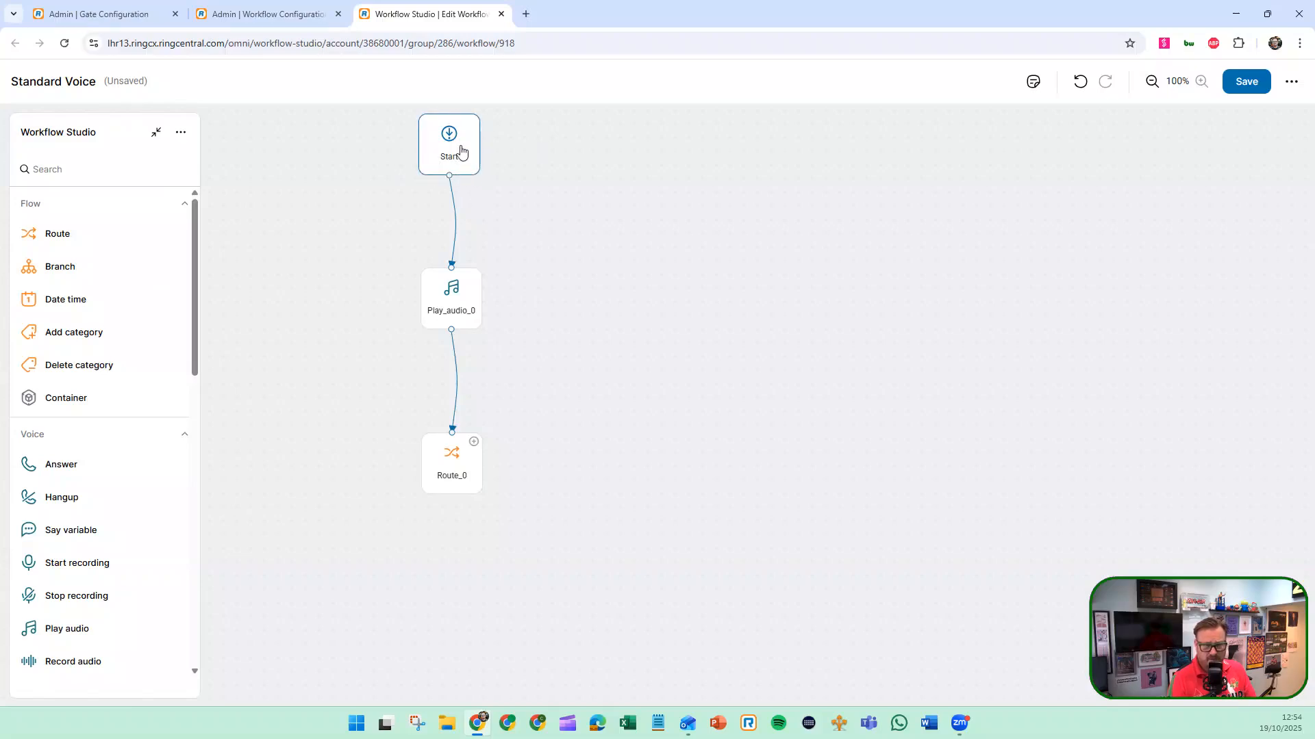
click(448, 300)
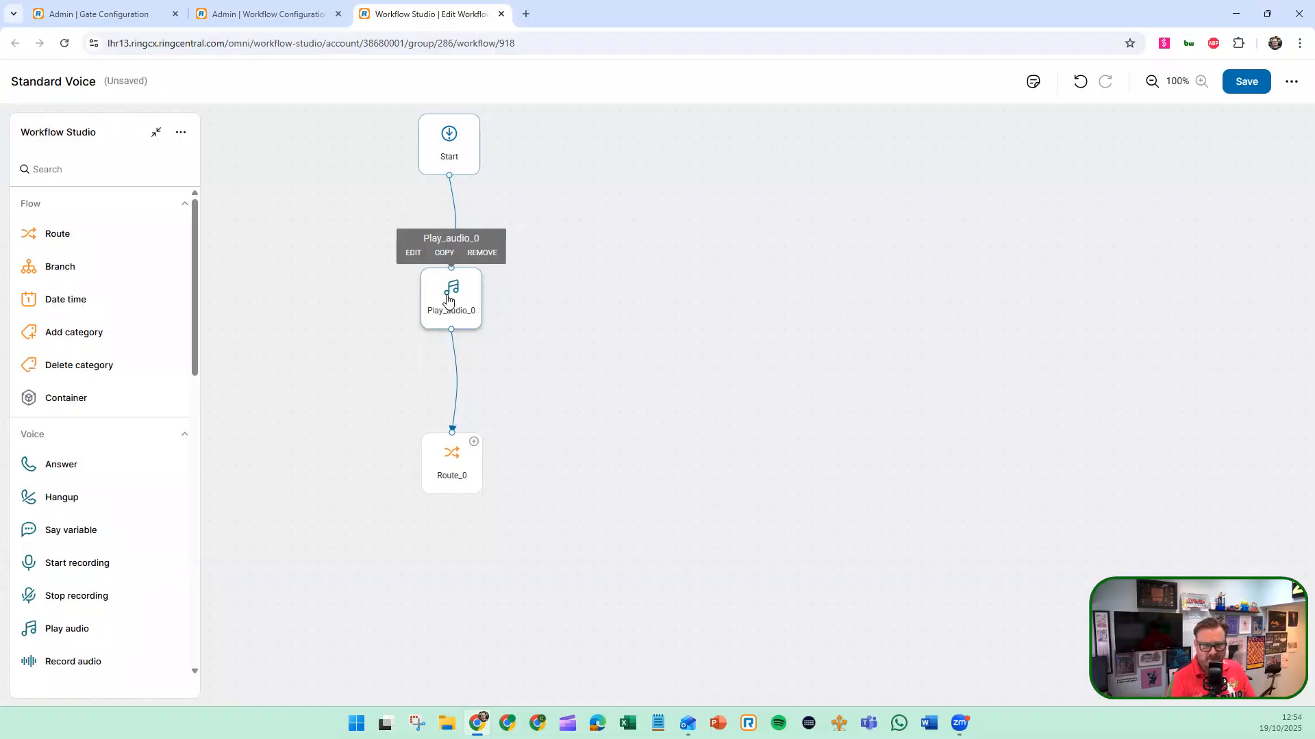
click(413, 253)
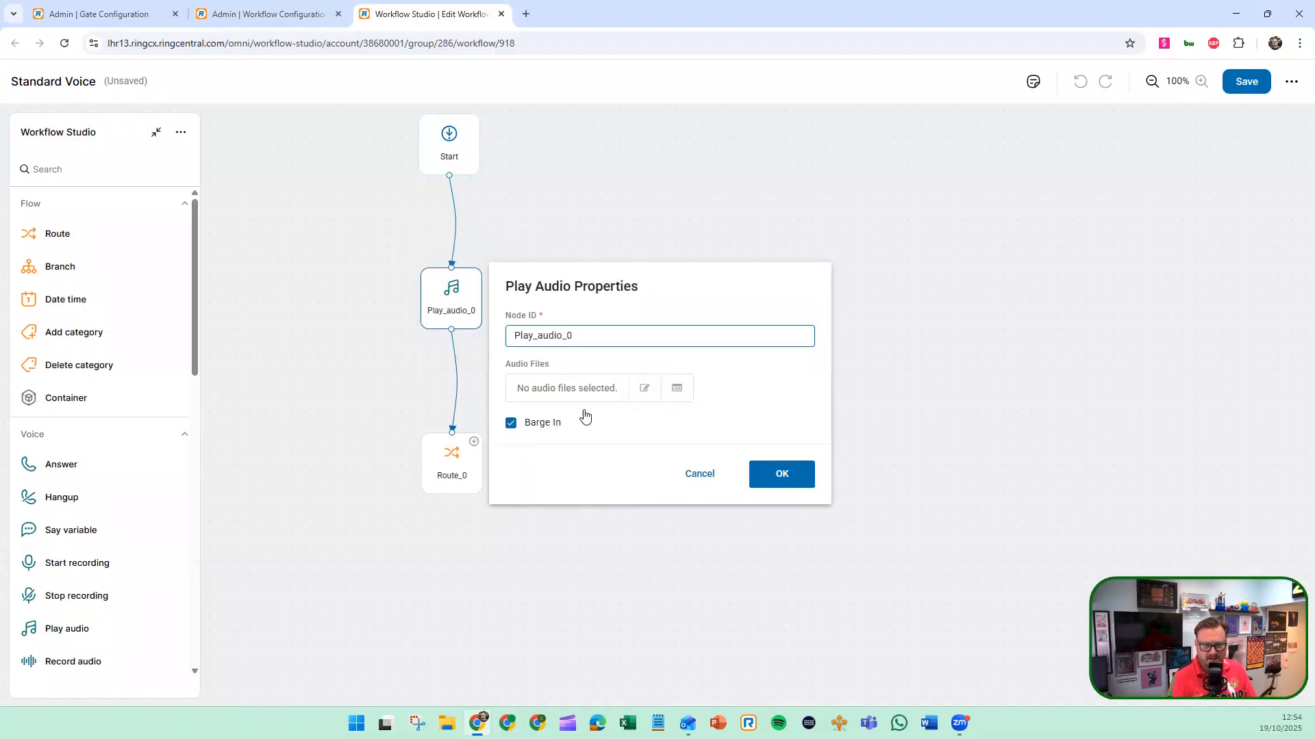
drag(593, 336, 532, 340)
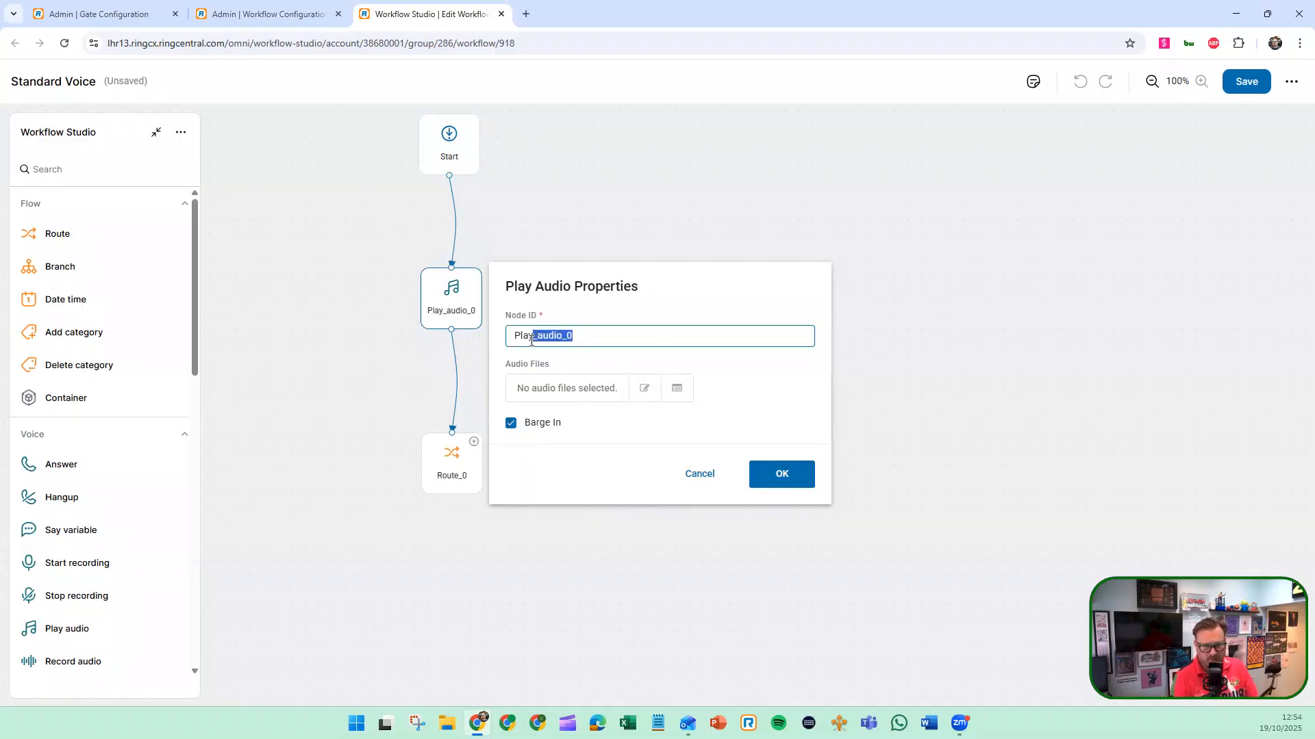
key(BackSpace)
text(WelcomeMessage)
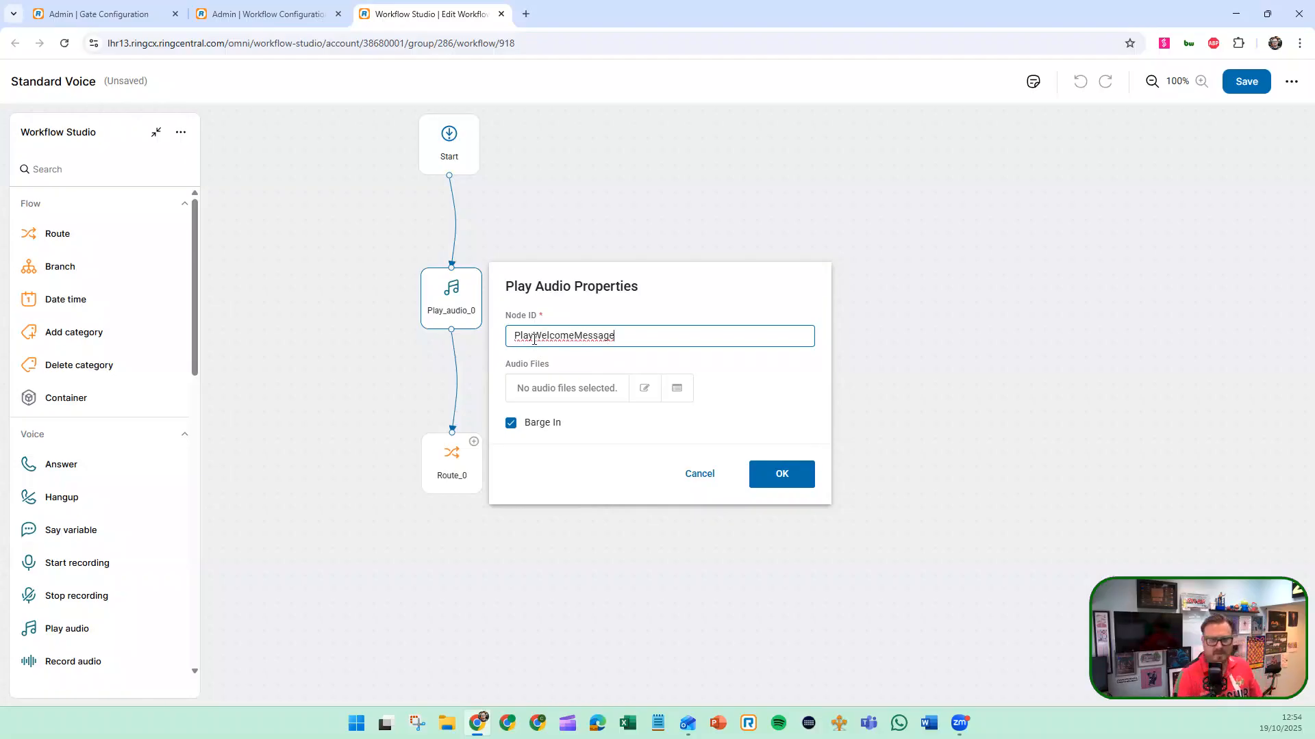
click(644, 388)
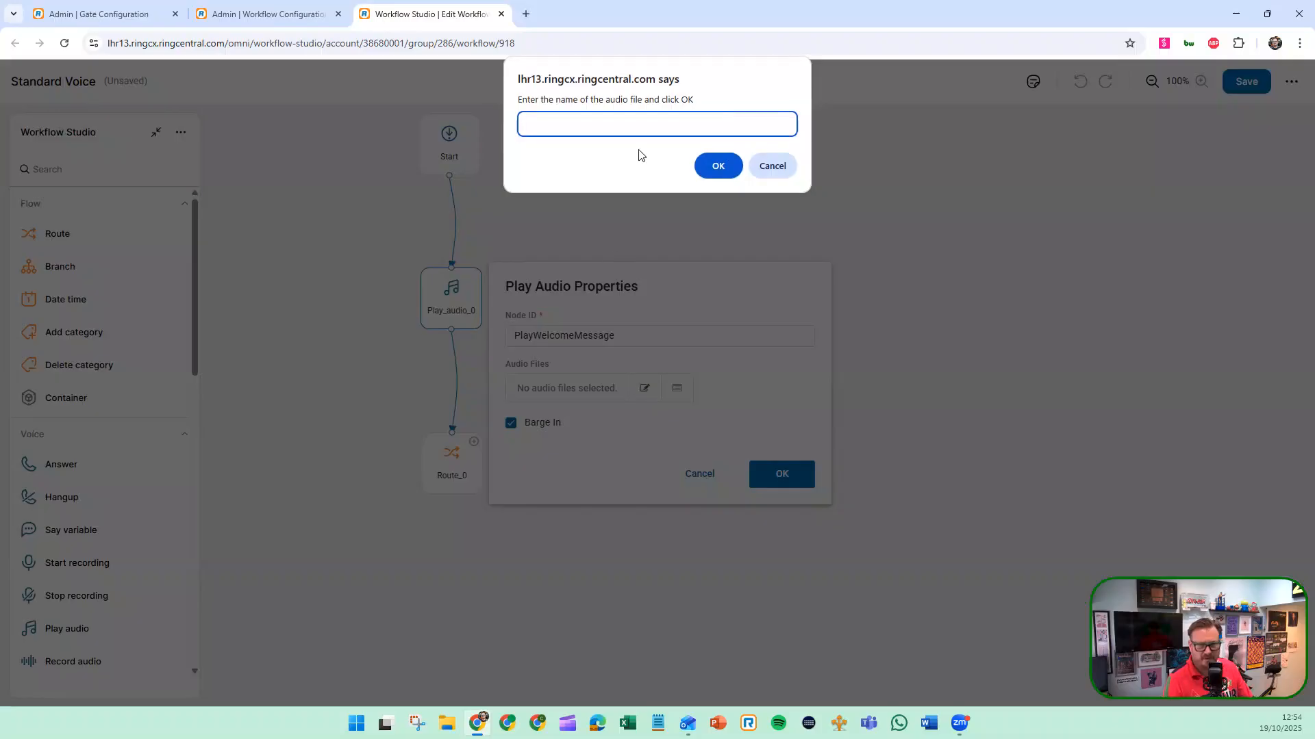
click(770, 171)
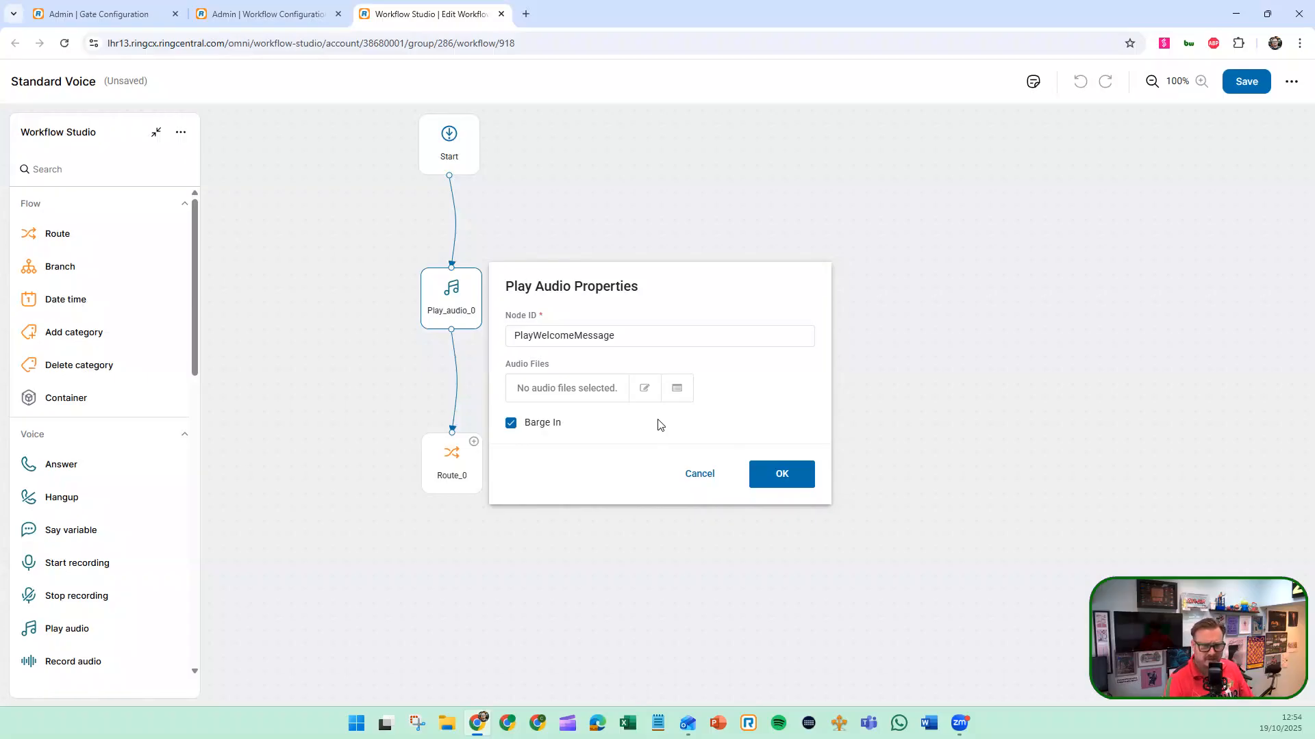
click(778, 484)
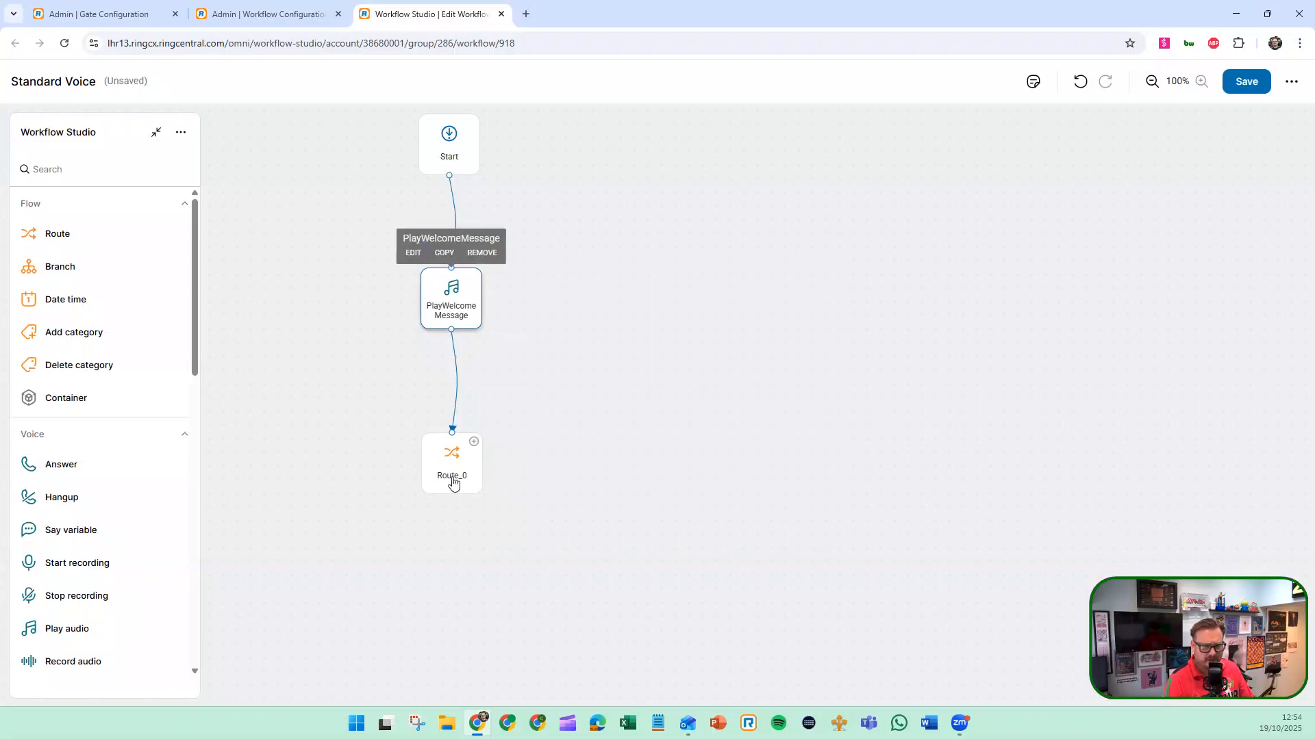
Rename the Route_0 node to RouteToSupport, with type Voice queue and Support Voice as its queue
mouse_move(458, 462)
click(414, 418)
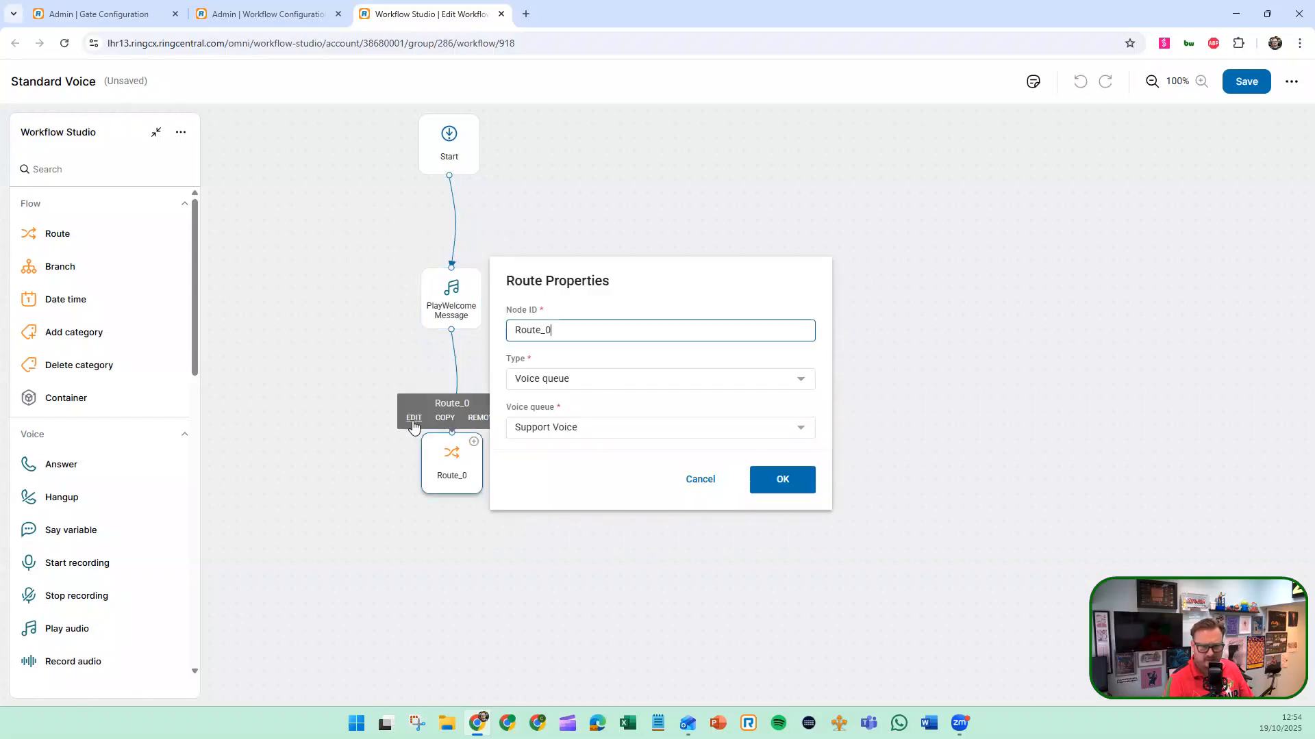
key(BackSpace)
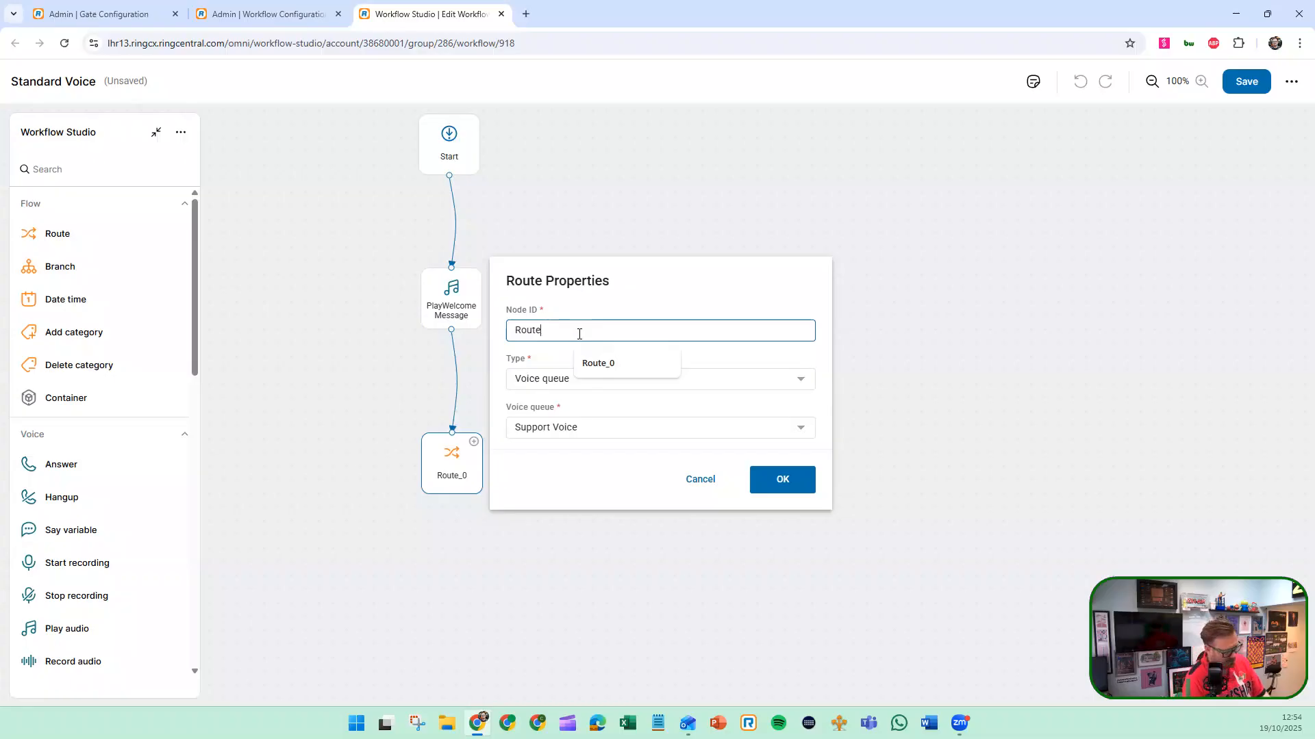
text(ToSupport)
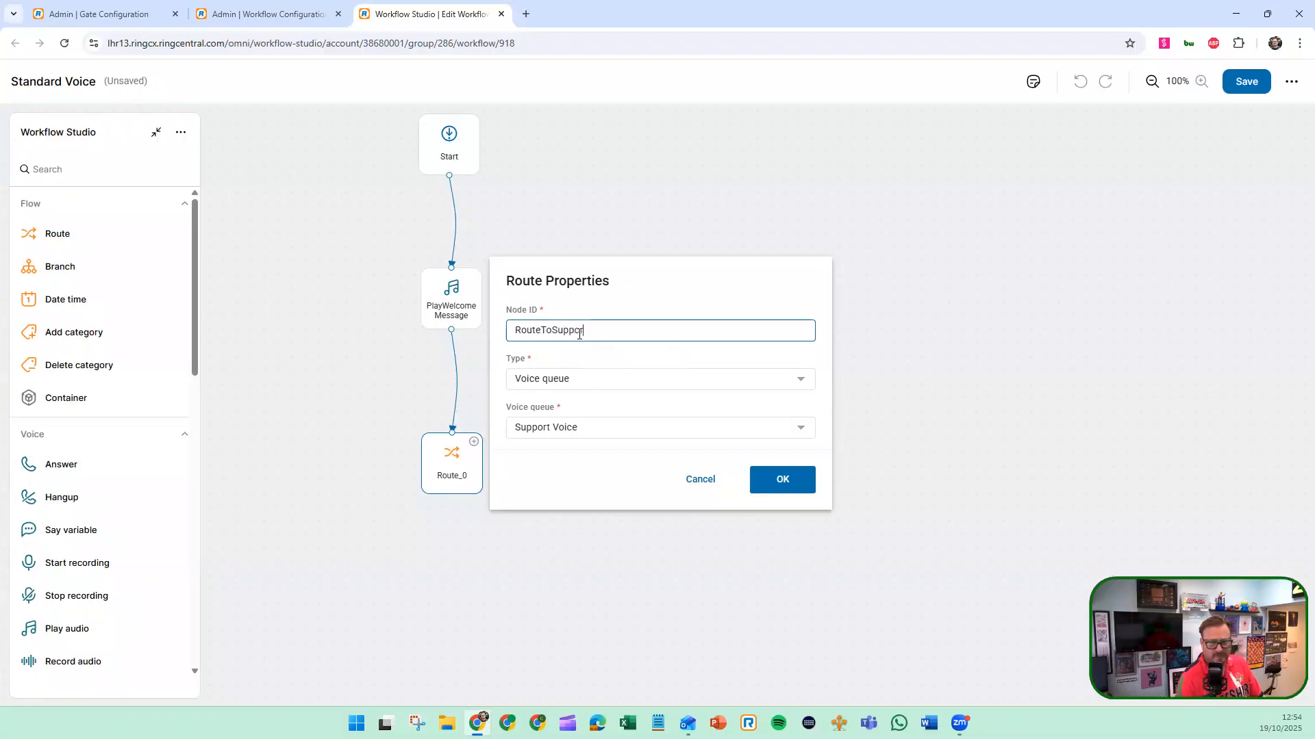
click(601, 380)
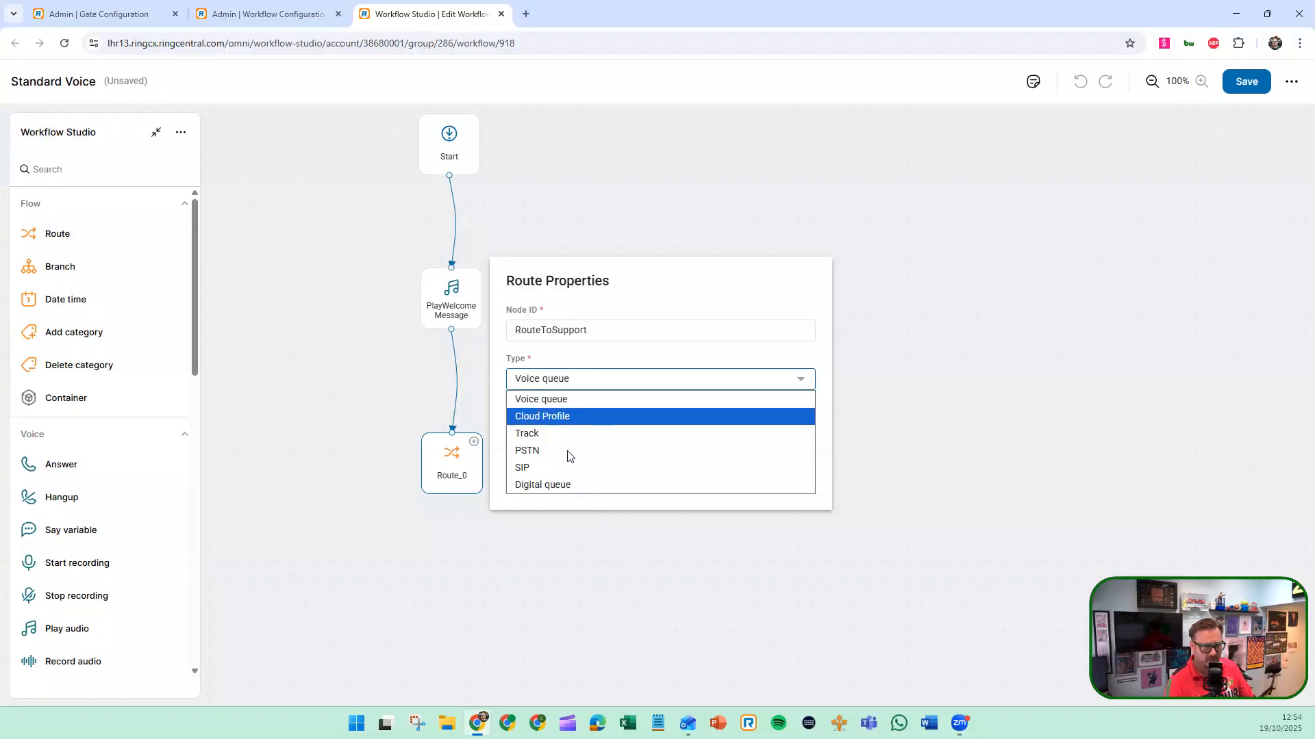
click(567, 401)
click(560, 428)
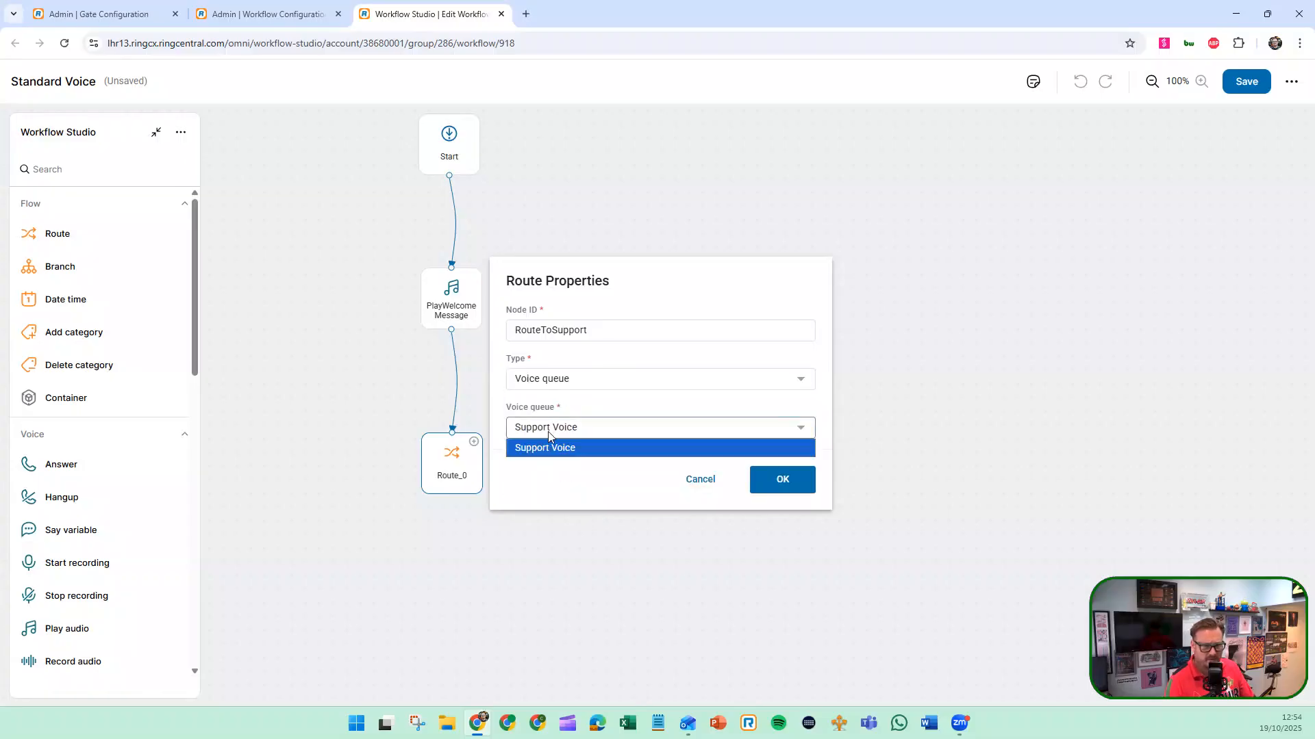
click(771, 504)
click(786, 487)
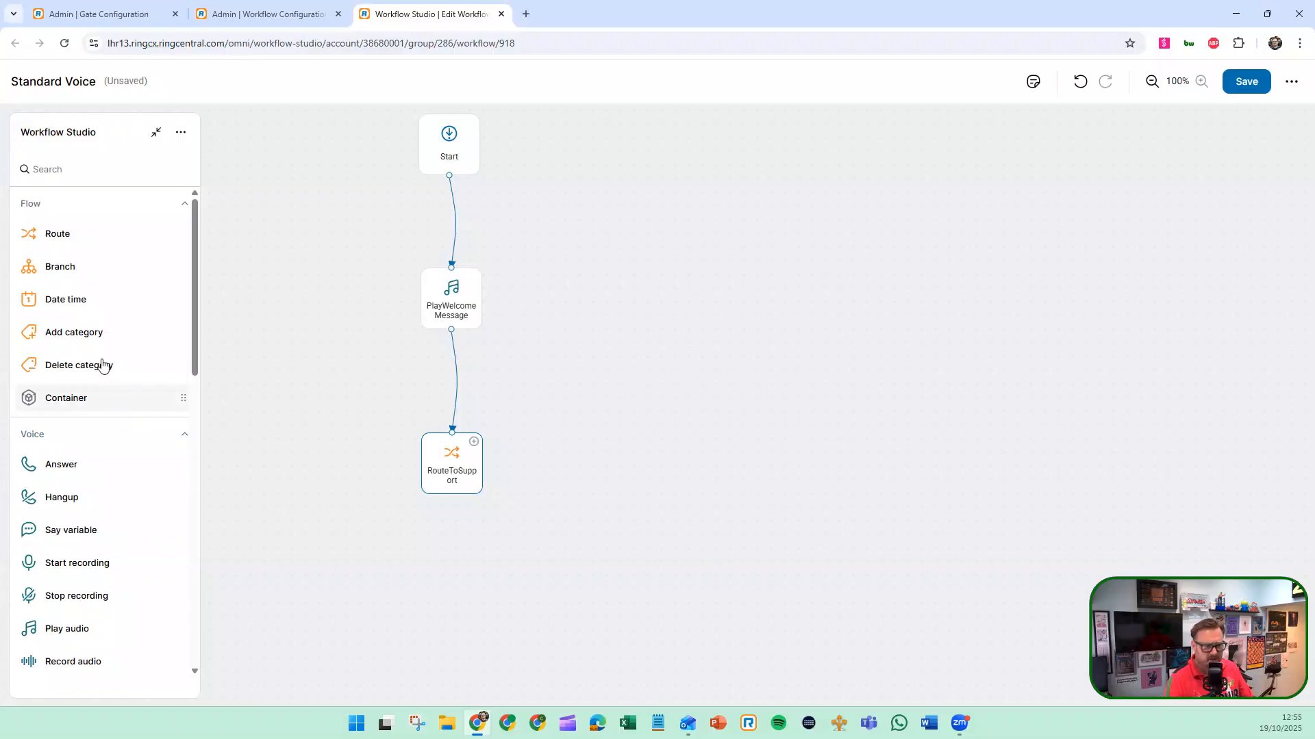
Turn on node details for the Workflow Studio node palette and open the About Workflow Studio help article
scroll(101, 360, down, 3)
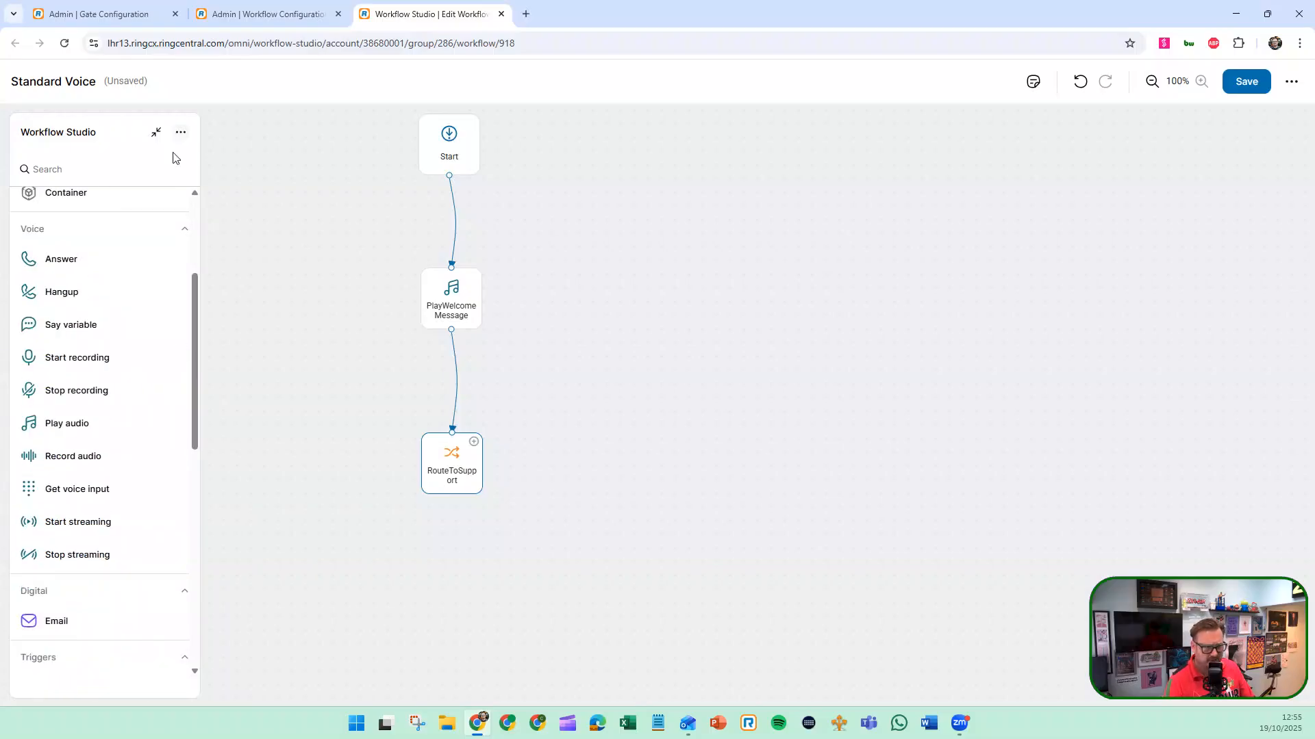
scroll(113, 294, up, 3)
click(180, 134)
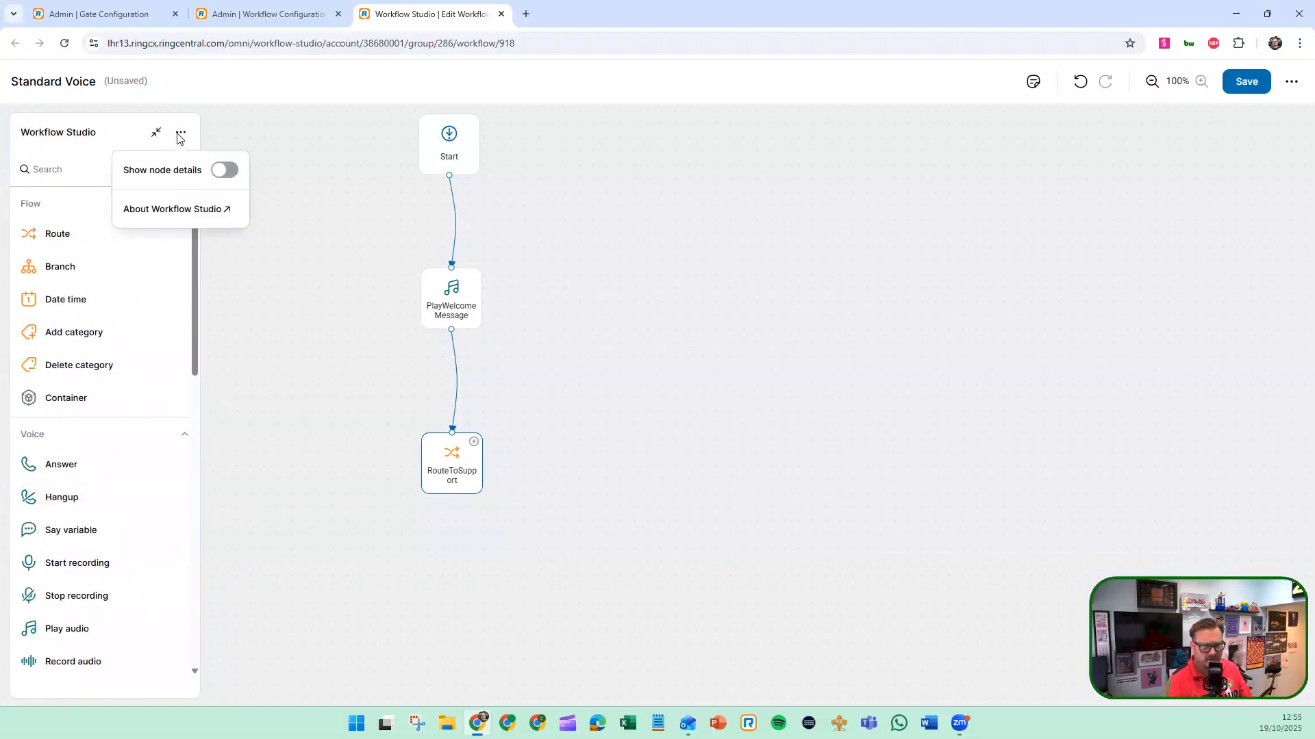
click(228, 171)
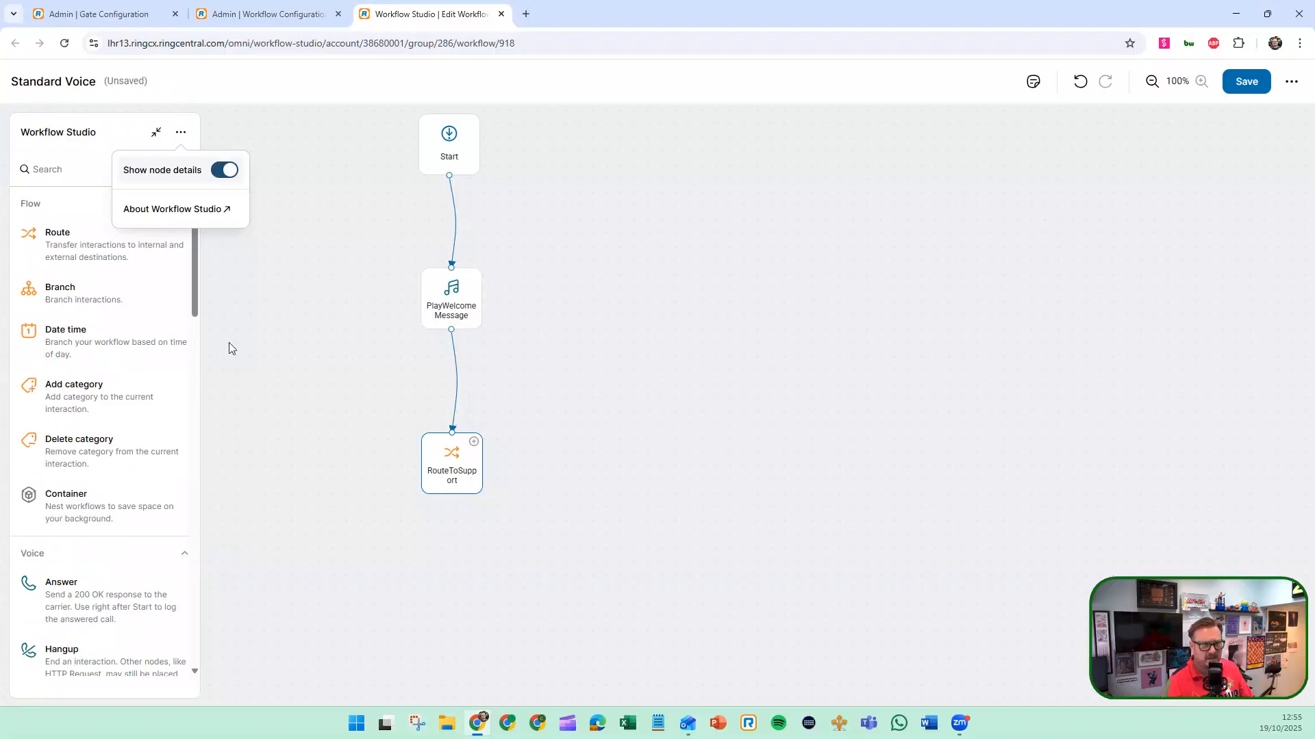
click(202, 211)
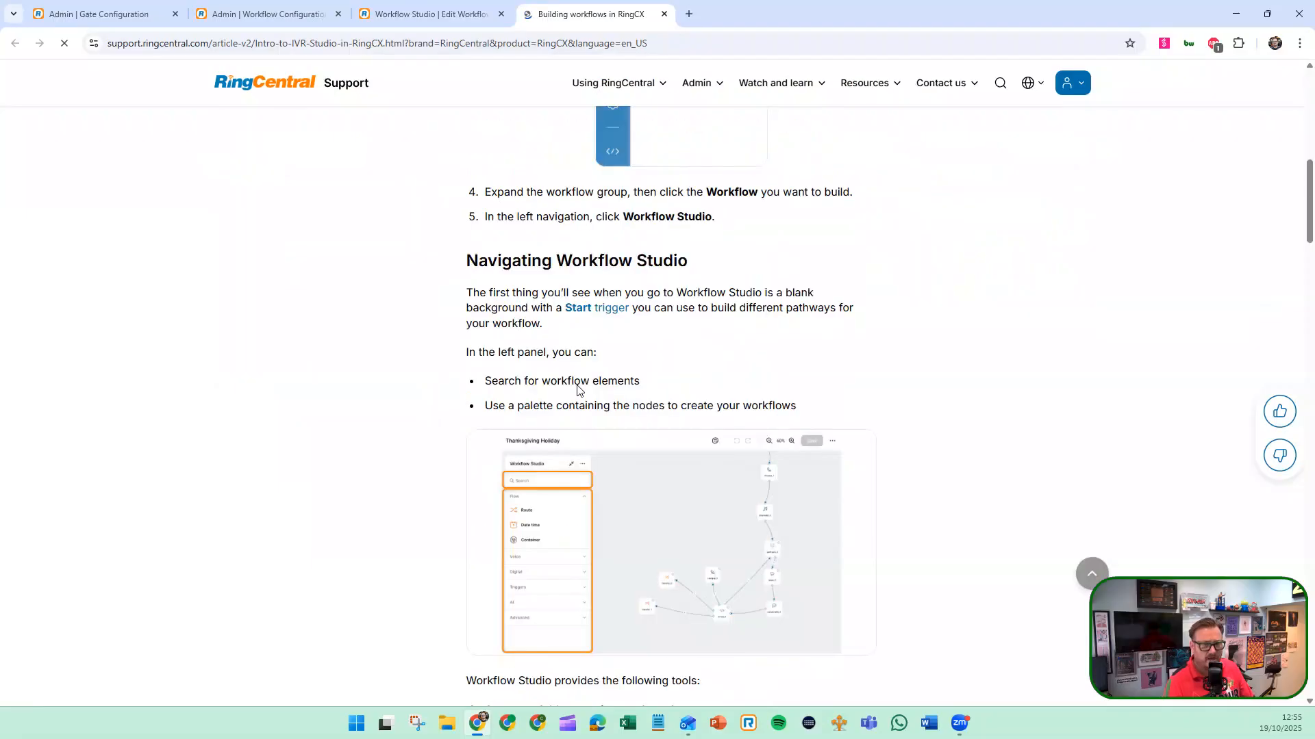
Examine the help article's sections on navigating Workflow Studio and using nodes, and return to the Standard Voice workflow editor
scroll(579, 376, down, 15)
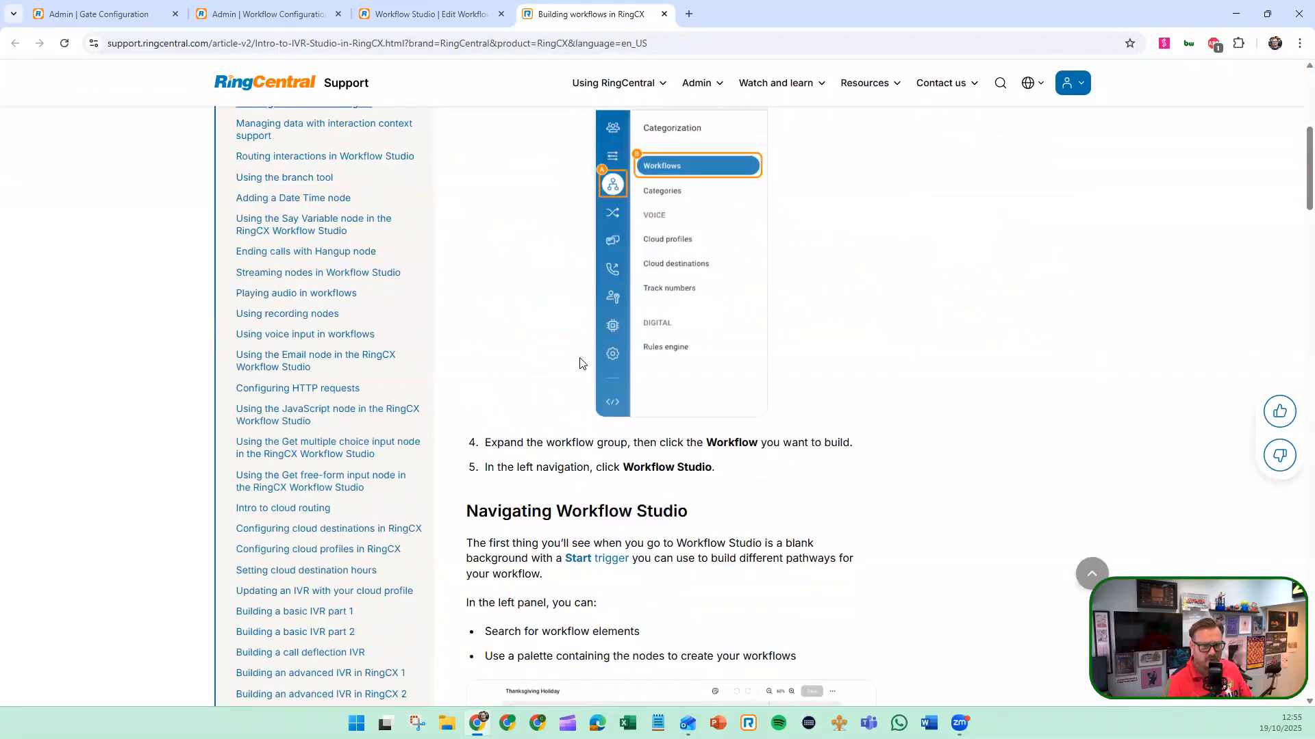
scroll(579, 364, down, 2)
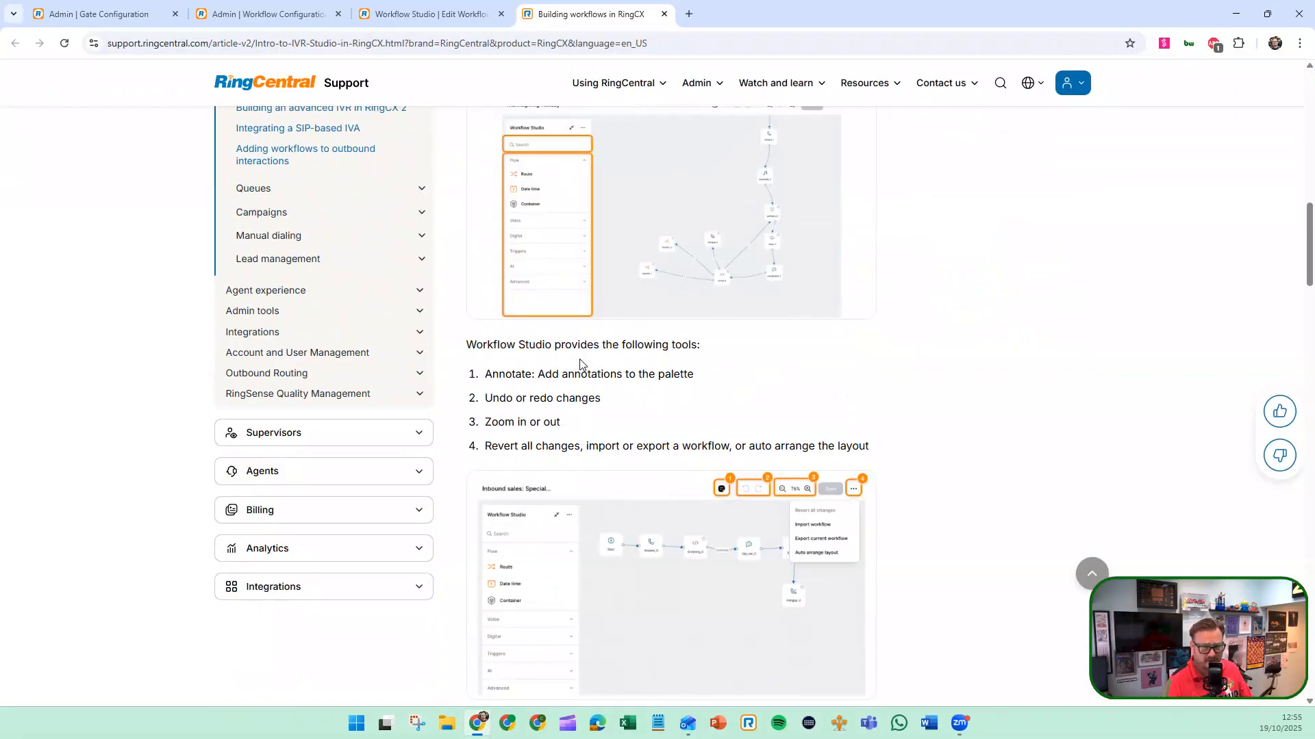
scroll(580, 364, down, 4)
scroll(579, 364, down, 1)
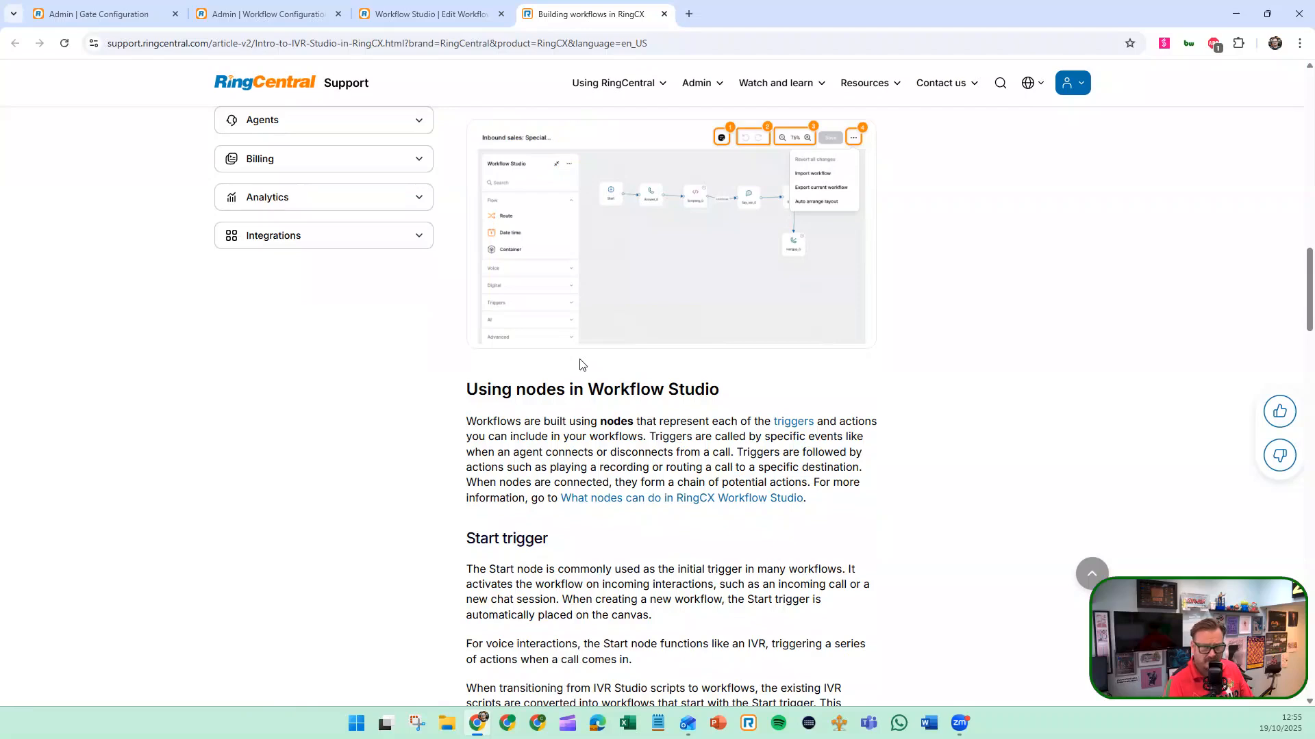
click(367, 19)
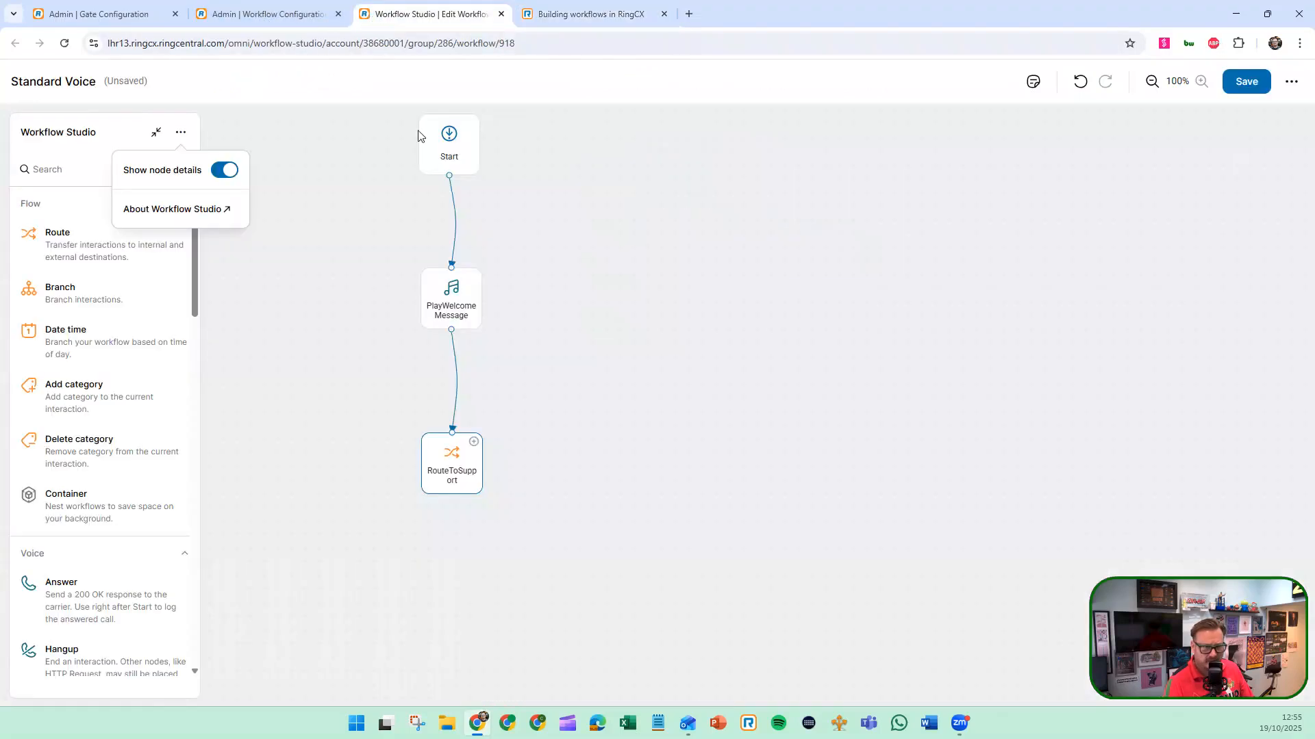
click(174, 308)
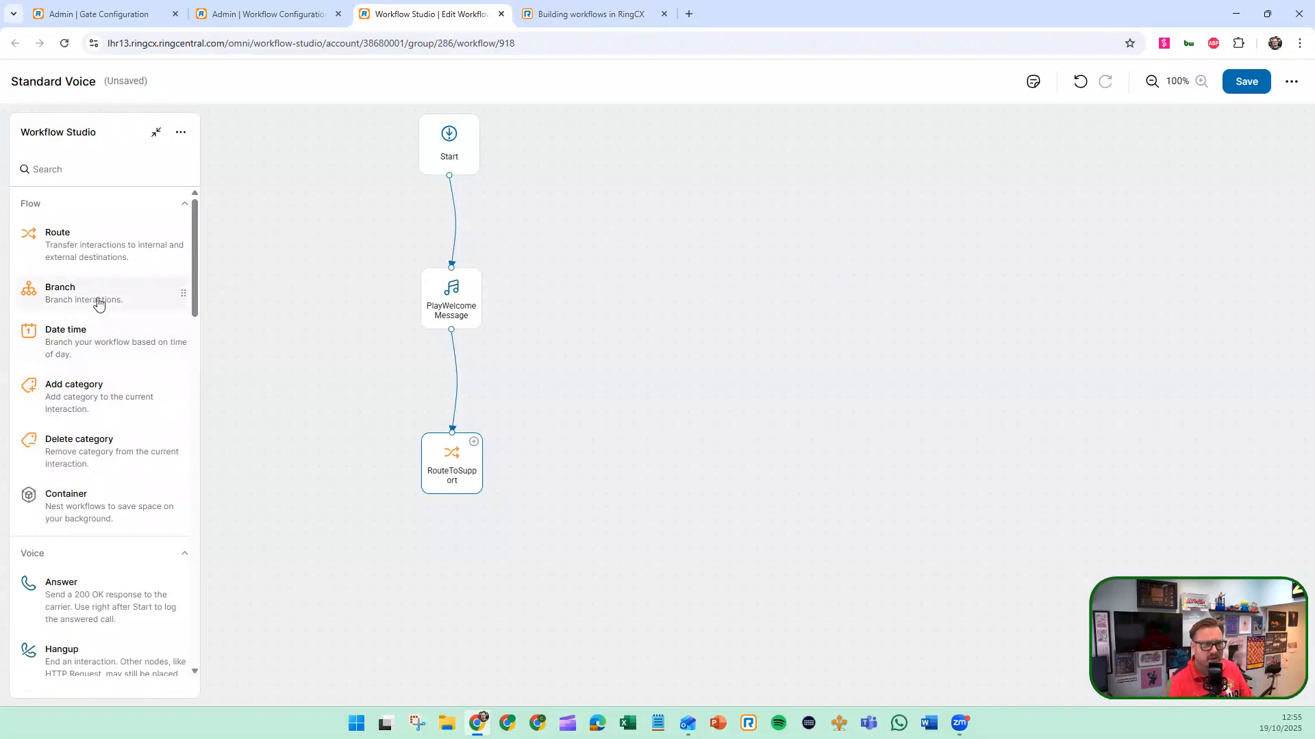
Add a Branch node beside PlayWelcomeMessage and view its branch conditions without changing them
scroll(91, 336, down, 3)
scroll(86, 322, up, 3)
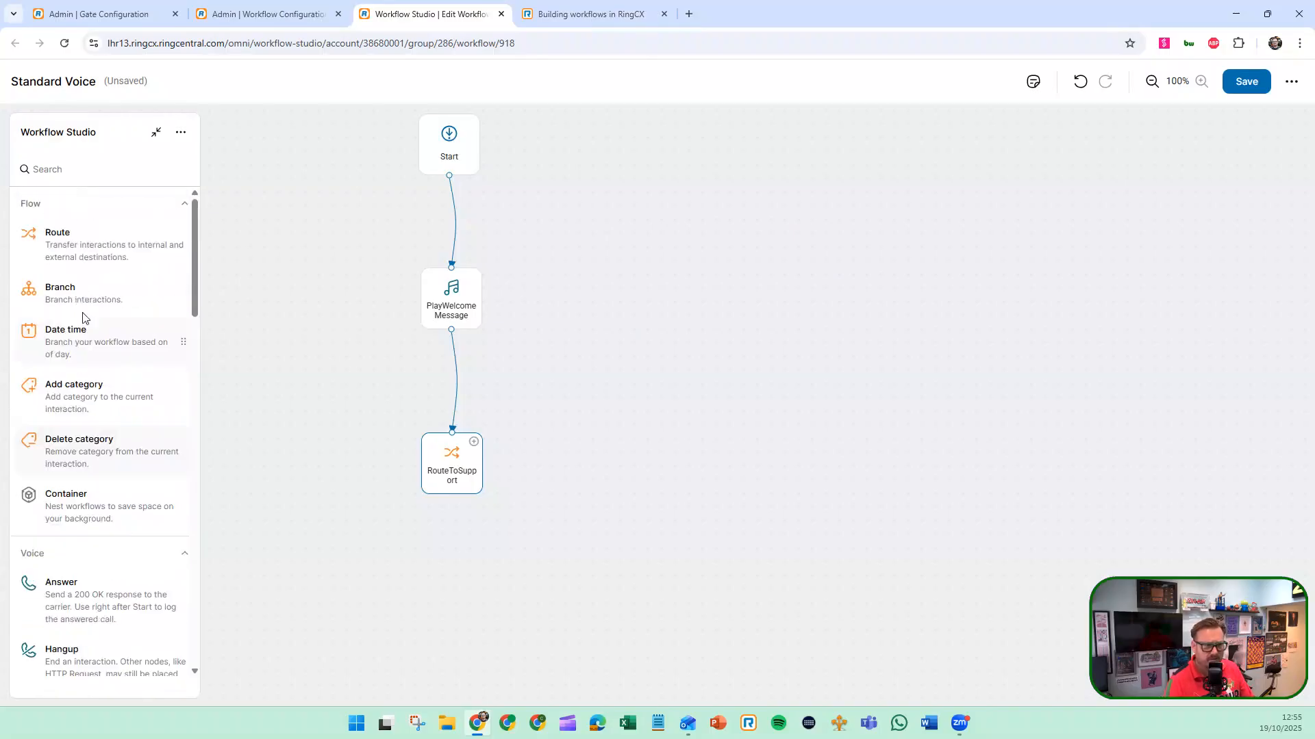
drag(83, 308, 576, 303)
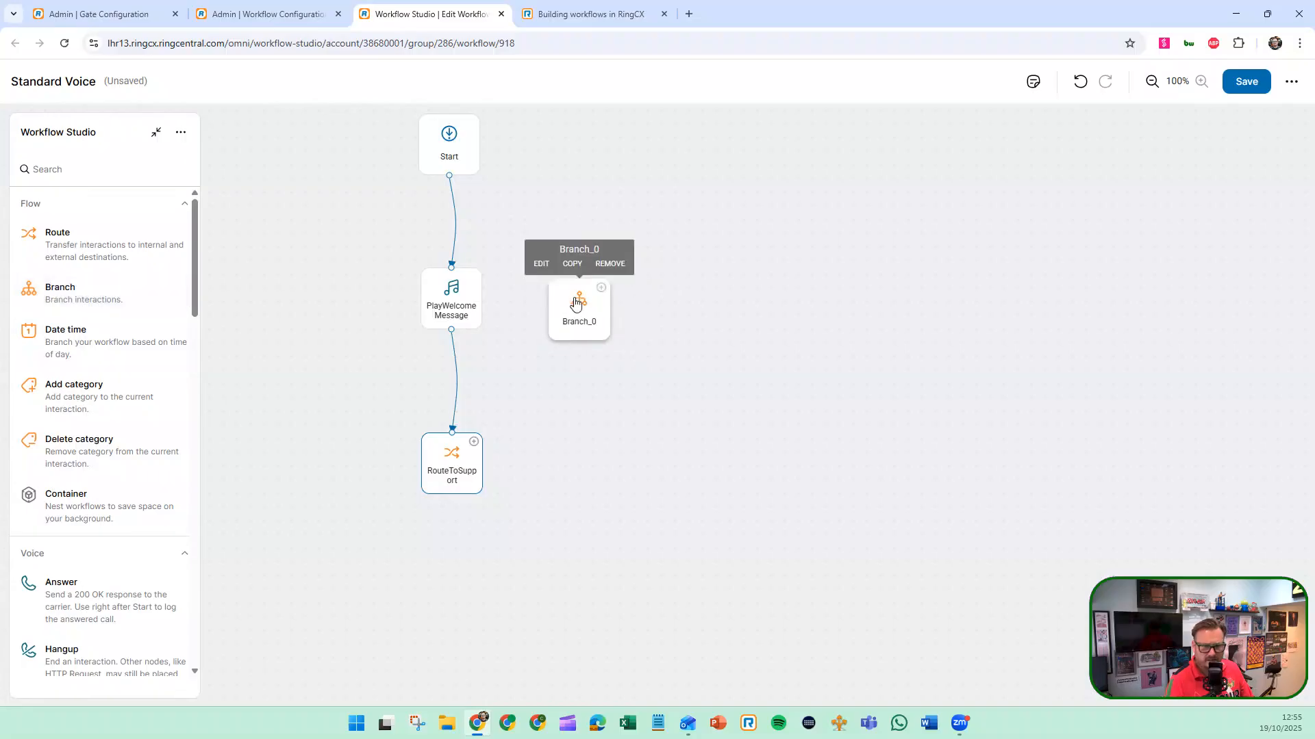
click(541, 264)
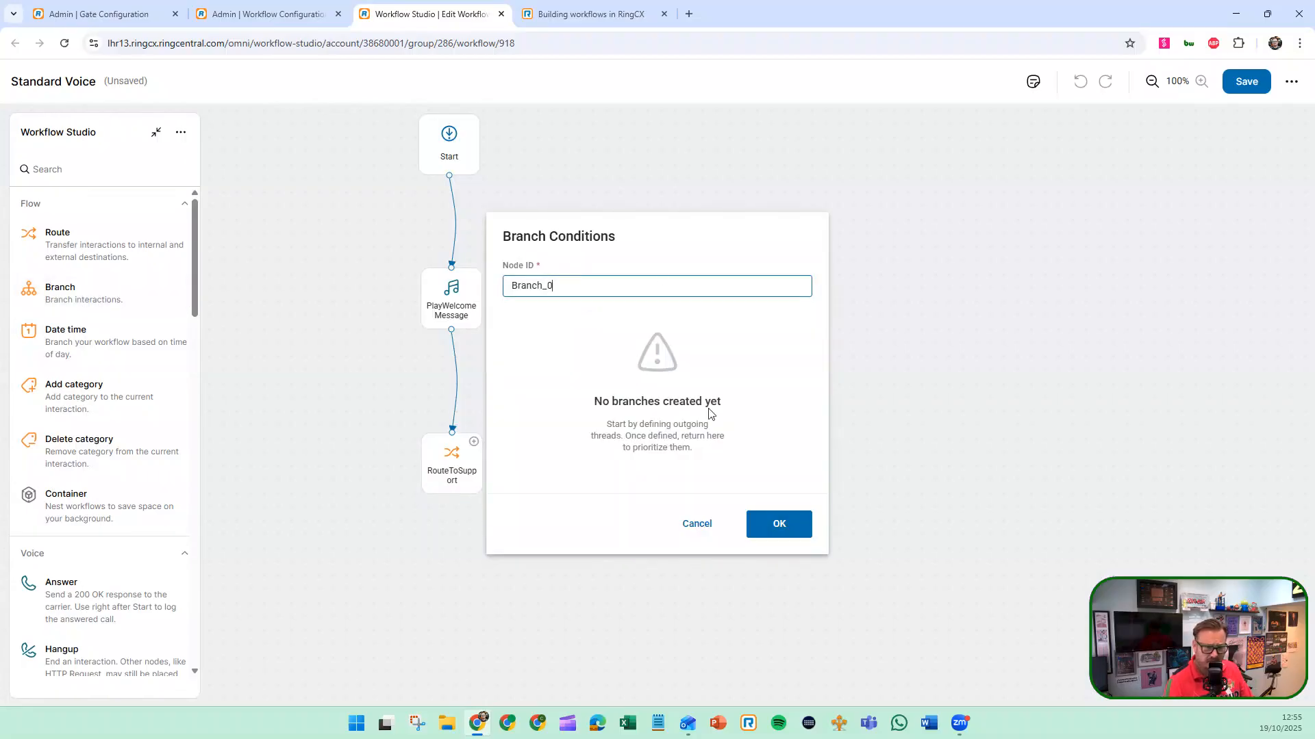
click(695, 525)
Add a Get voice input node from the Voice group to the canvas beside PlayWelcomeMessage
scroll(101, 399, down, 4)
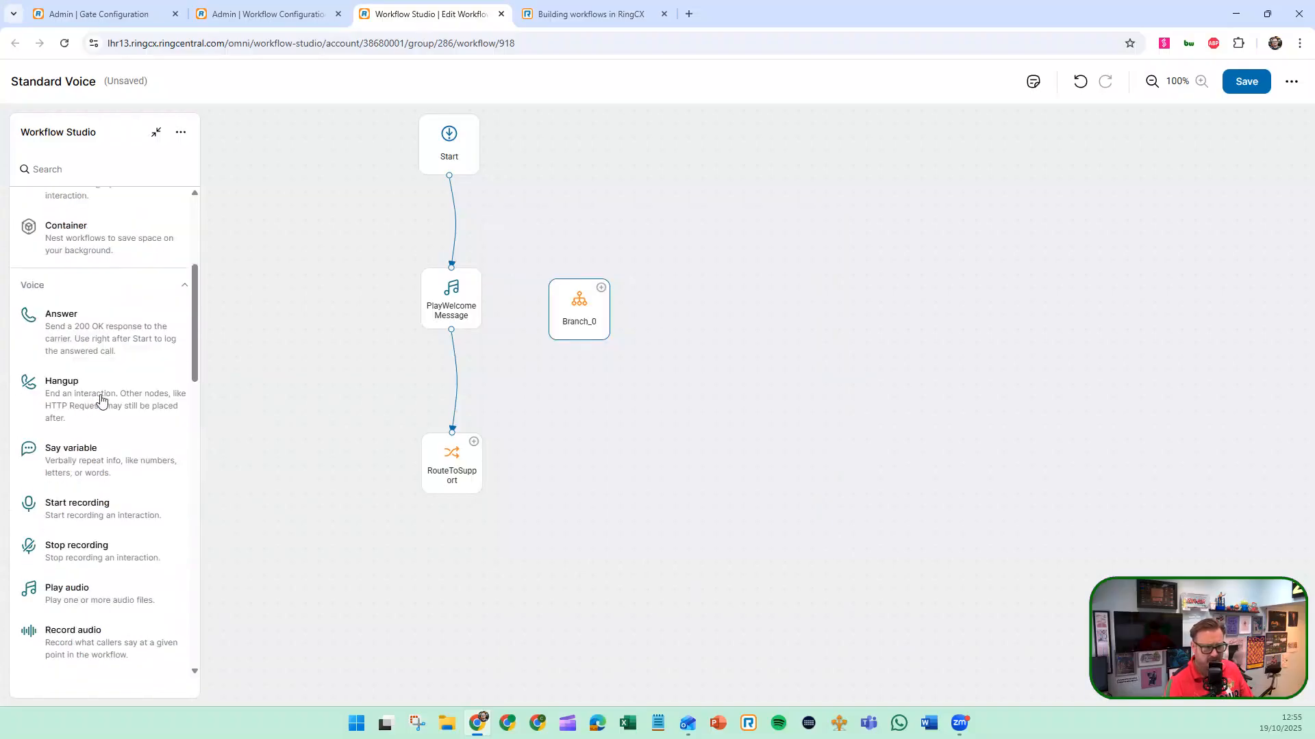
scroll(101, 399, down, 3)
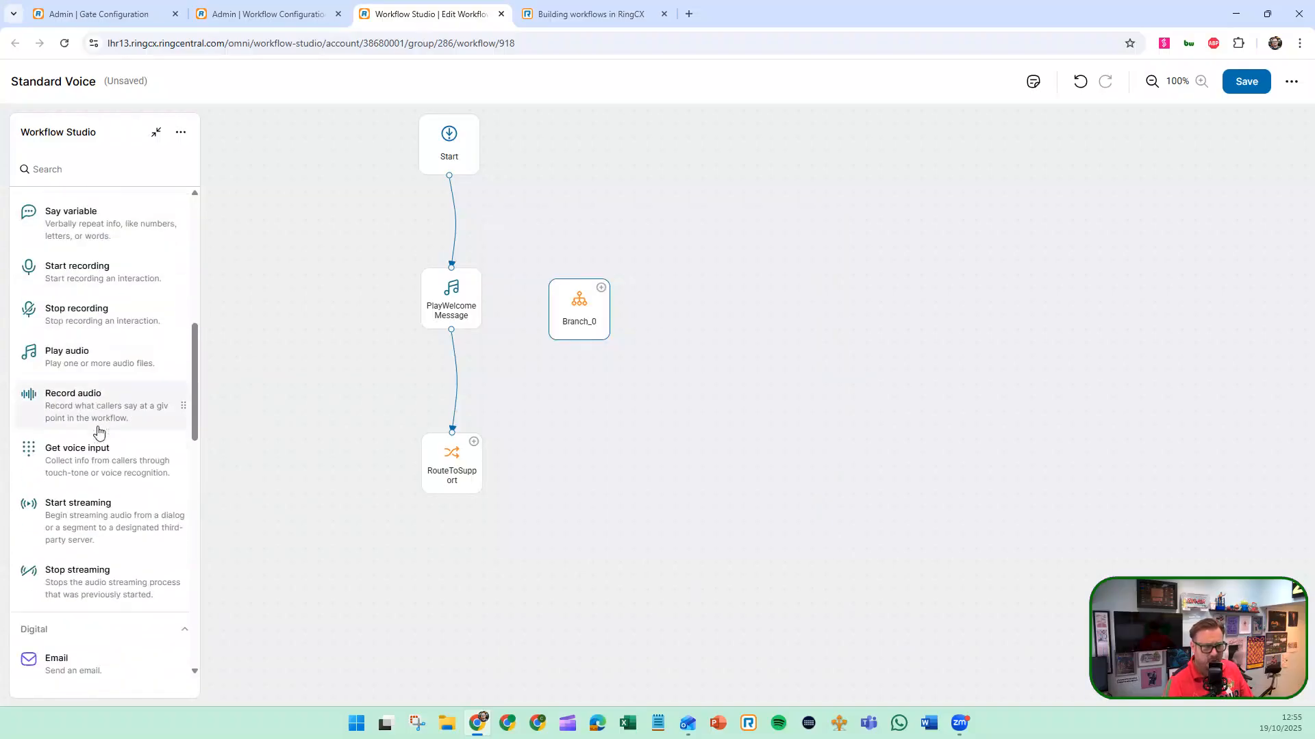
scroll(99, 418, down, 2)
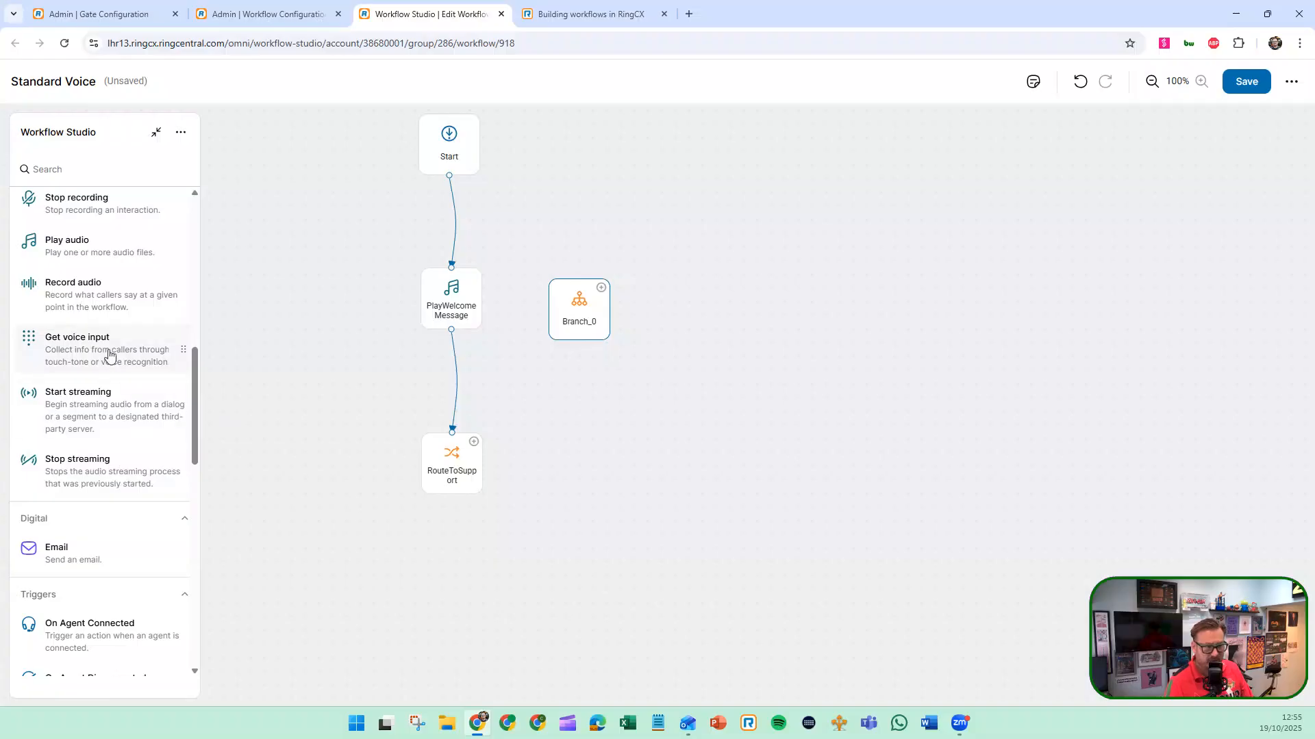
drag(109, 354, 599, 221)
drag(459, 305, 561, 260)
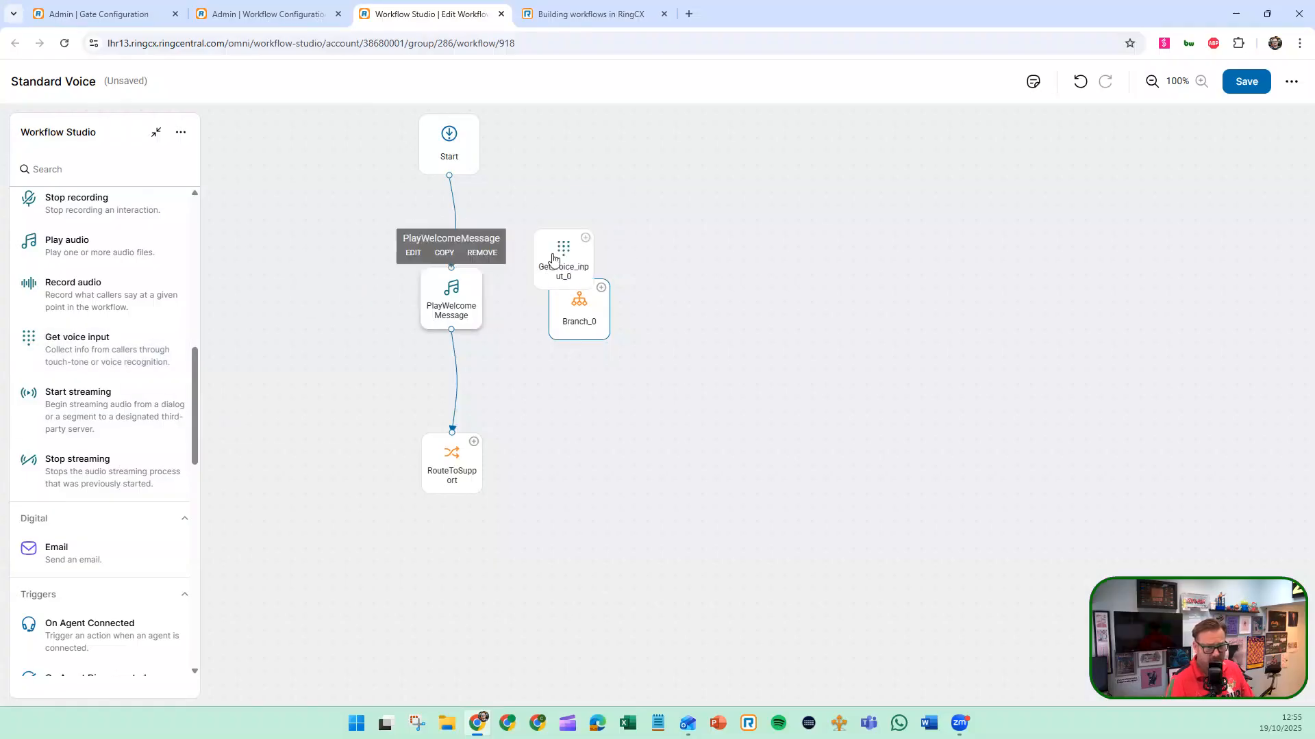
Set the Get voice input node's ID to MainMenu in its properties
click(525, 214)
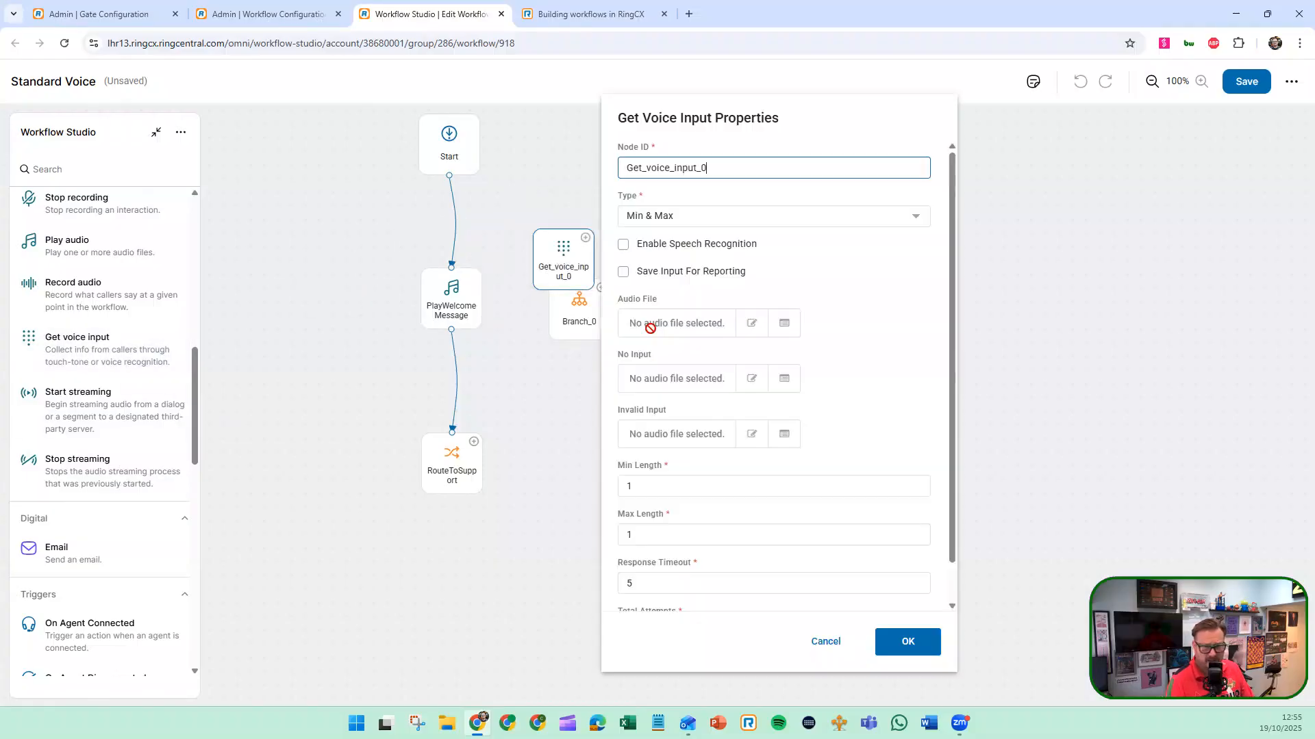
drag(582, 168, 539, 170)
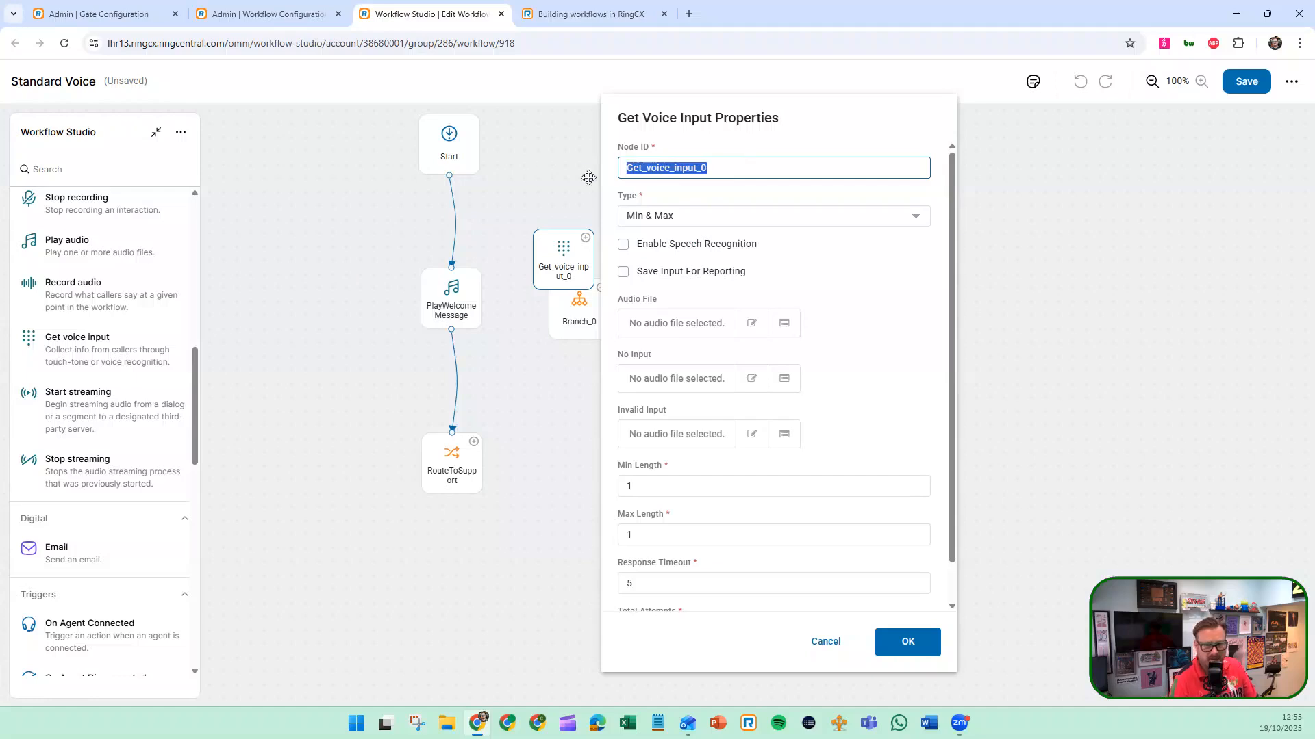
click(753, 175)
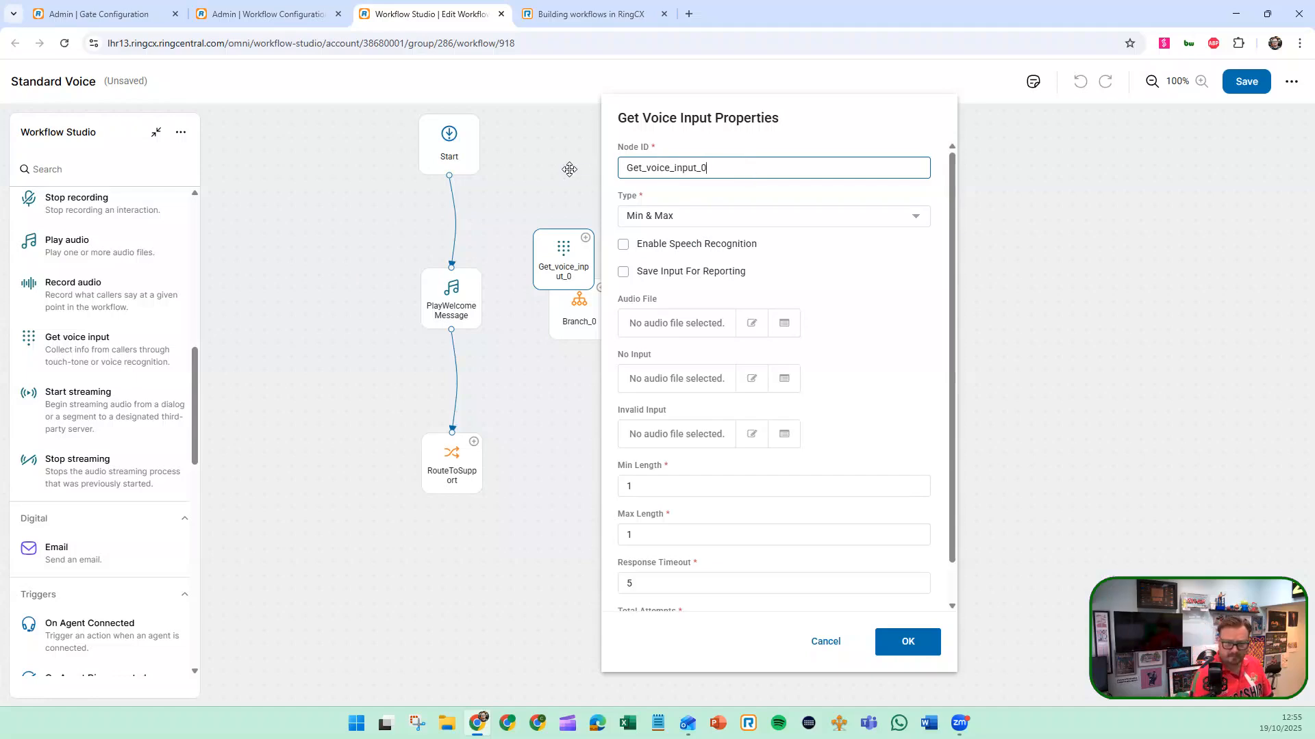
drag(712, 169, 624, 167)
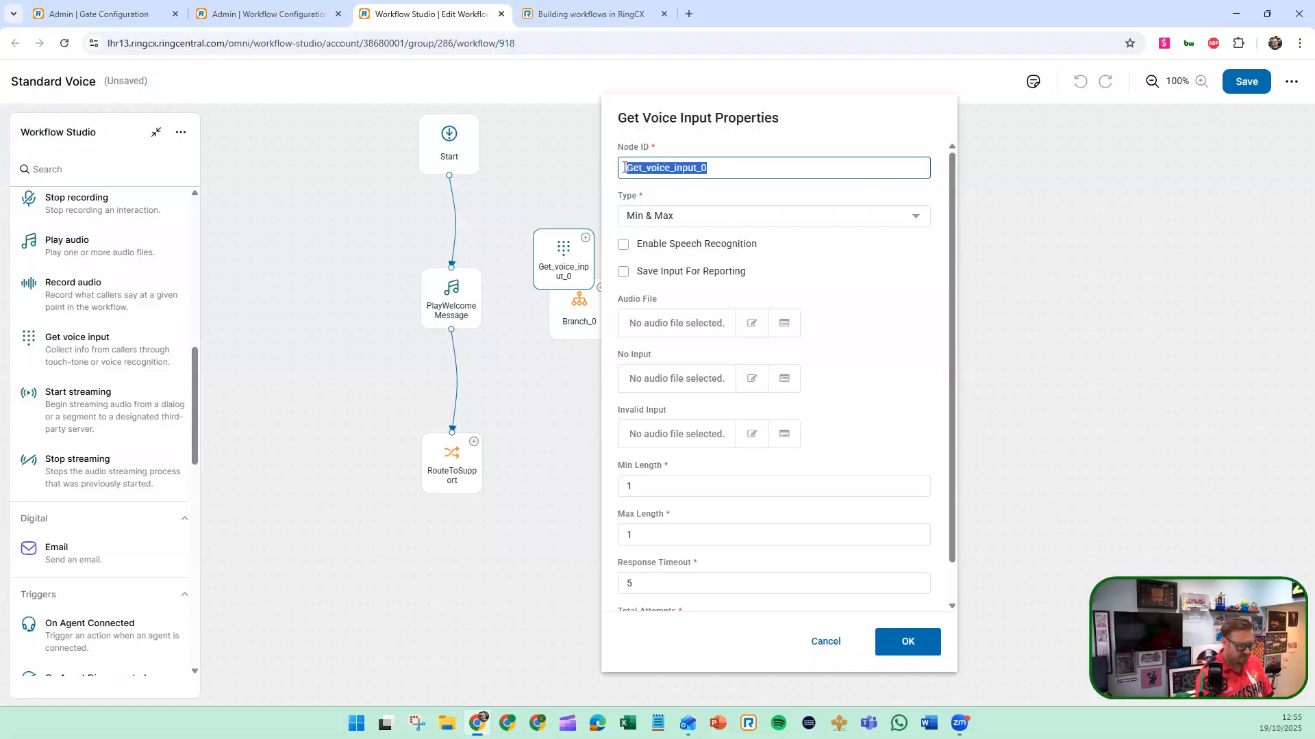
text(MainMenu)
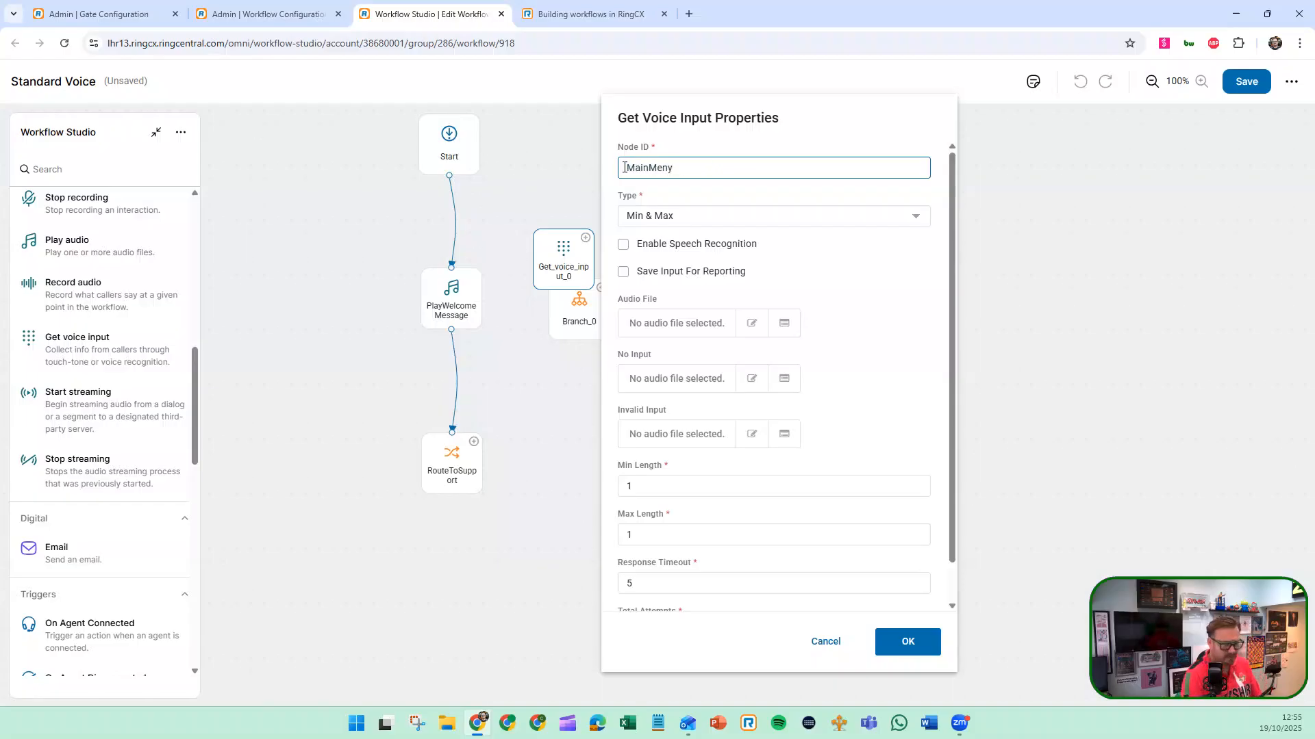
Enable Save Input For Reporting on MainMenu, keeping the Min & Max type and speech recognition off, and accept the properties
click(744, 229)
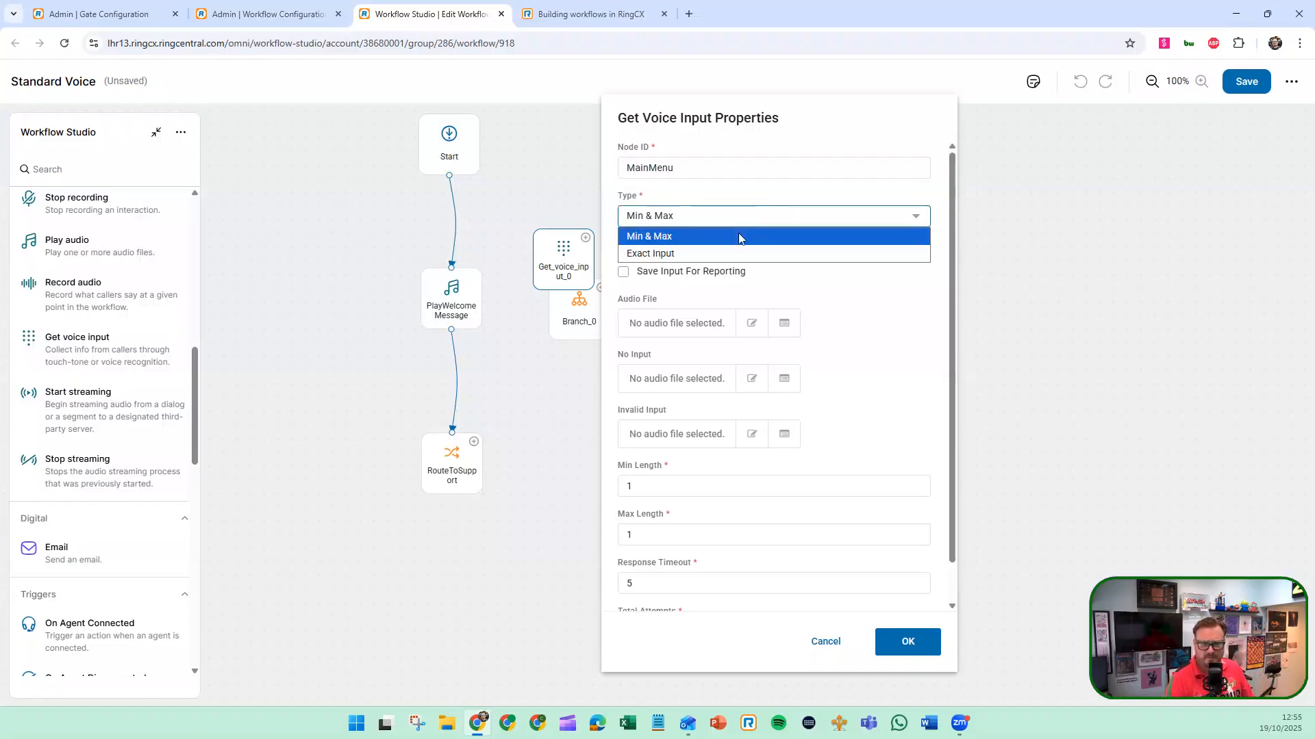
click(801, 289)
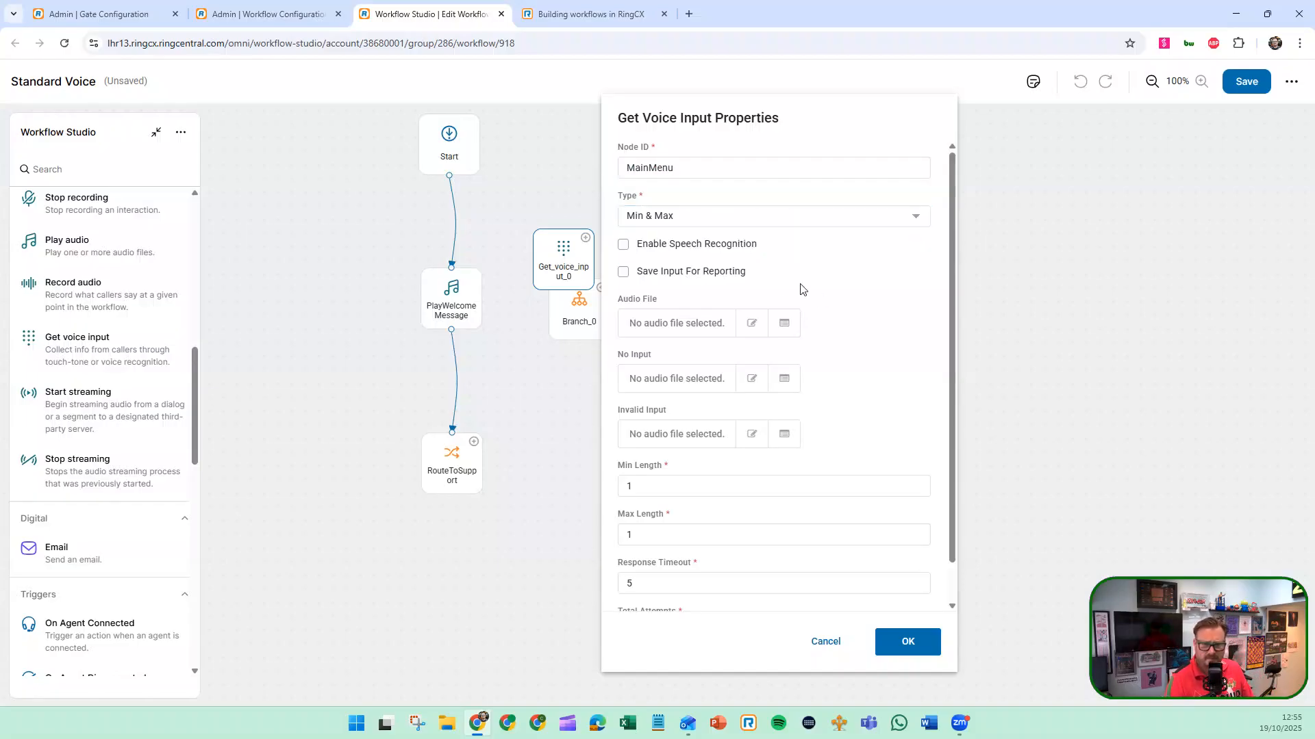
click(623, 246)
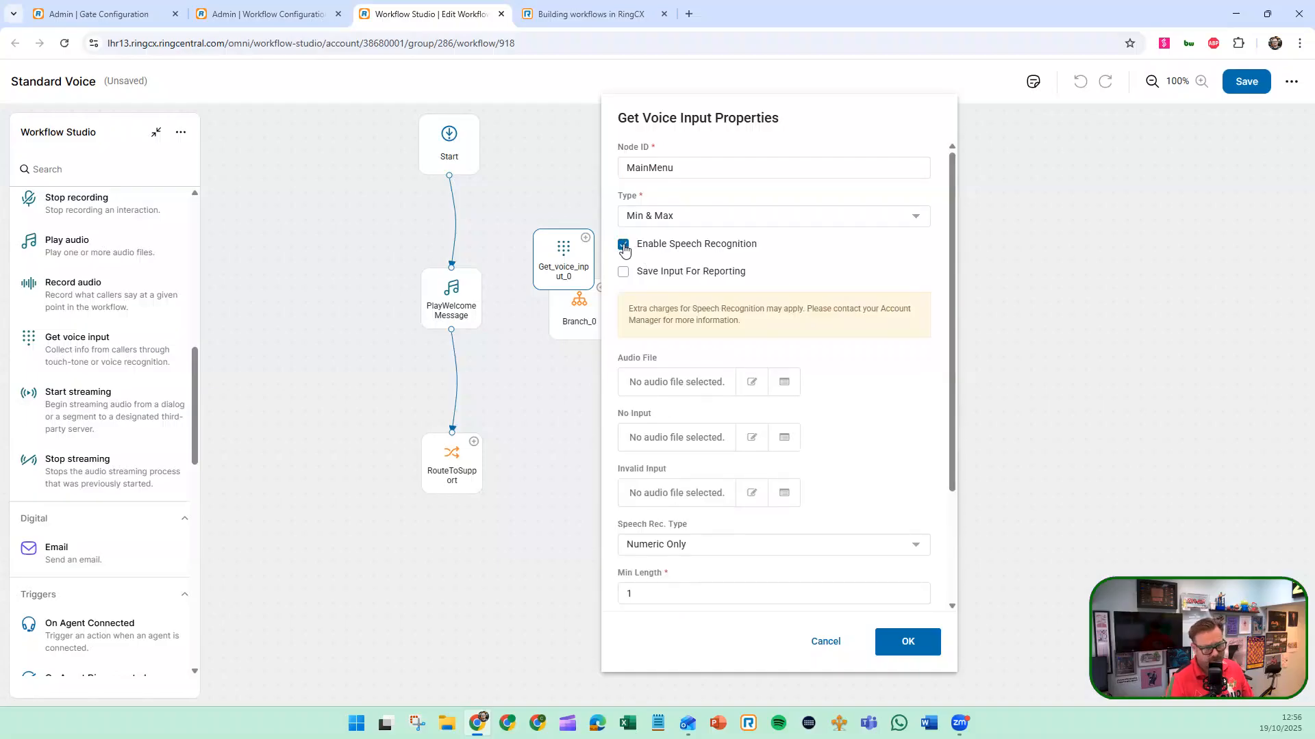
click(623, 246)
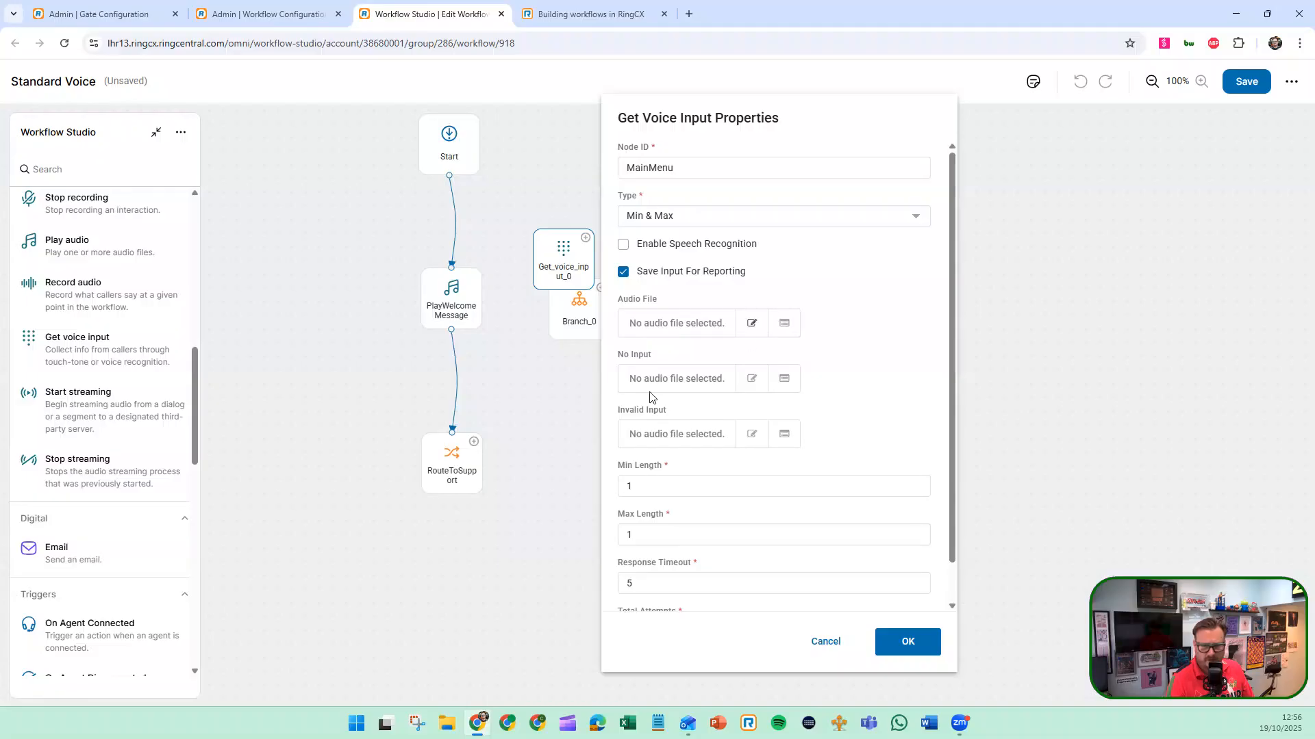
scroll(702, 471, down, 1)
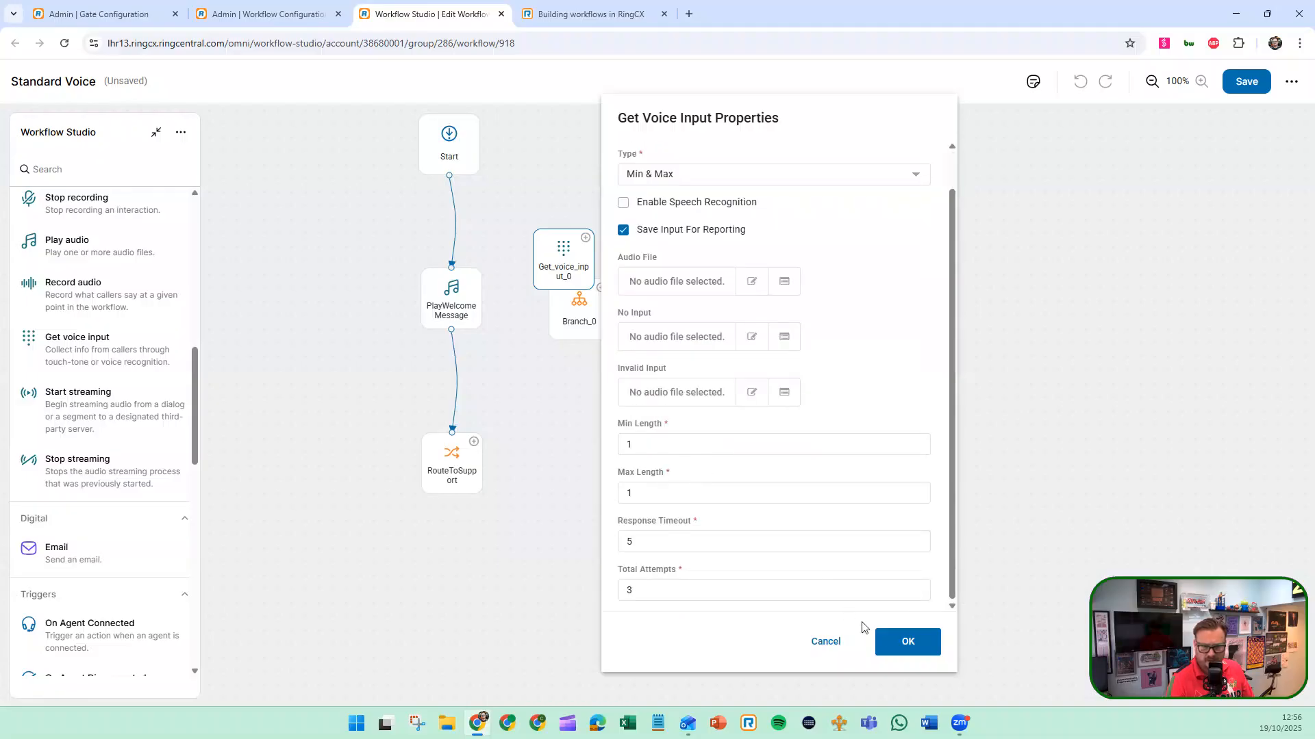
click(906, 640)
Reposition MainMenu and Start, and rewire the flow from Start to MainMenu and from MainMenu to RouteToSupport
drag(564, 247, 482, 206)
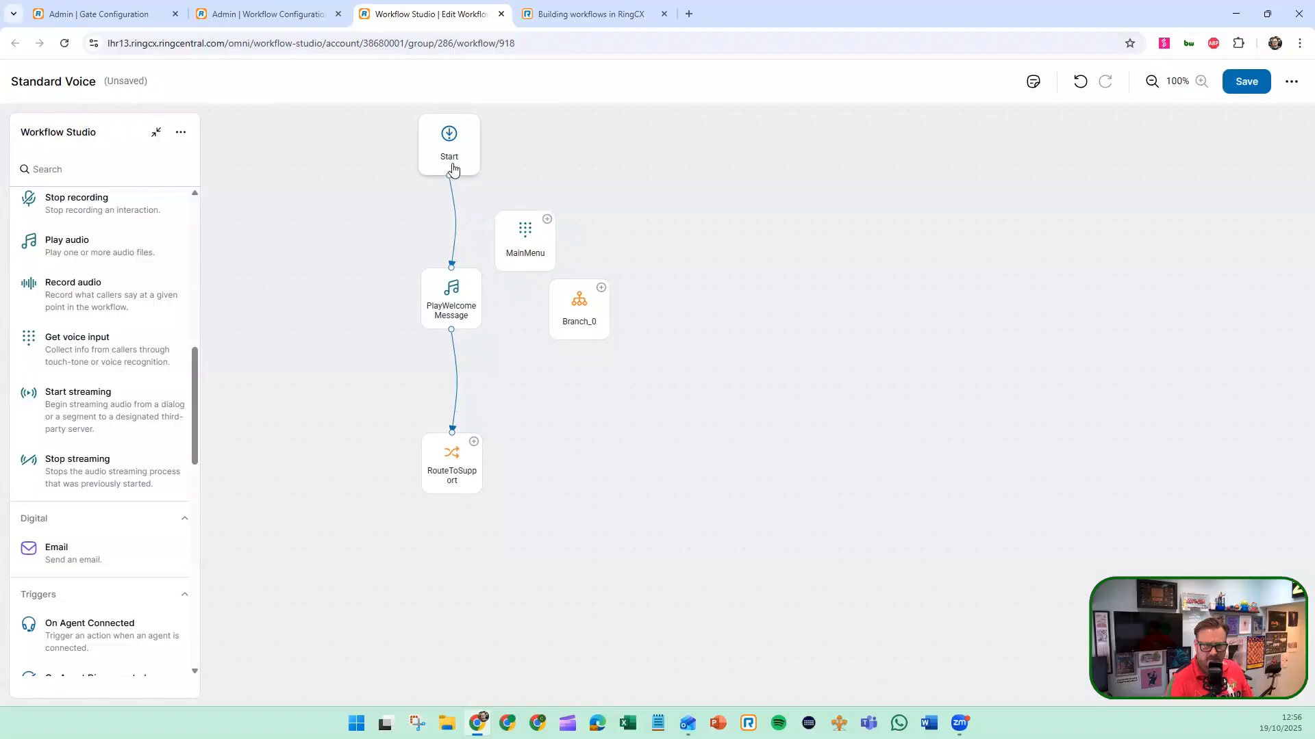
drag(484, 178, 494, 192)
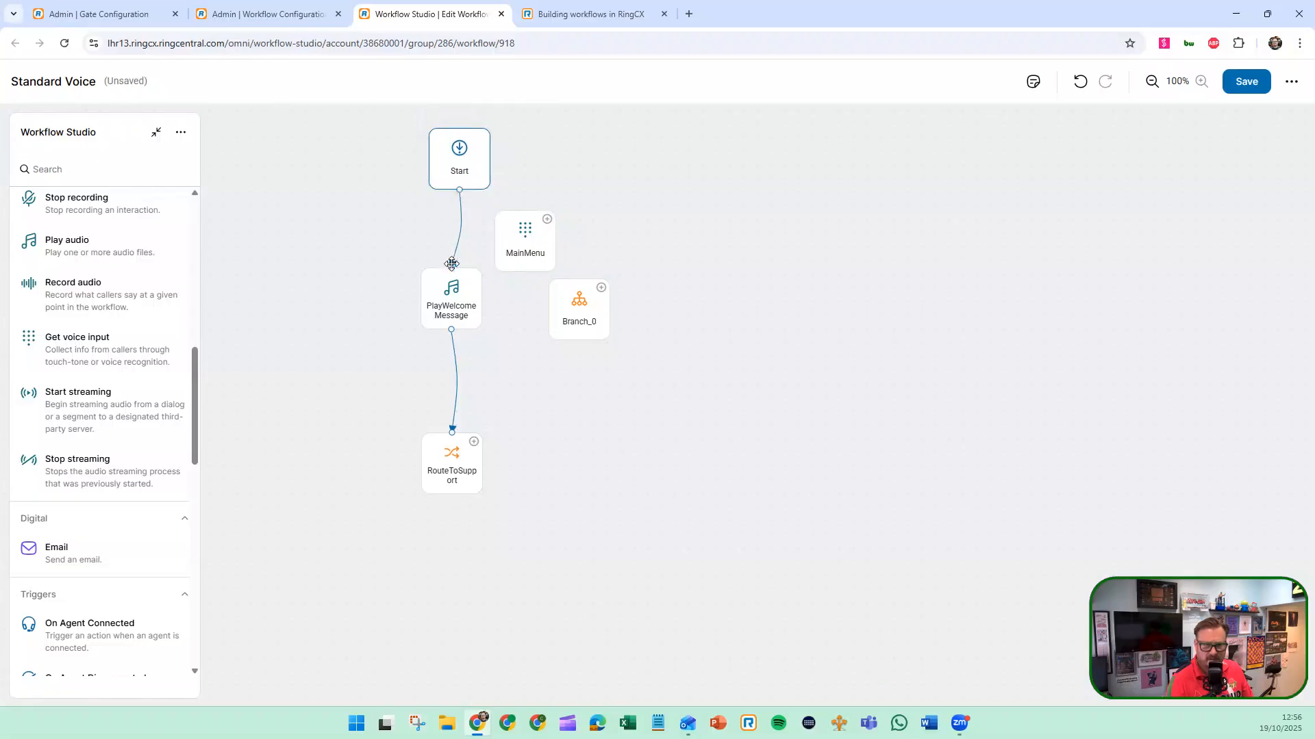
drag(452, 264, 463, 432)
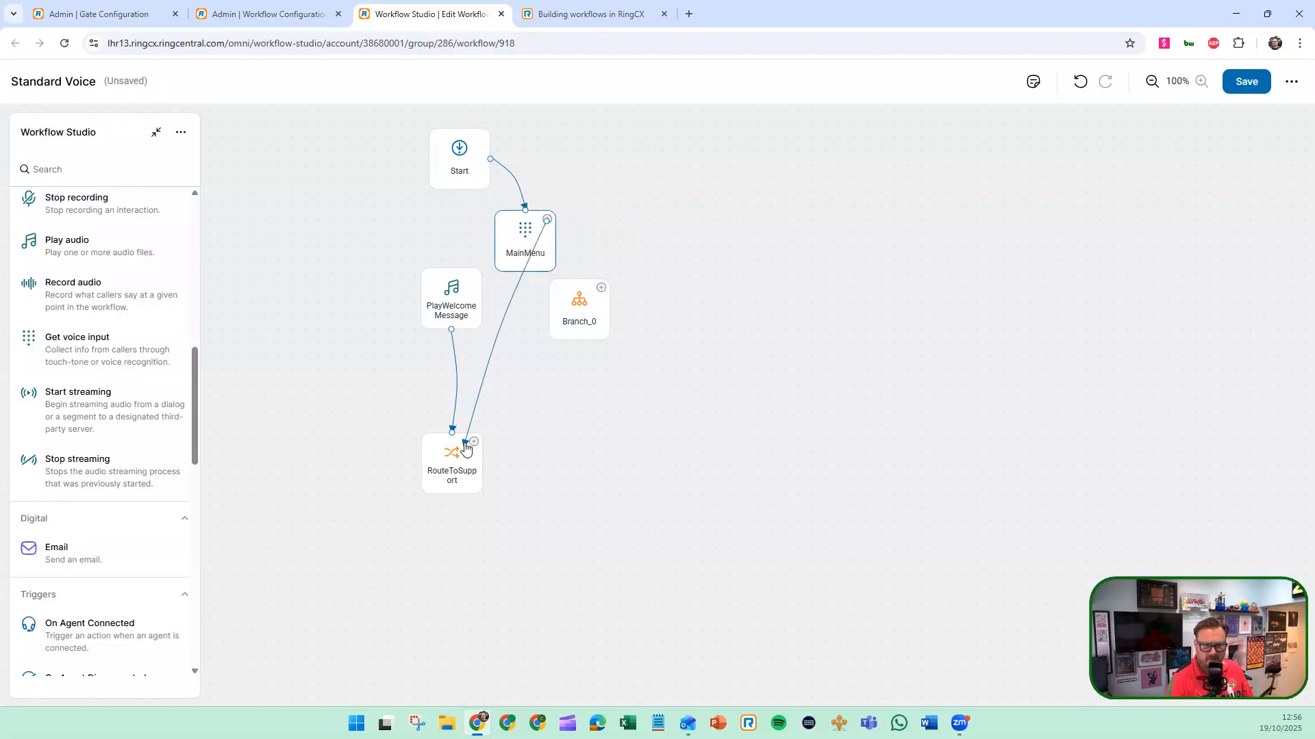
Set the connection from MainMenu to RouteToSupport to the custom input digit 1
click(497, 352)
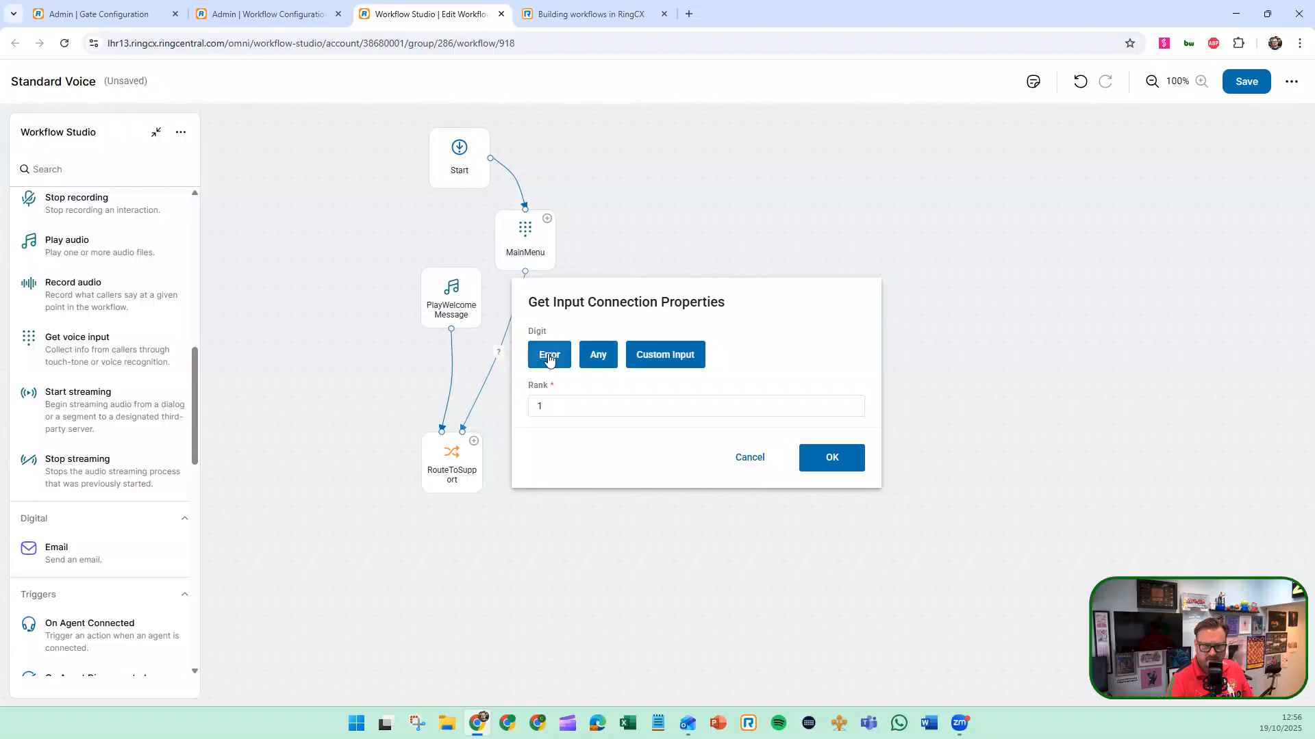
click(651, 361)
click(590, 335)
text(1)
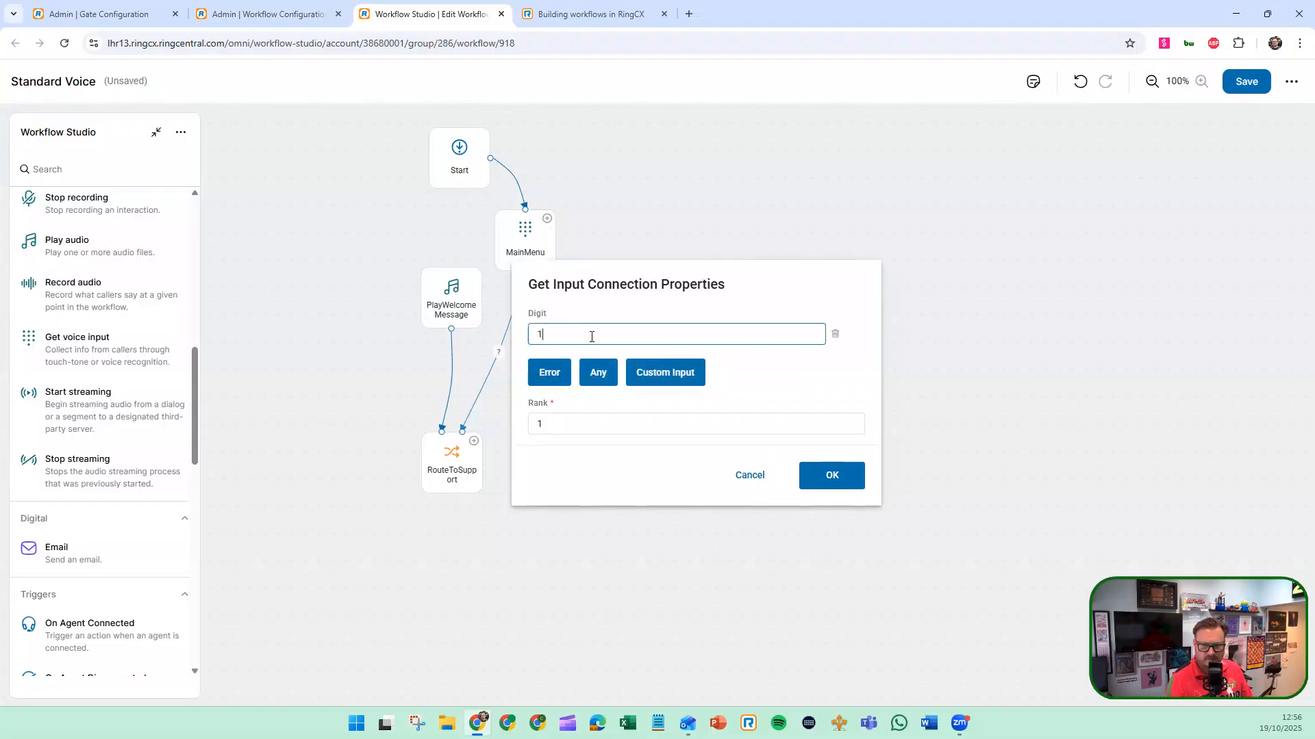
click(831, 476)
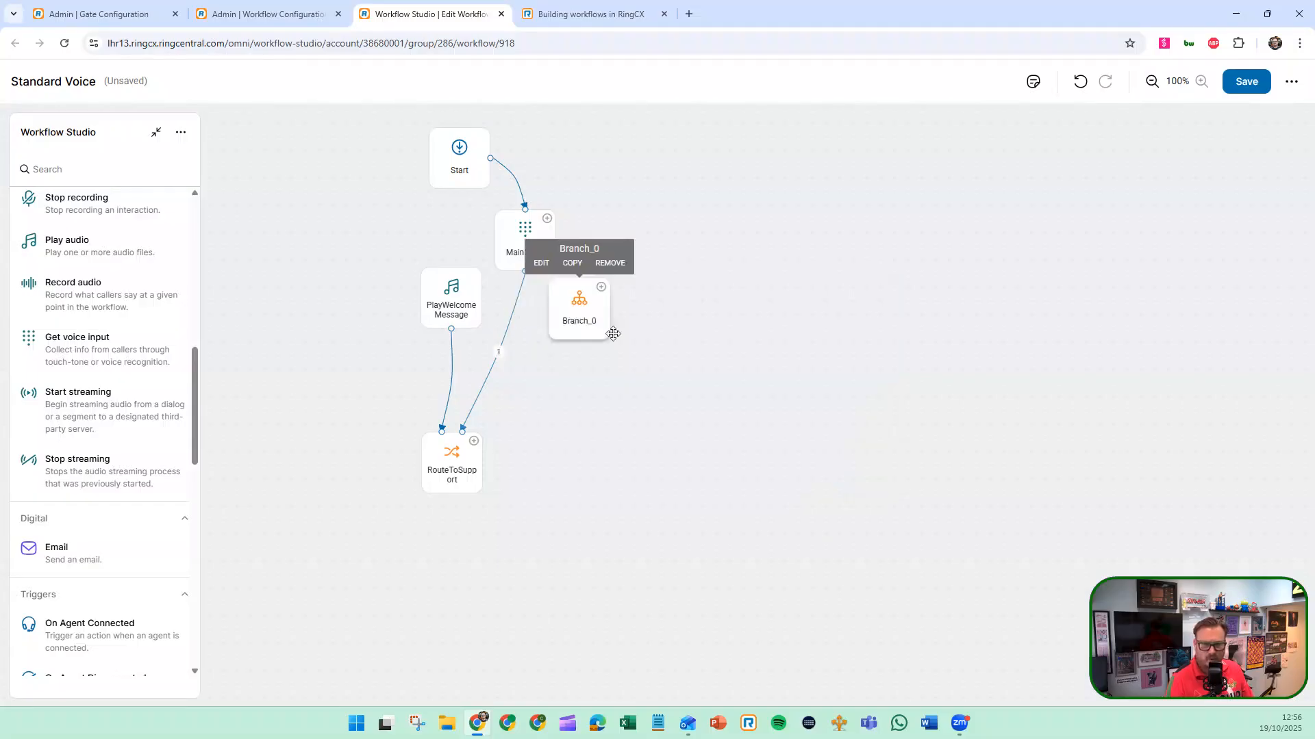
Copy the RouteToSupport node, place the copy beside it, and connect MainMenu to the copy with the Error condition
drag(560, 304, 426, 566)
mouse_move(455, 461)
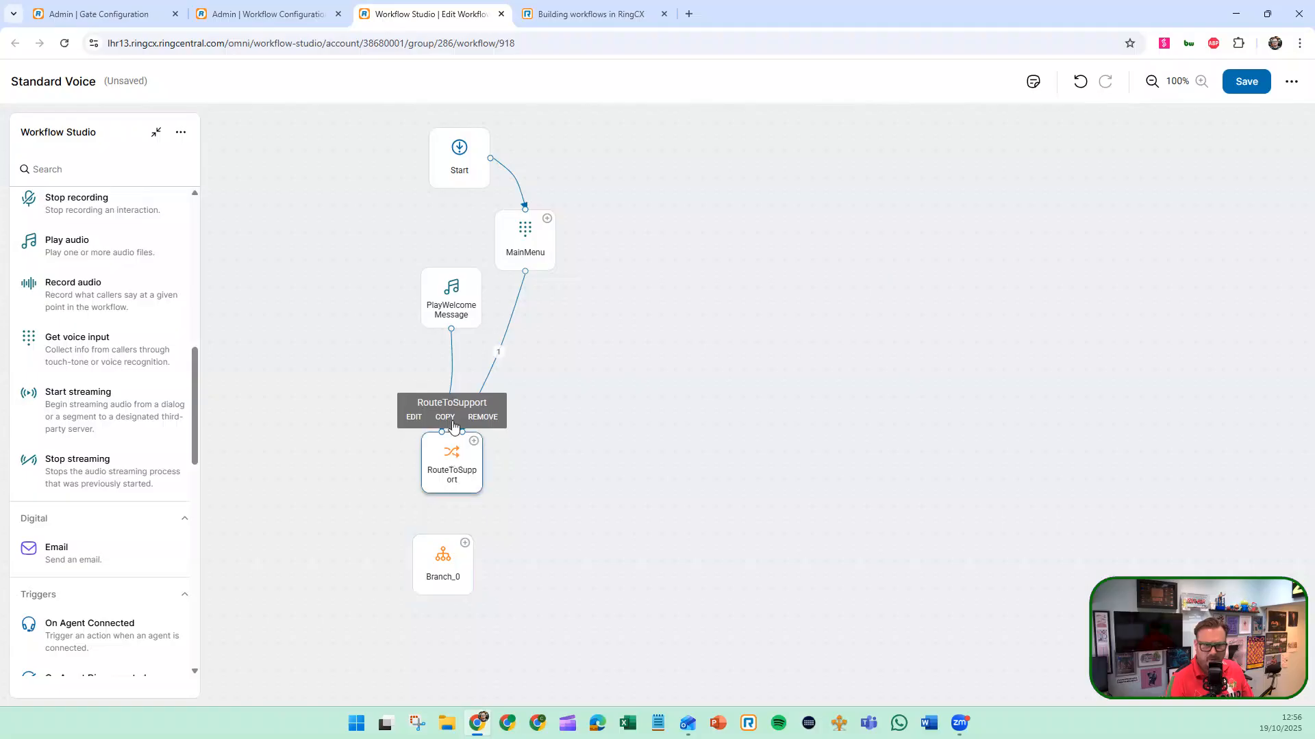
click(445, 417)
drag(466, 472, 541, 464)
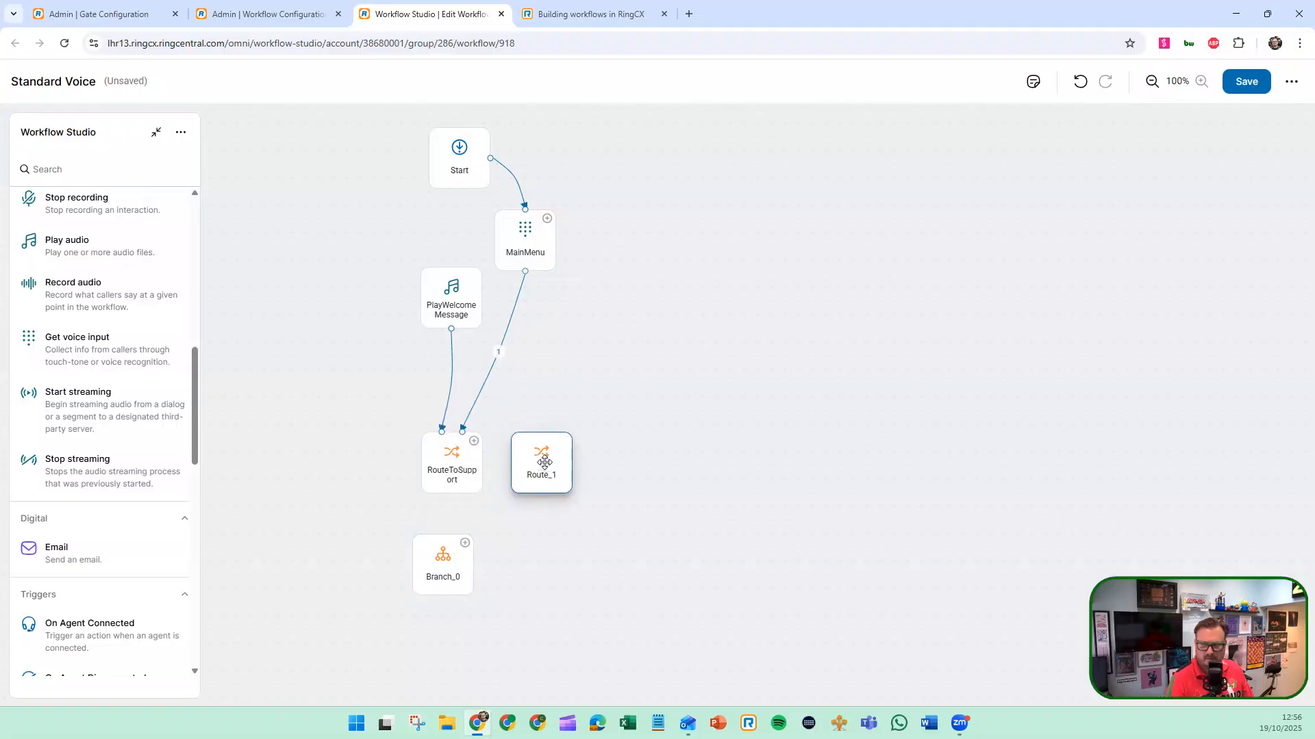
mouse_move(531, 269)
drag(548, 219, 536, 419)
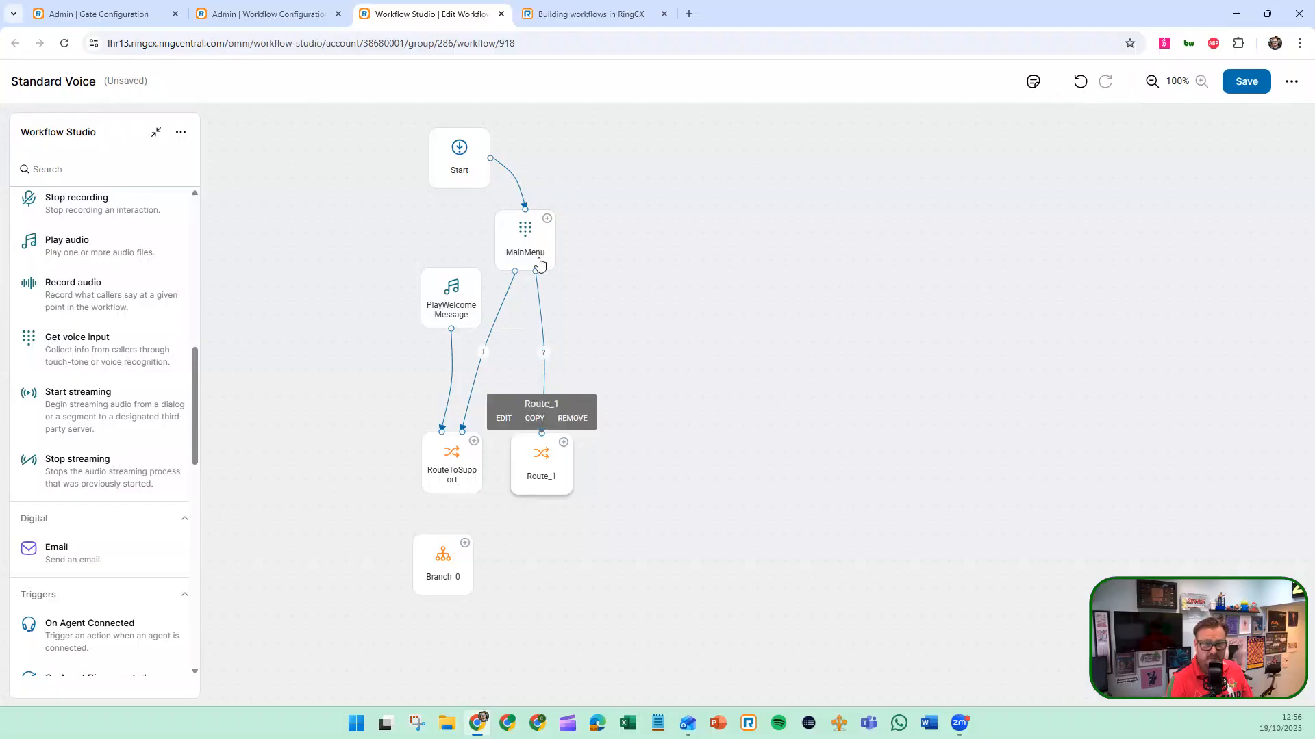
Delete the PlayWelcomeMessage and Branch_0 nodes from the workflow
mouse_move(453, 293)
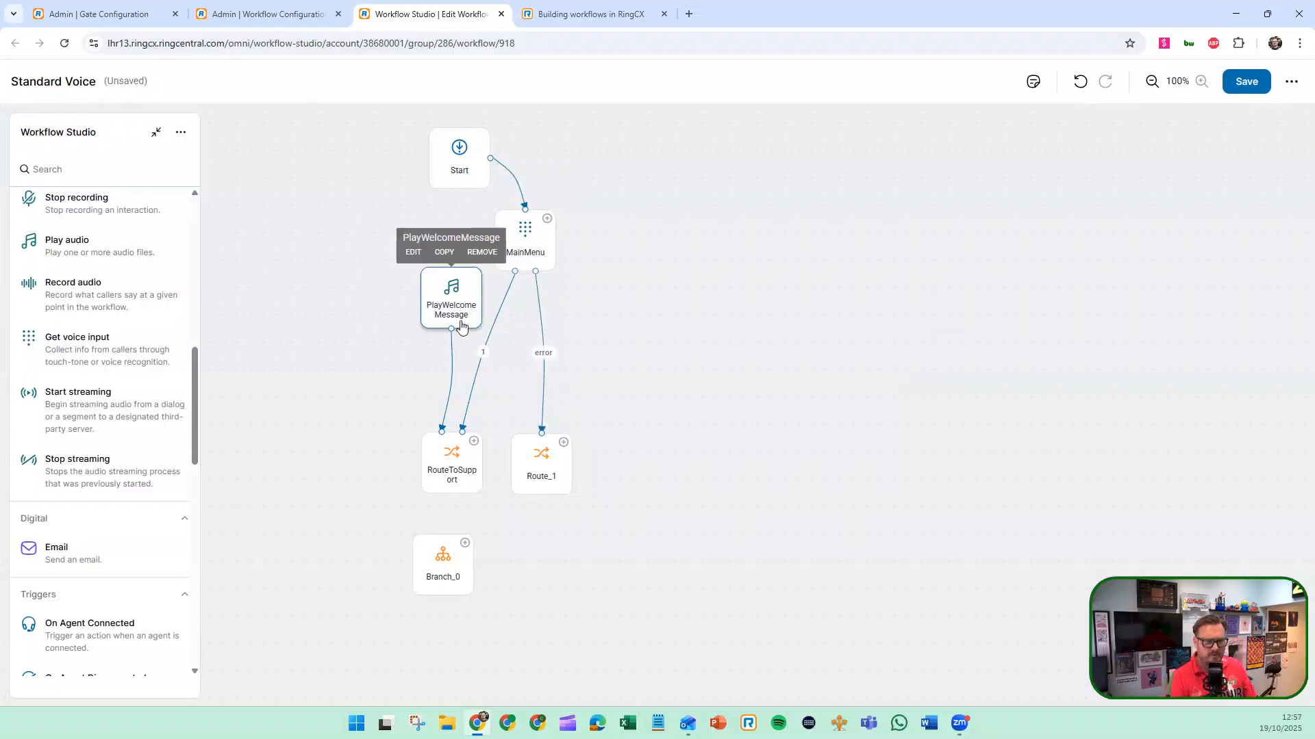
click(478, 254)
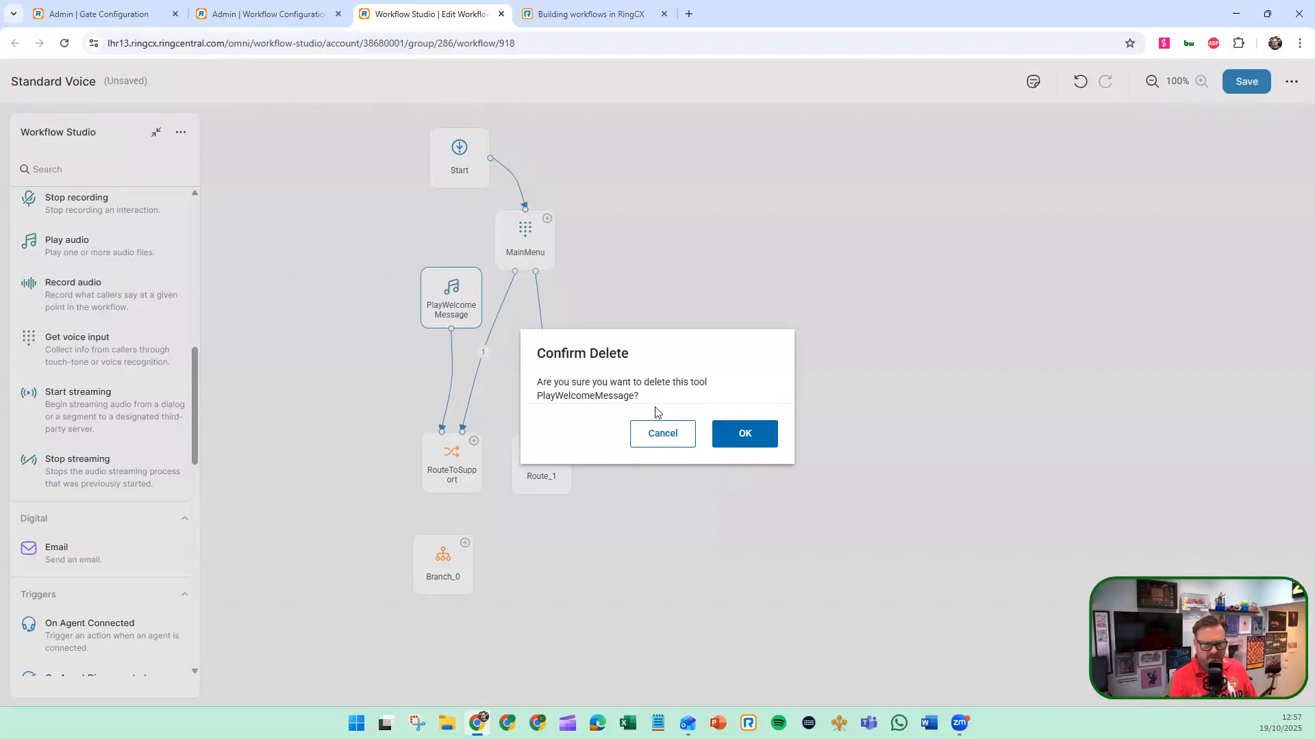
click(739, 435)
mouse_move(438, 565)
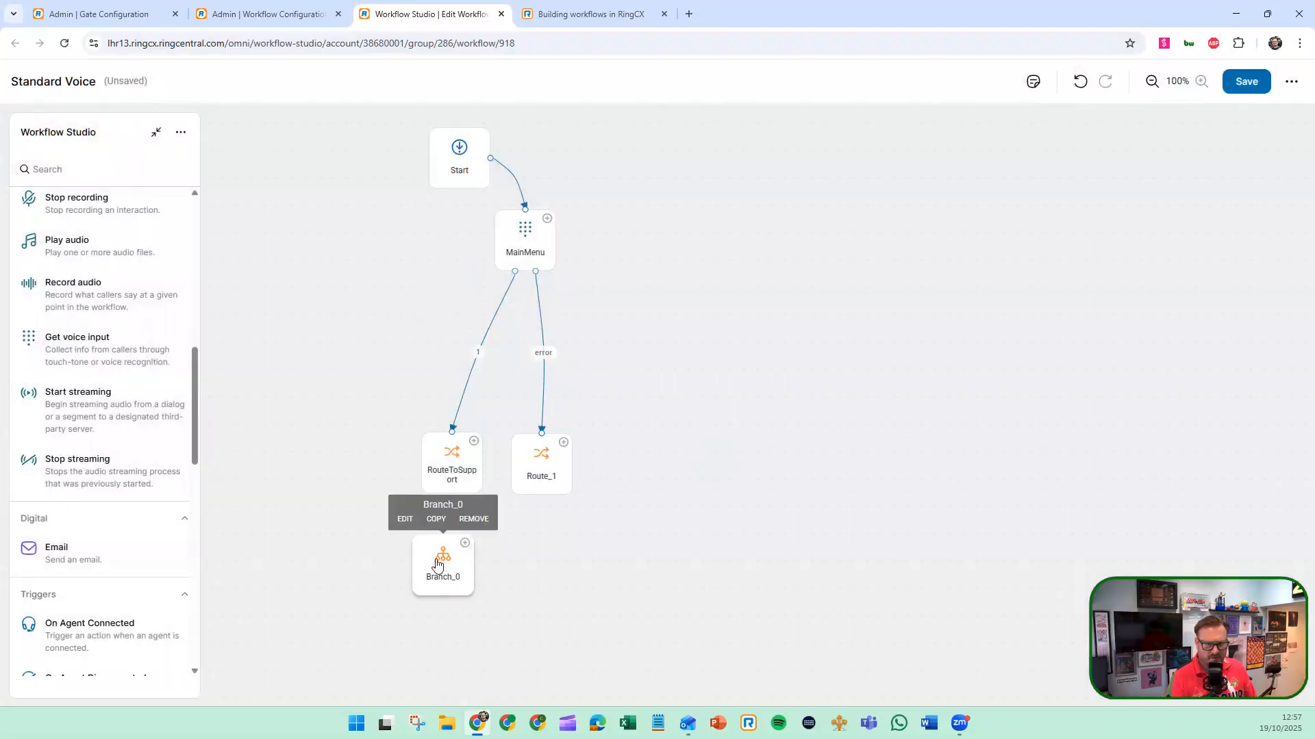
click(474, 519)
click(745, 406)
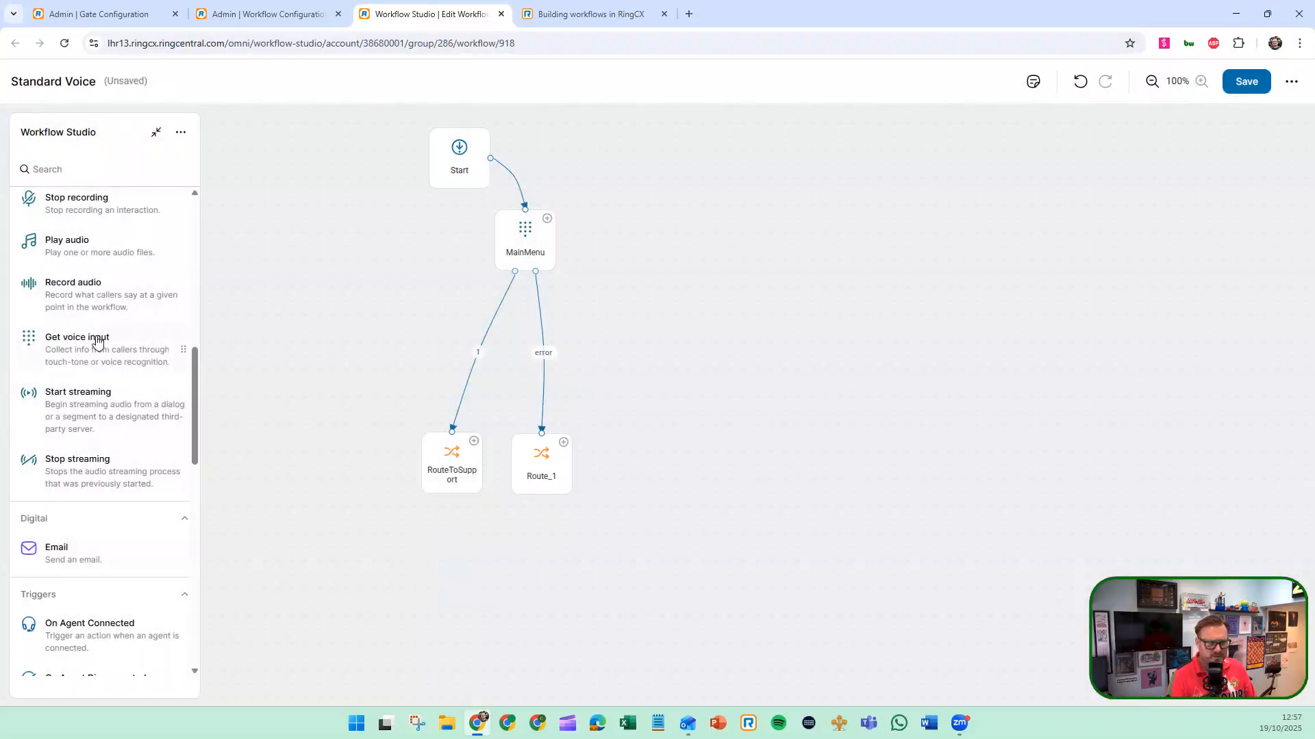
Look through the Voice, Digital and Triggers nodes available in the node library
scroll(120, 394, up, 2)
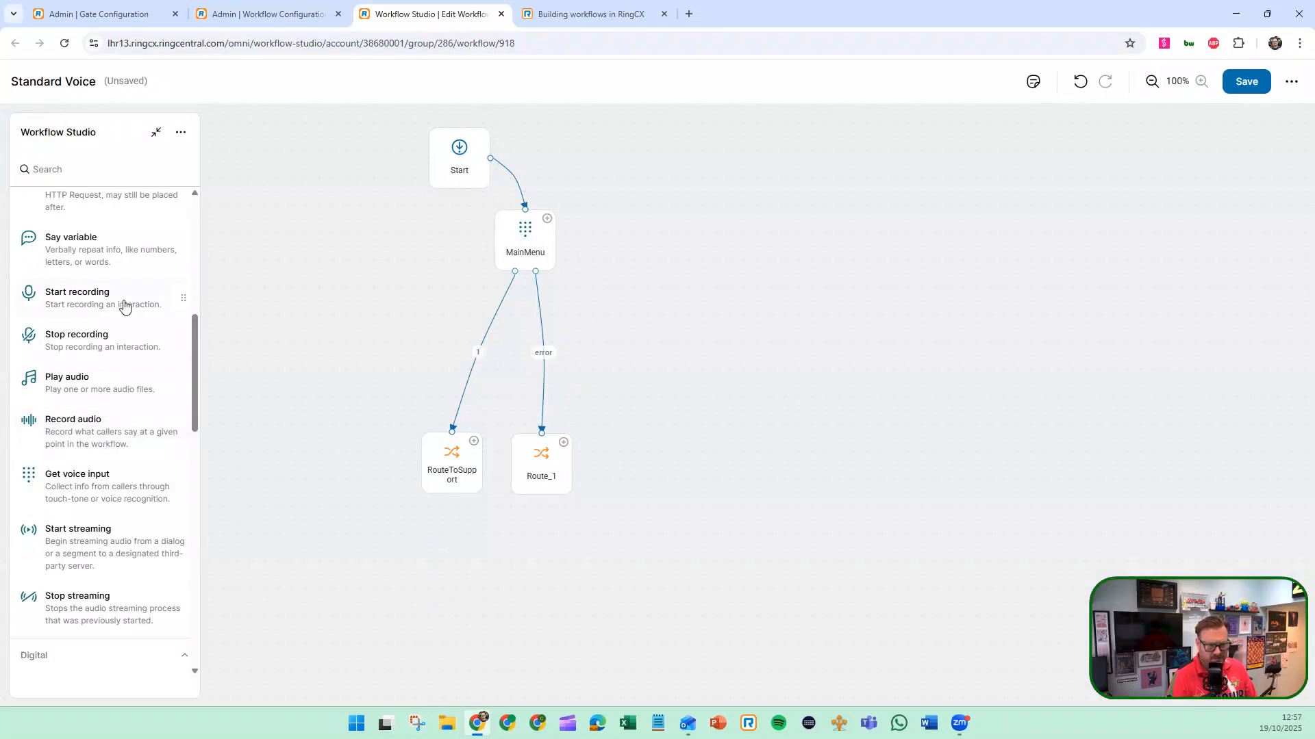
scroll(106, 377, down, 1)
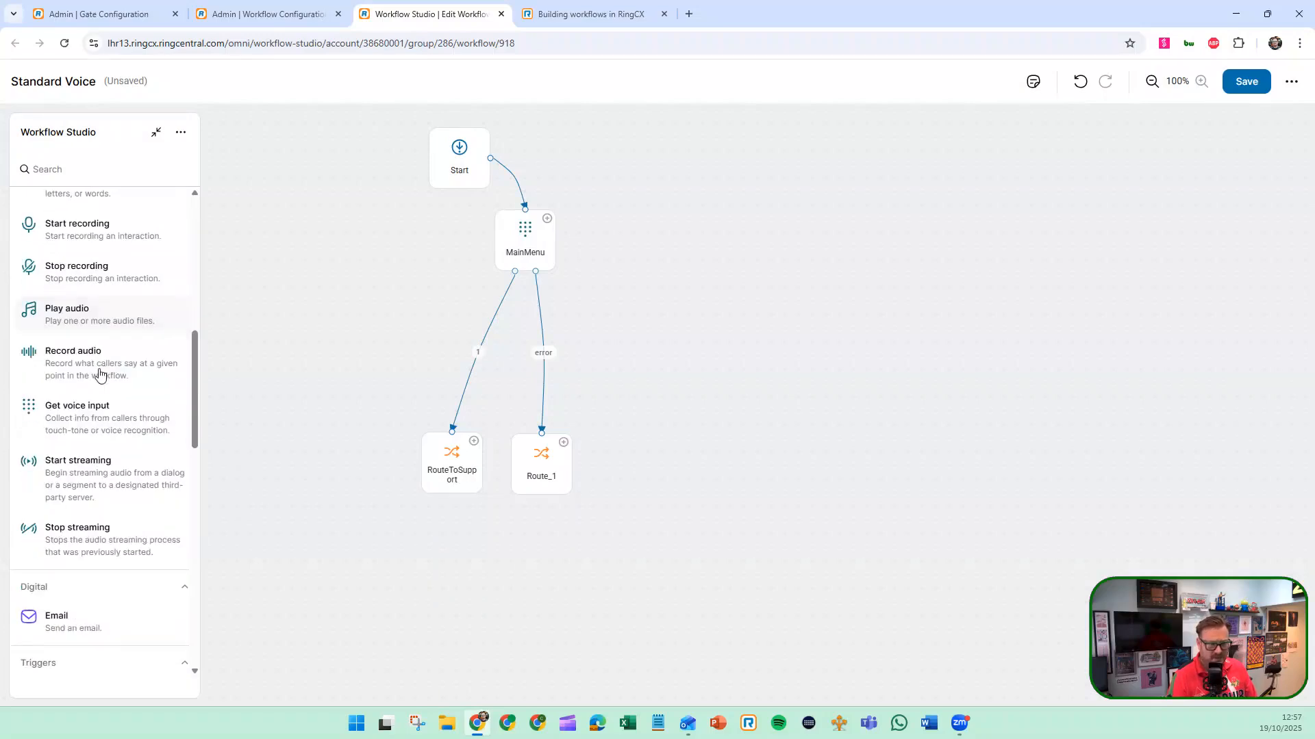
scroll(100, 371, up, 1)
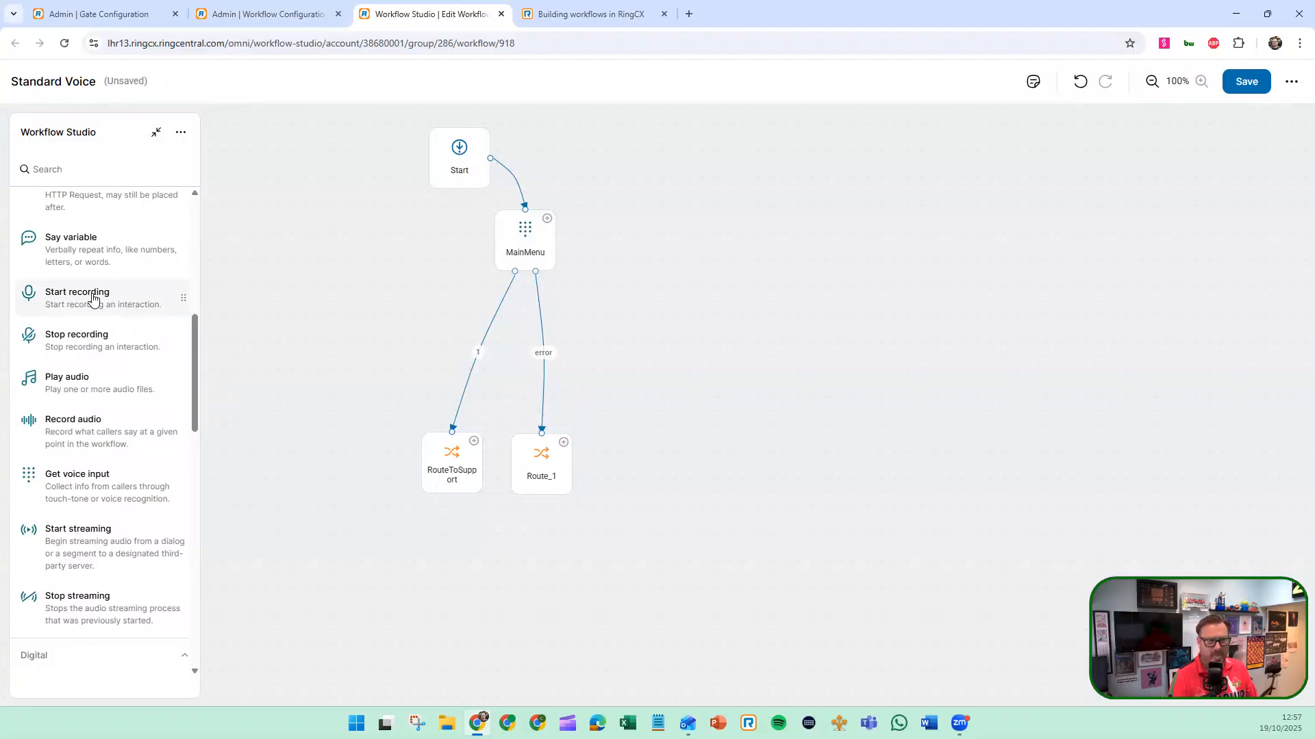
scroll(90, 394, up, 2)
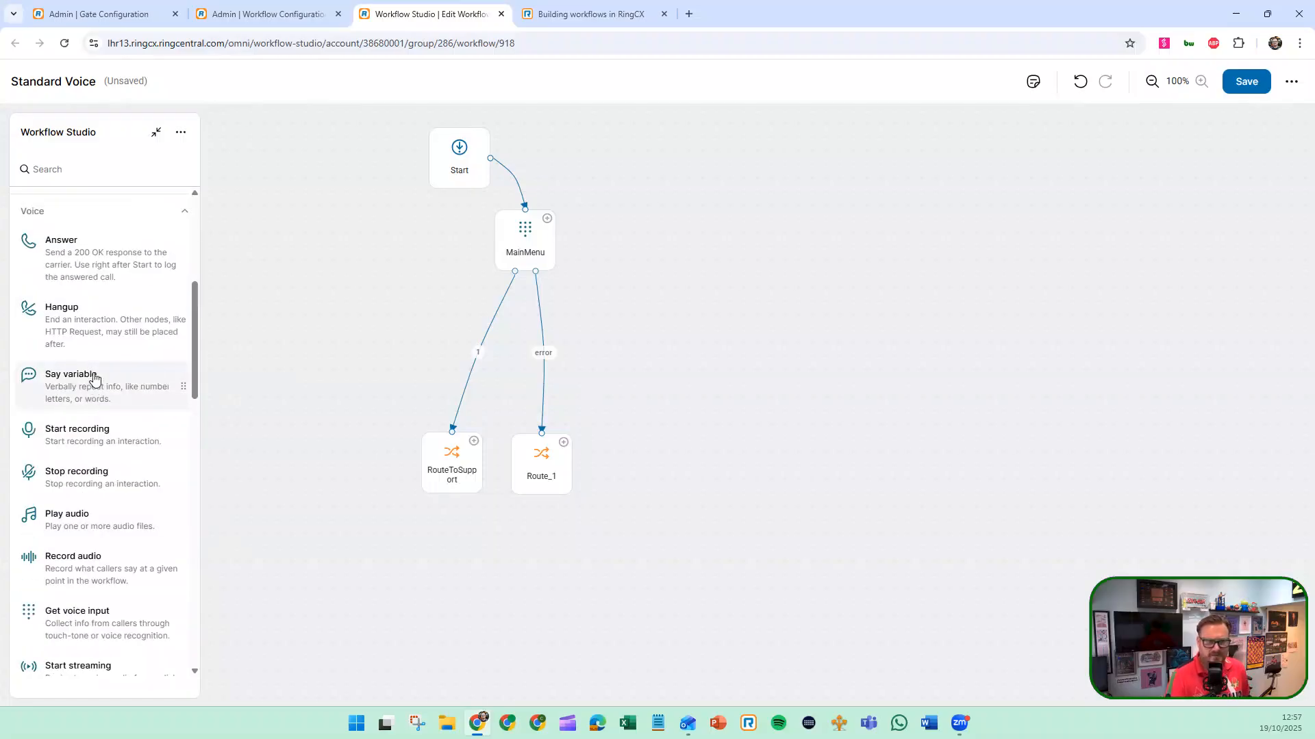
scroll(89, 363, down, 2)
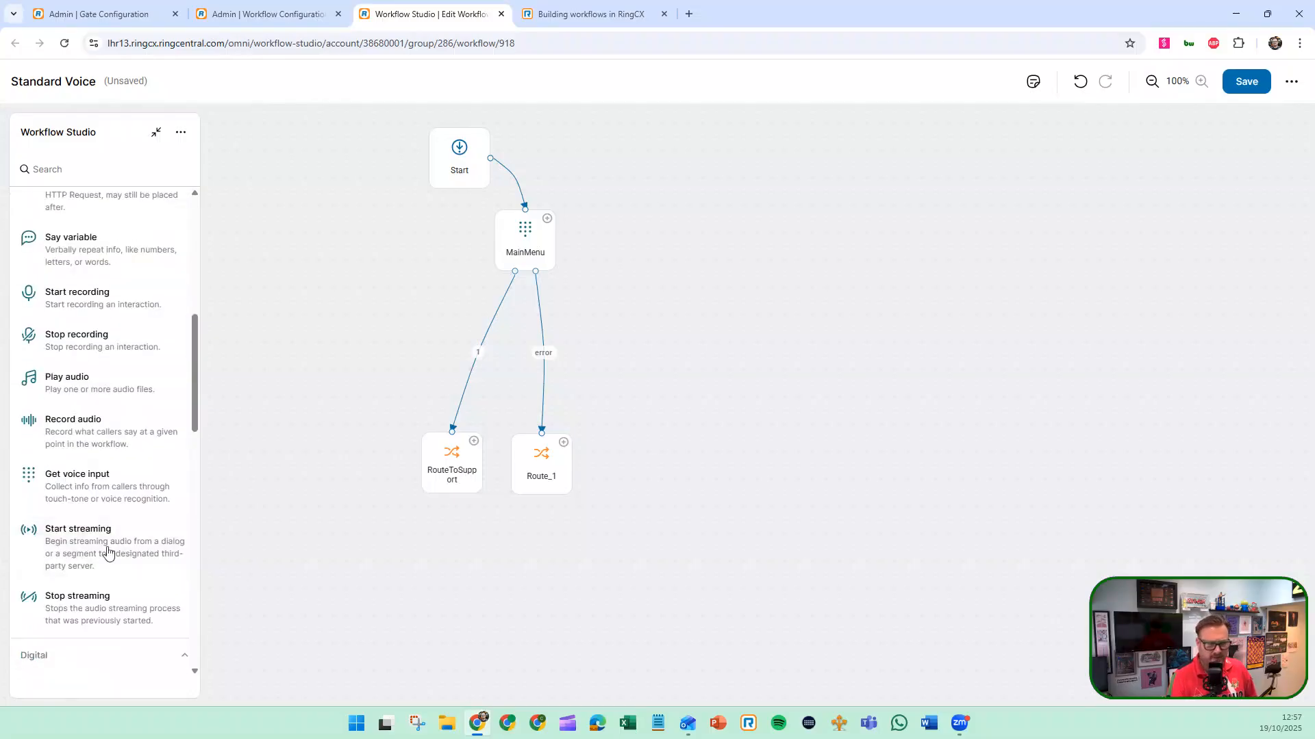
scroll(126, 446, down, 6)
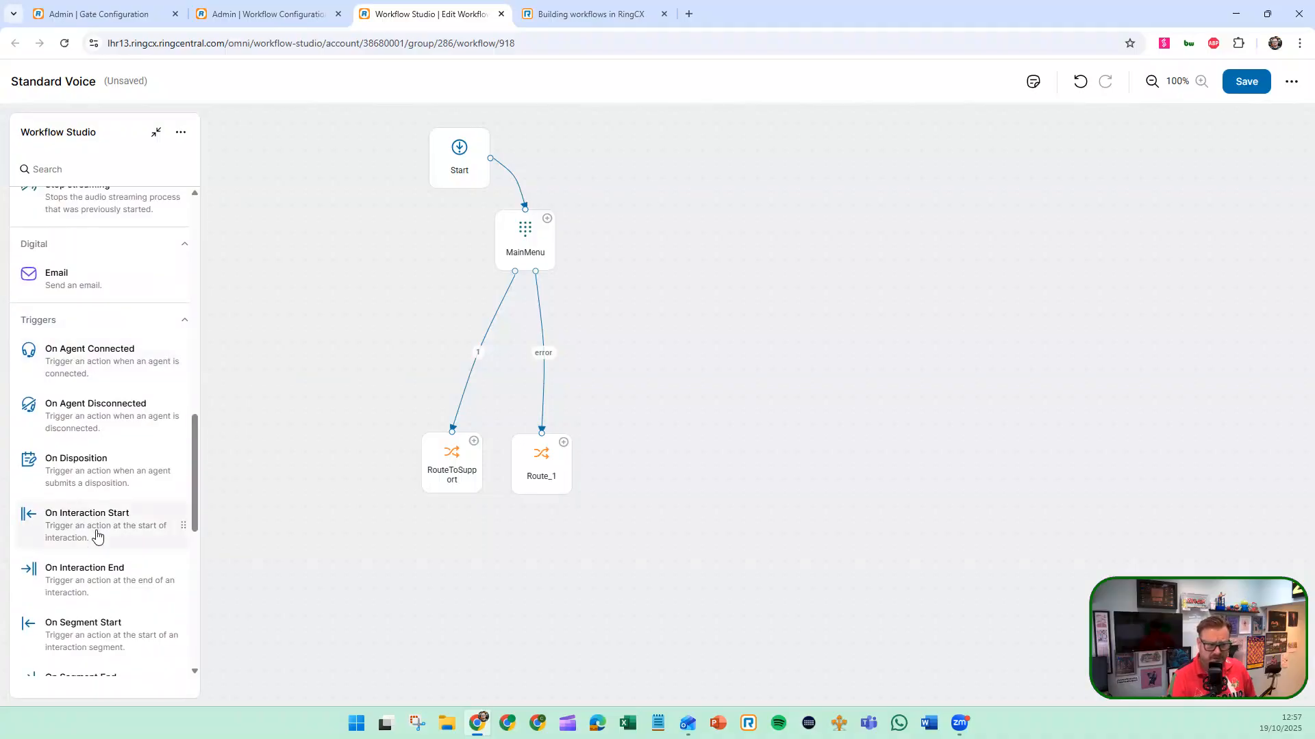
scroll(97, 537, down, 3)
Add an On Agent Connected trigger and an On Disposition trigger side by side in the empty area beside the main flow
scroll(103, 531, up, 4)
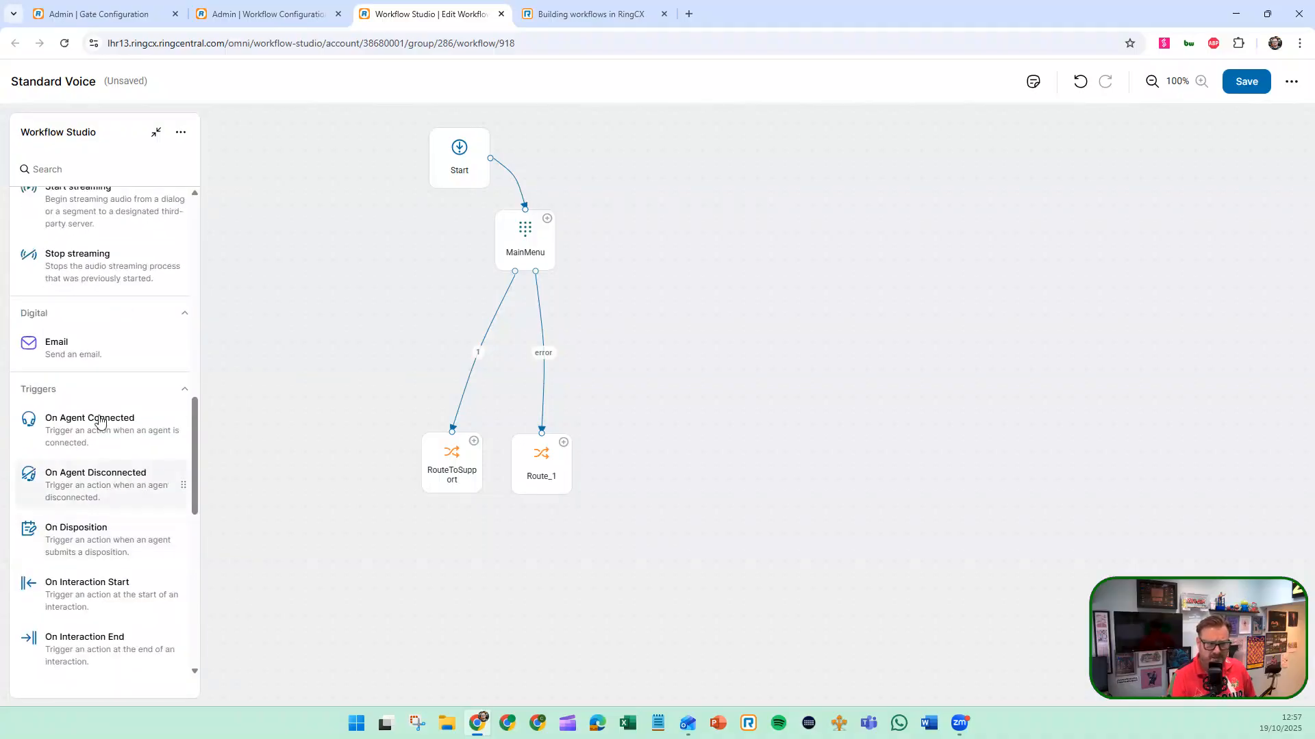
drag(99, 420, 805, 156)
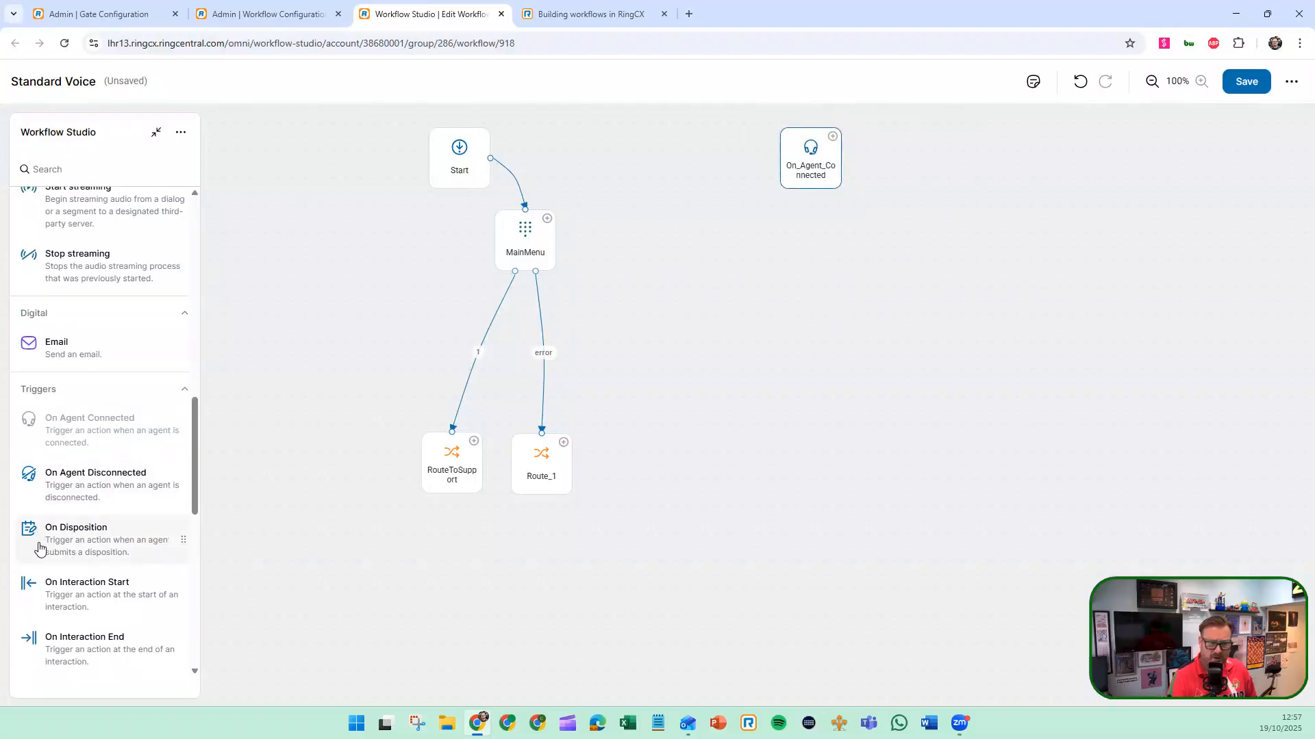
drag(40, 548, 986, 277)
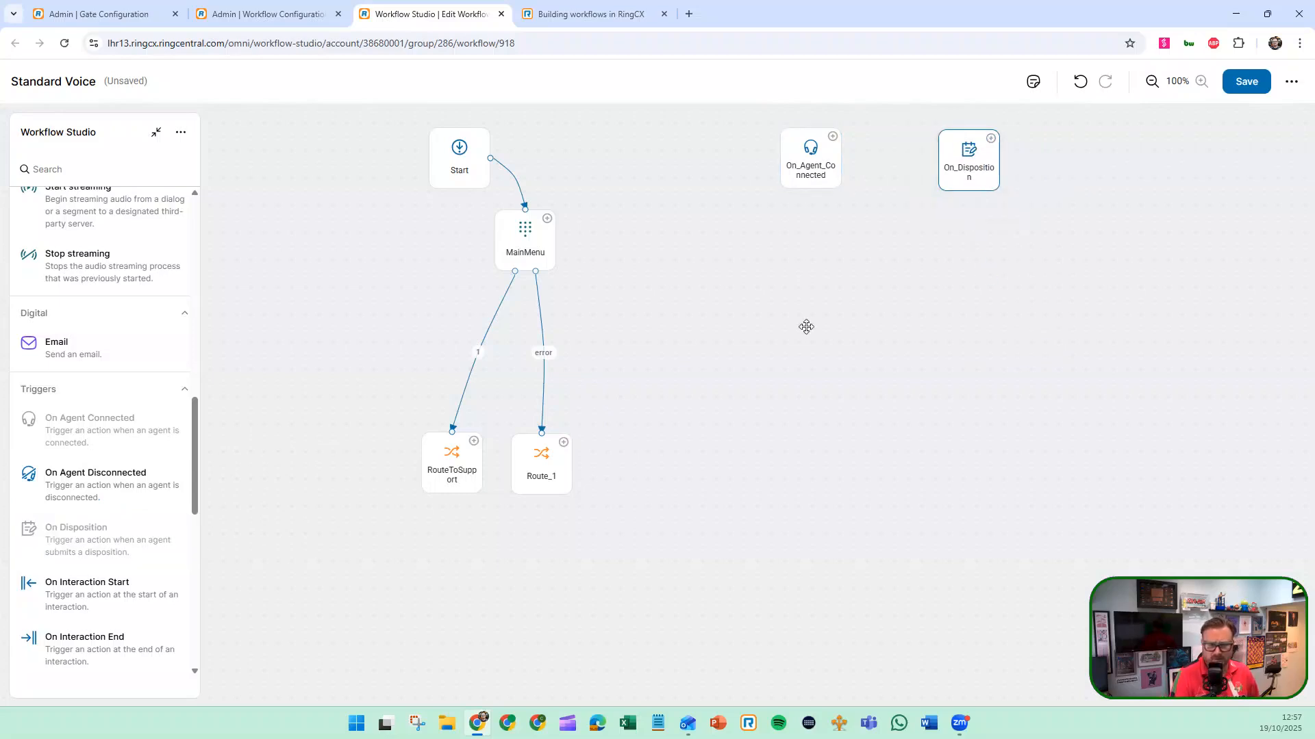
Add a Connect IVA node below the On_Agent_Connected trigger and check its IVA selection without changing its properties
scroll(158, 536, down, 4)
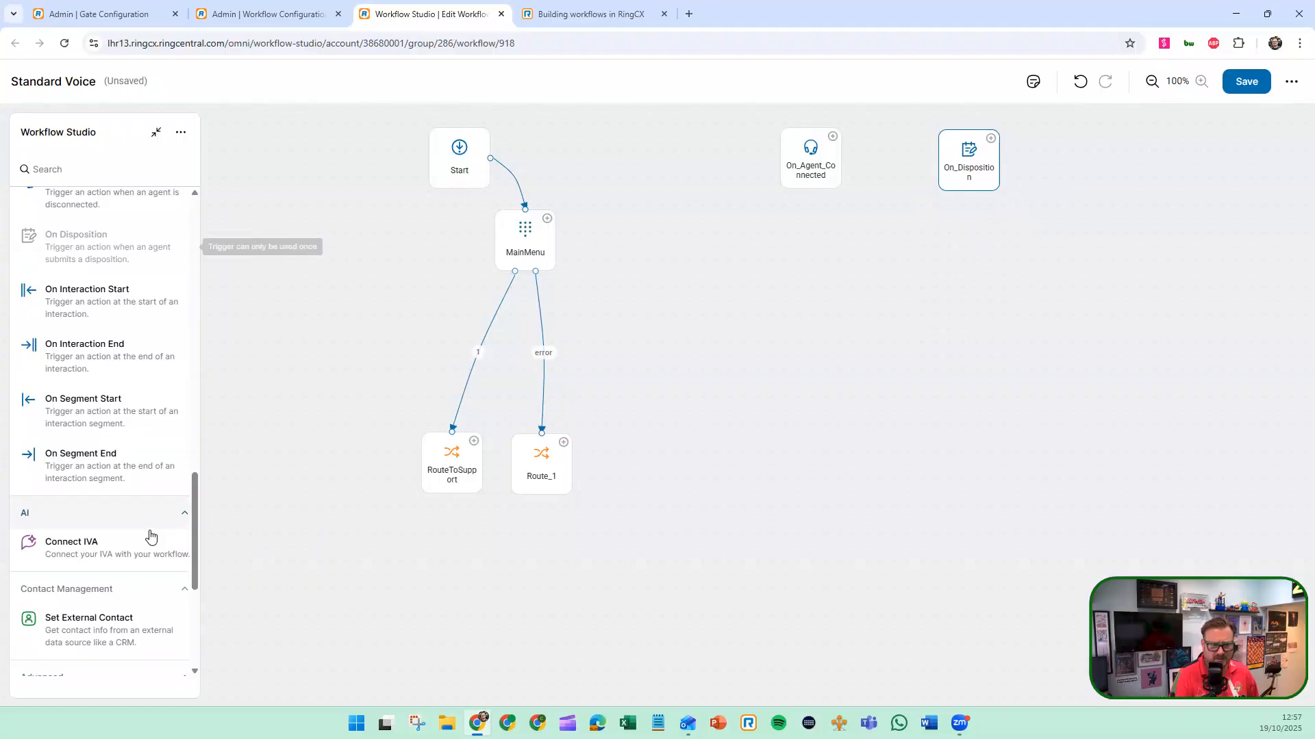
scroll(144, 520, down, 3)
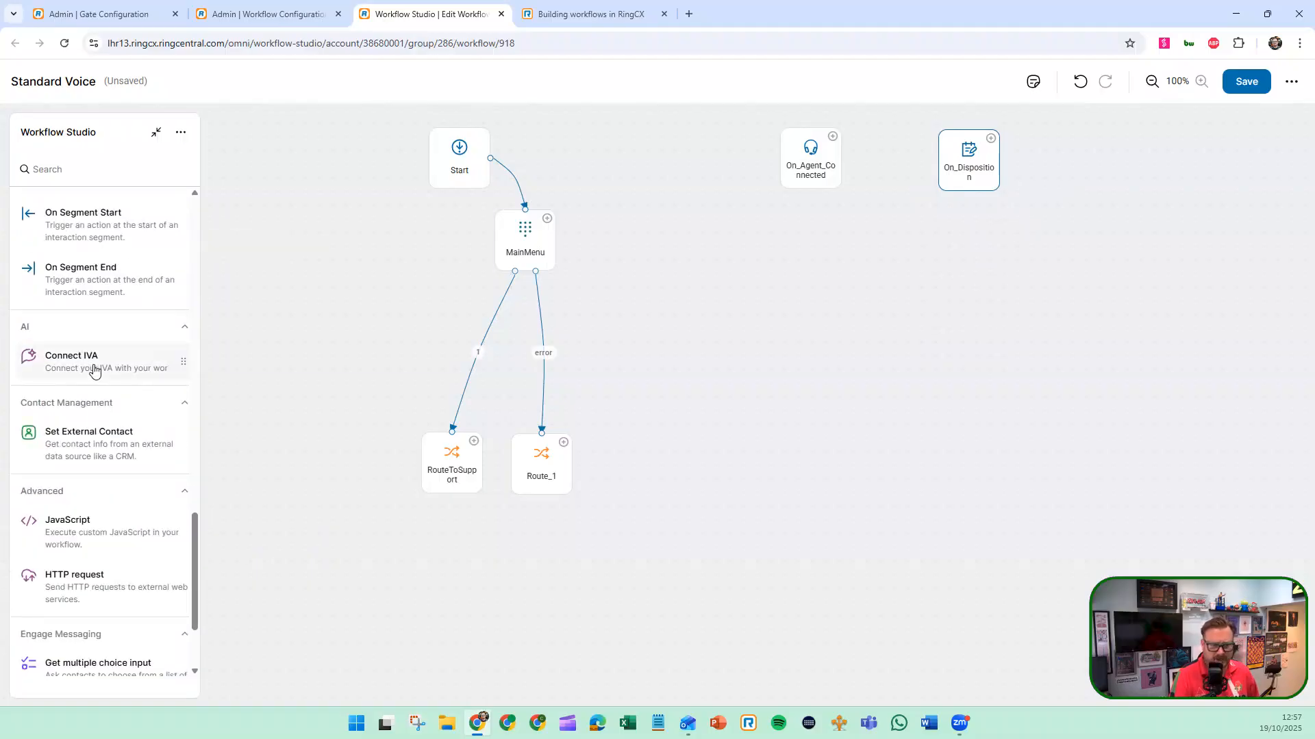
drag(94, 371, 816, 330)
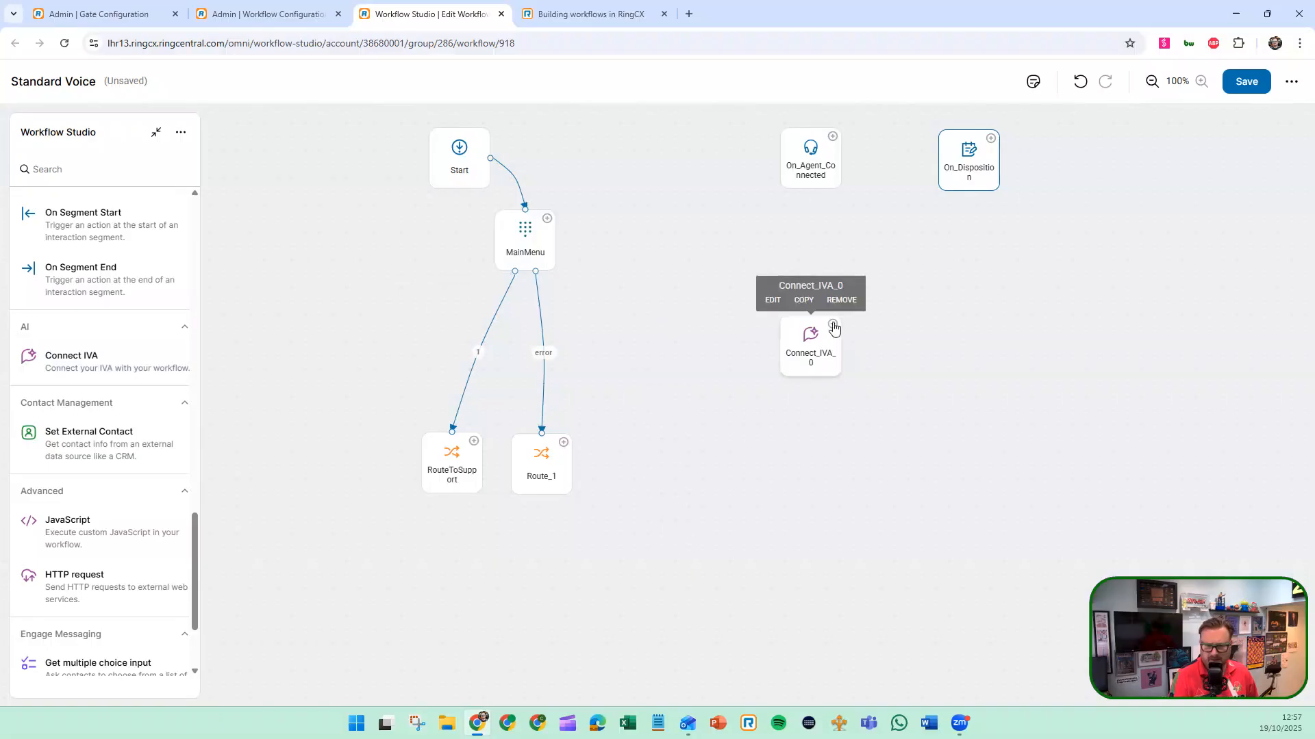
double_click(817, 336)
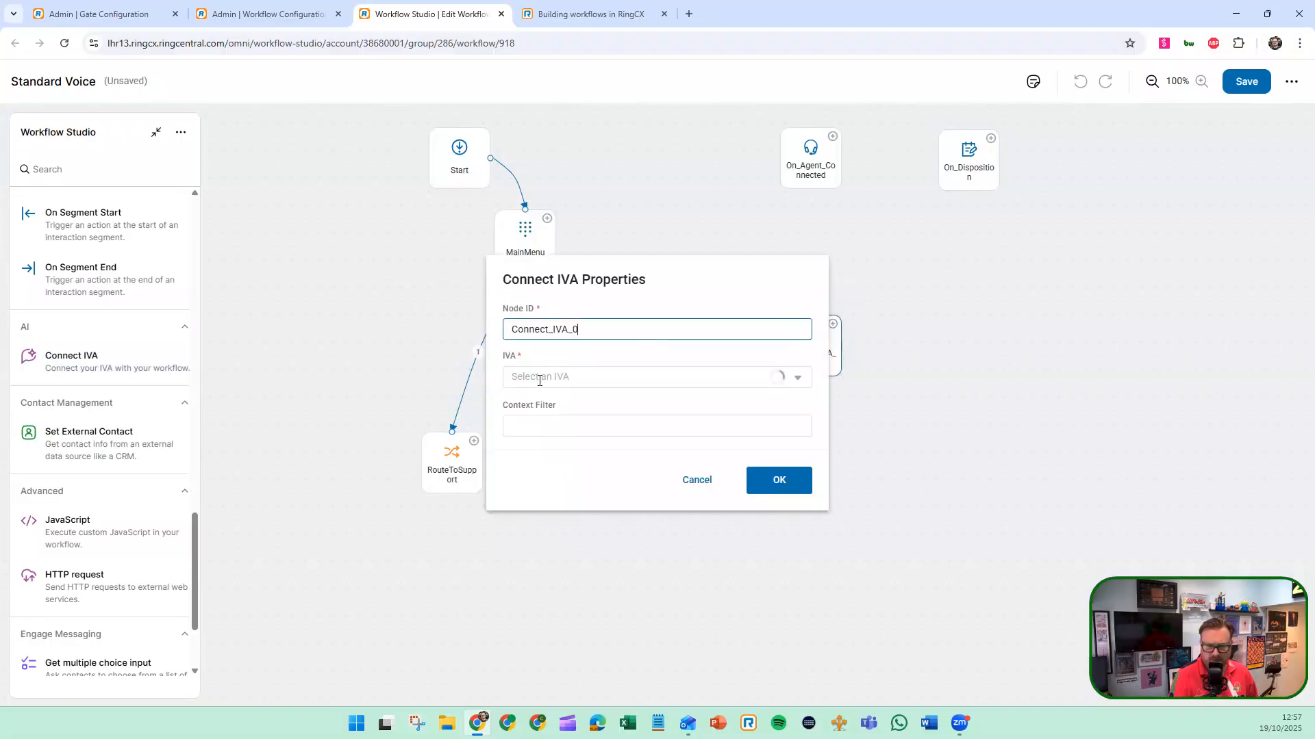
click(774, 378)
click(797, 379)
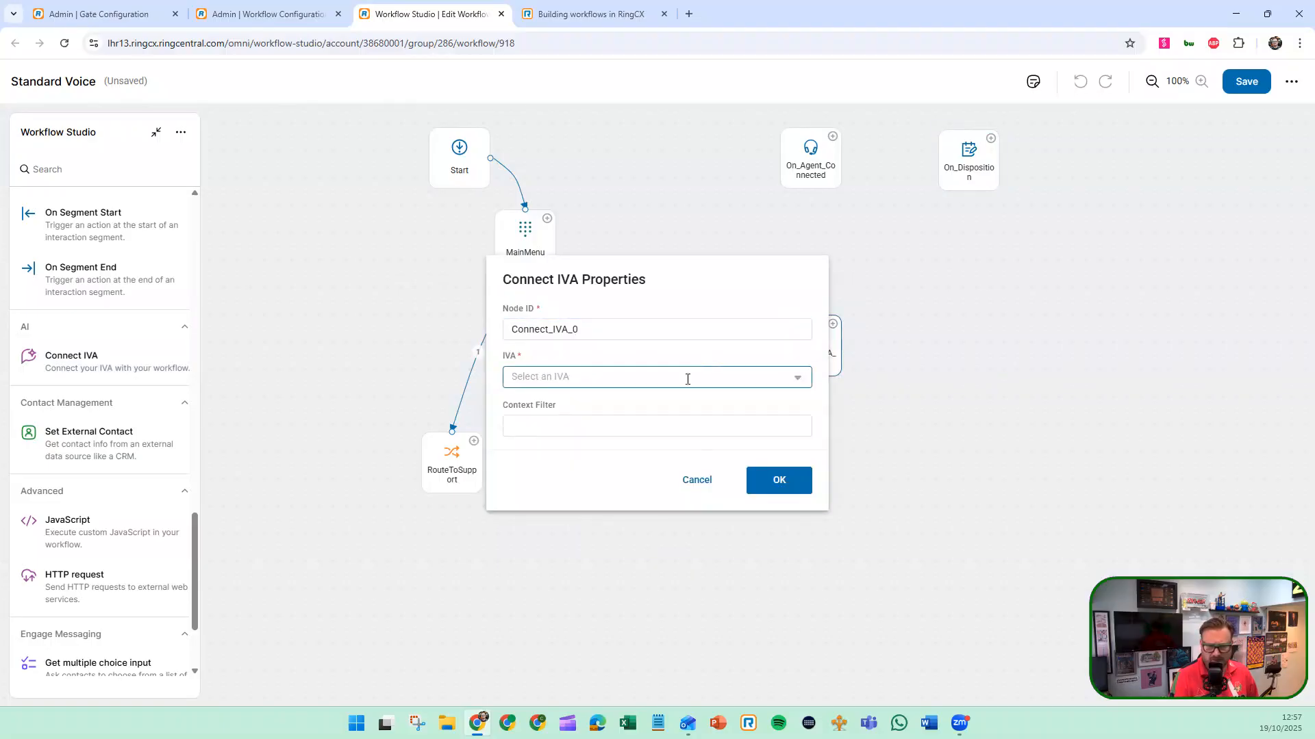
click(697, 481)
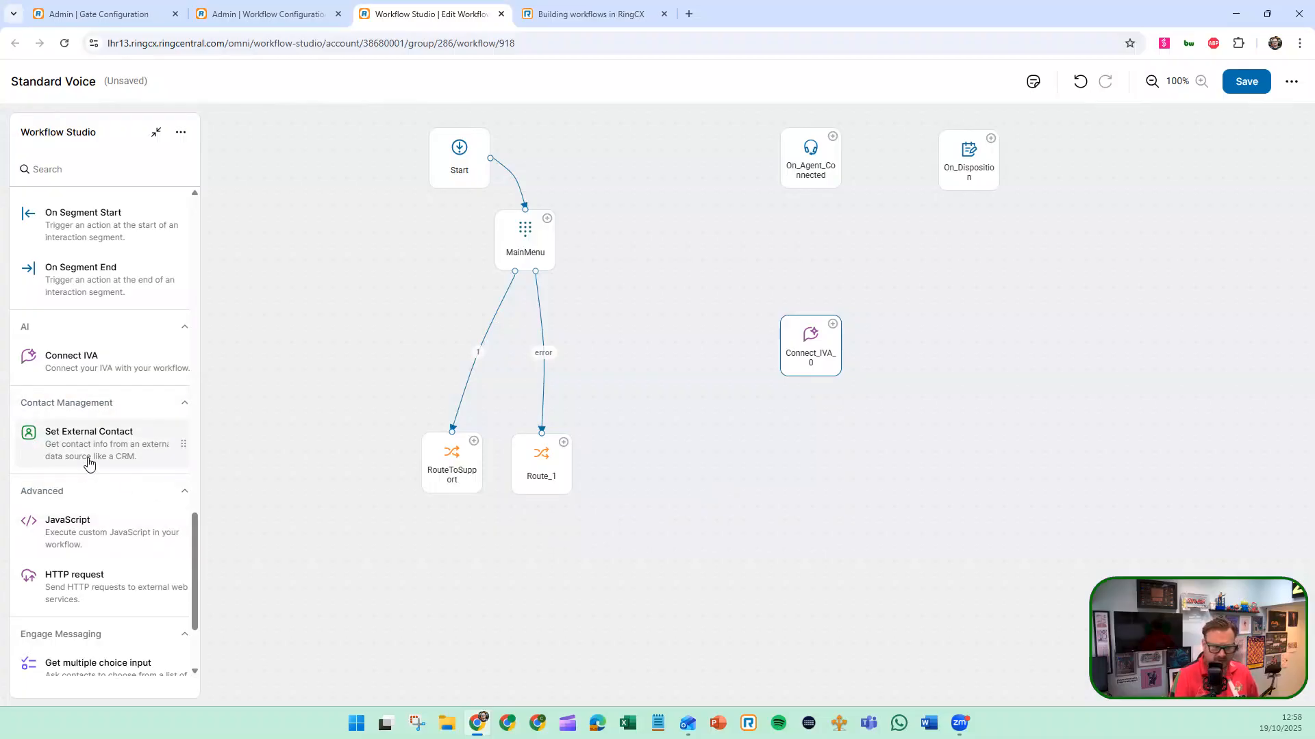
Add a JavaScript node beside Connect_IVA_0 and view its code properties without entering any code
scroll(89, 463, down, 2)
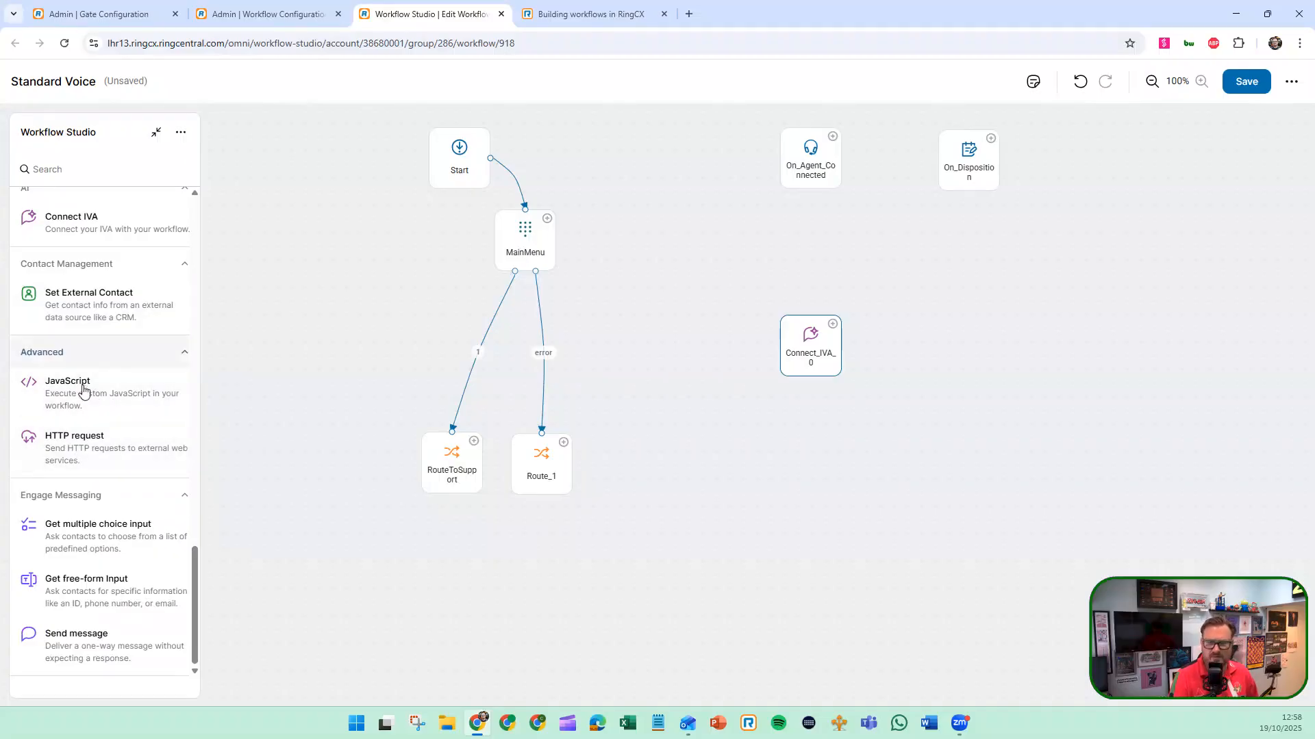
drag(707, 355, 938, 371)
click(899, 340)
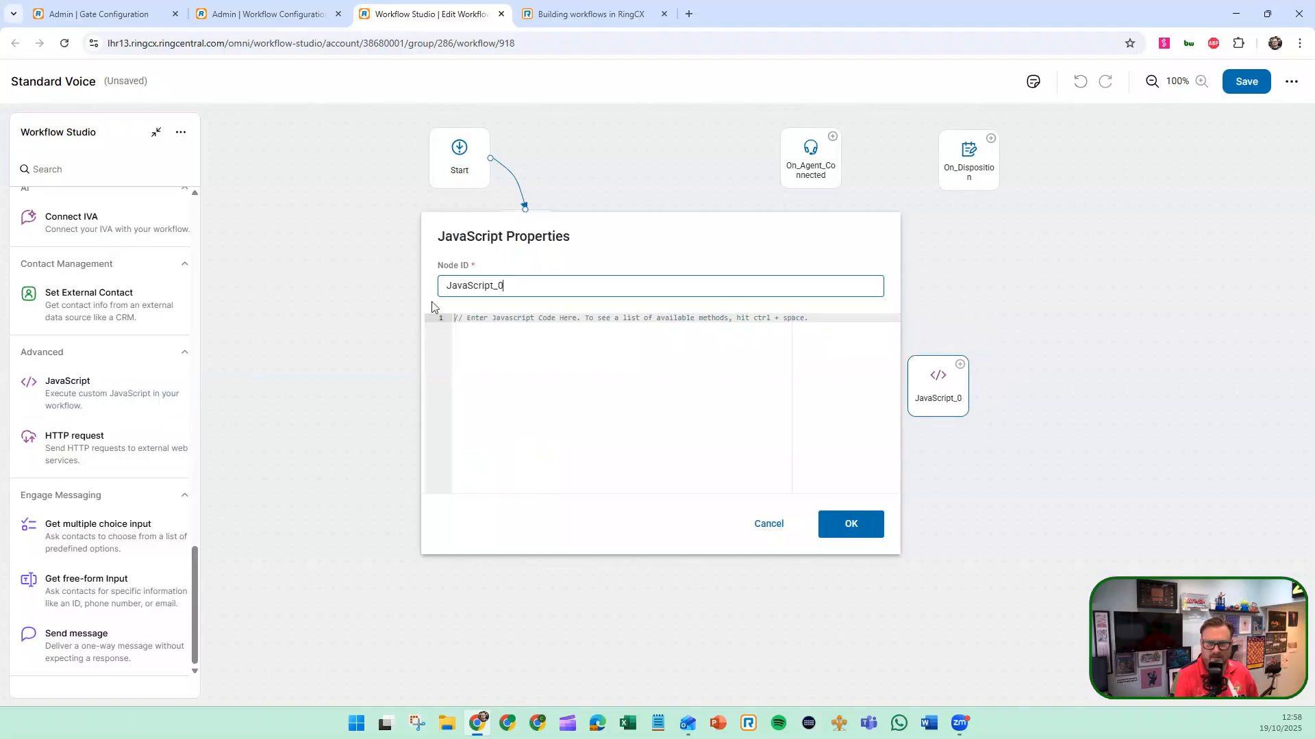
click(769, 523)
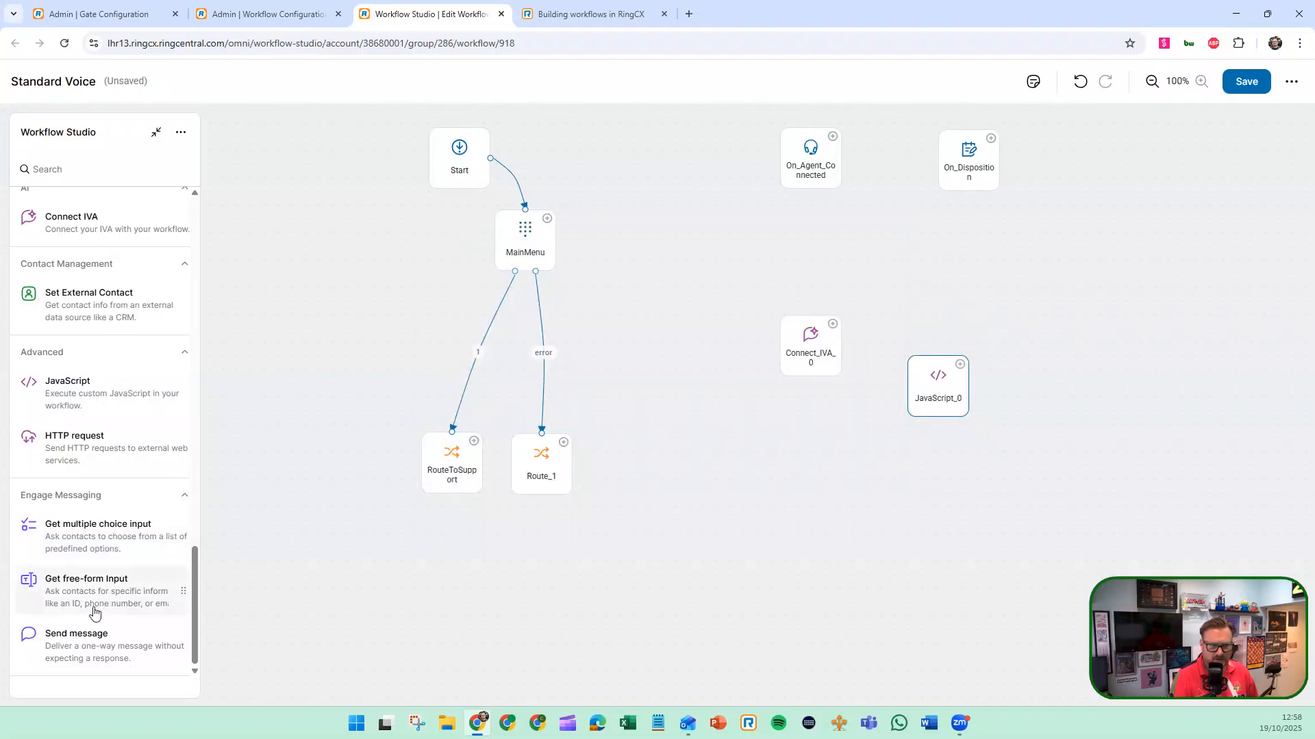
Auto-arrange the layout of the Standard Voice workflow and save it
scroll(96, 598, up, 5)
scroll(96, 598, up, 10)
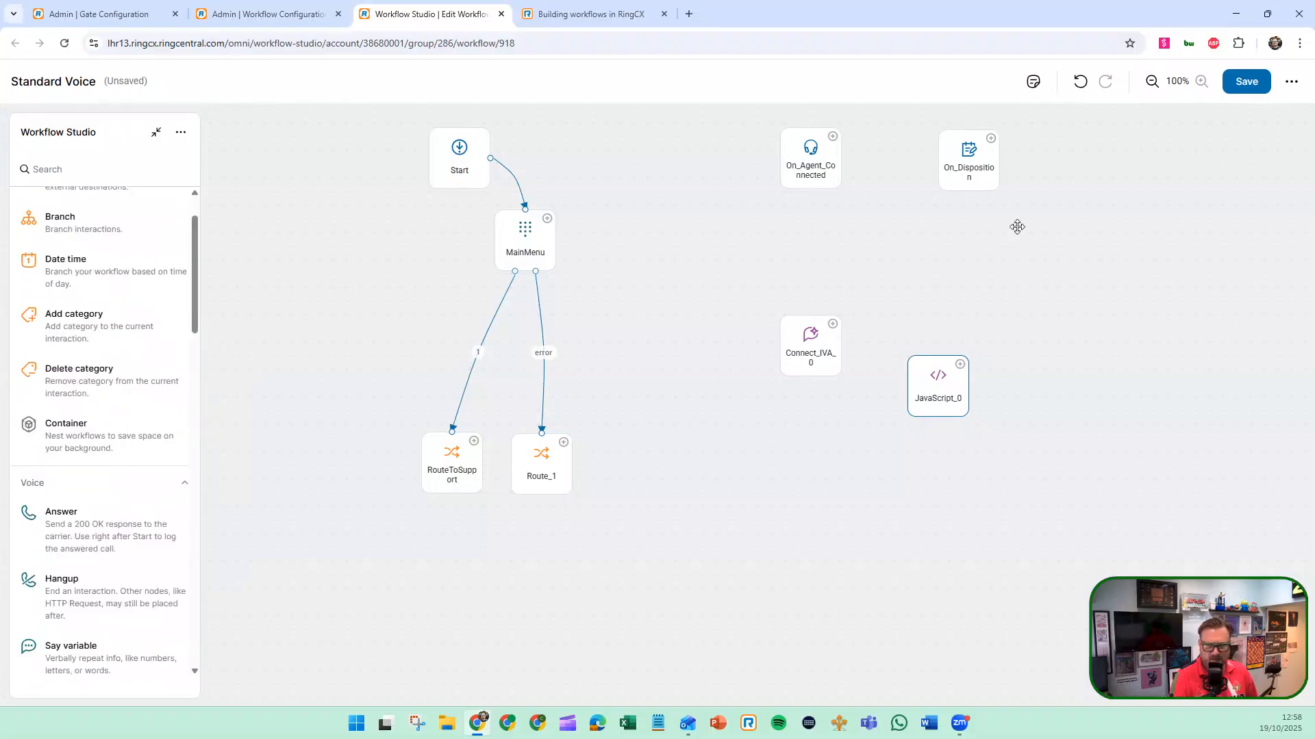
click(1290, 84)
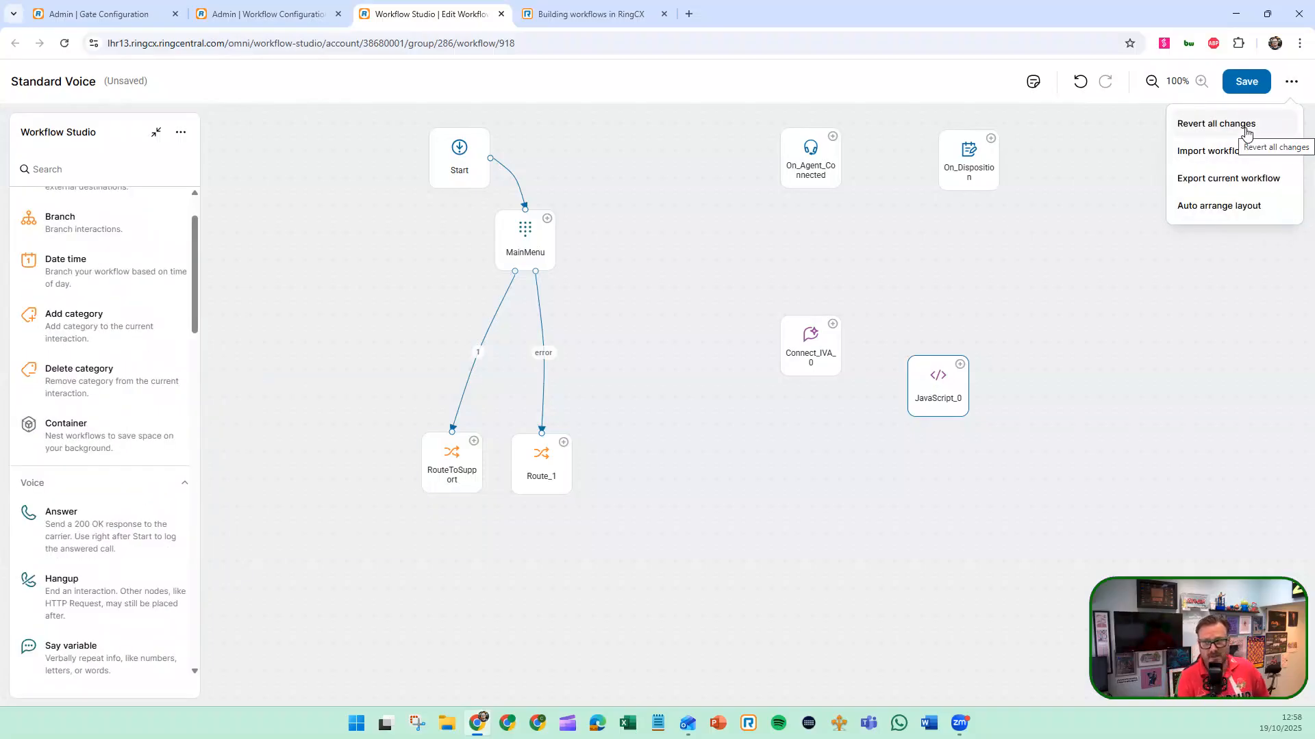
click(1126, 243)
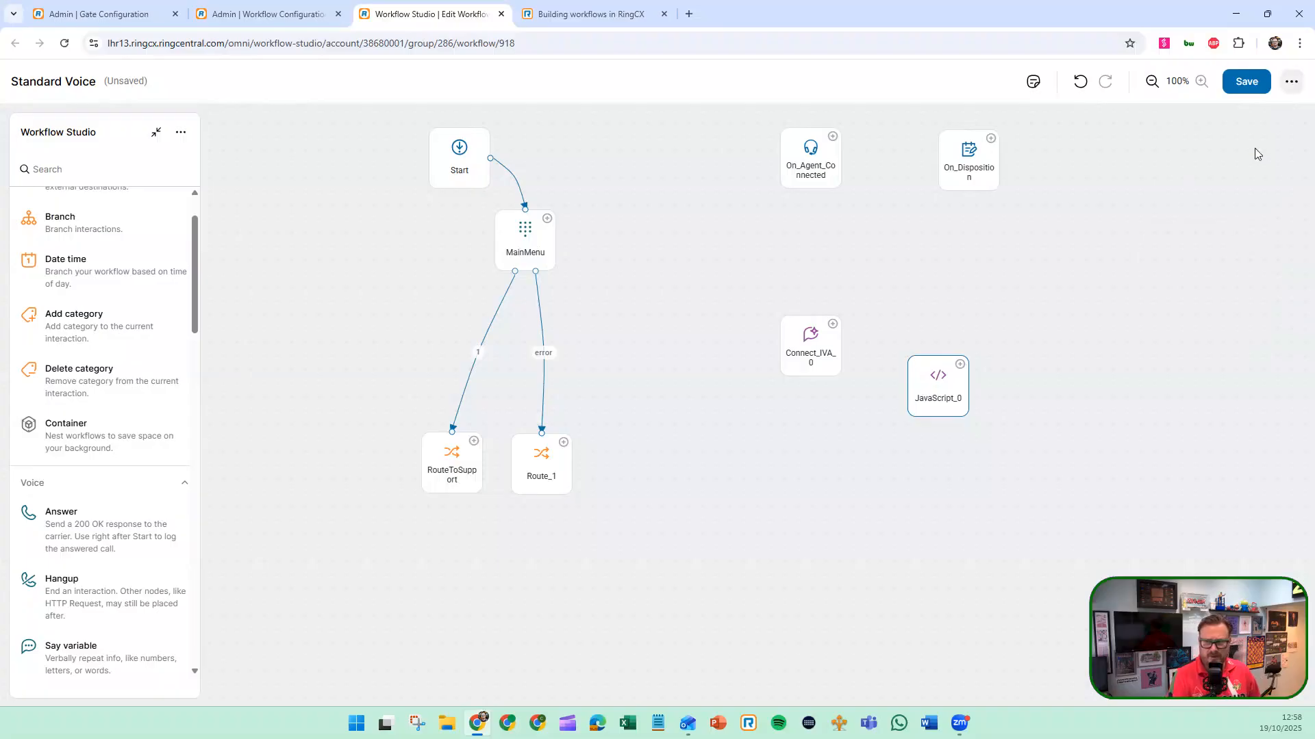
click(1290, 81)
click(1222, 202)
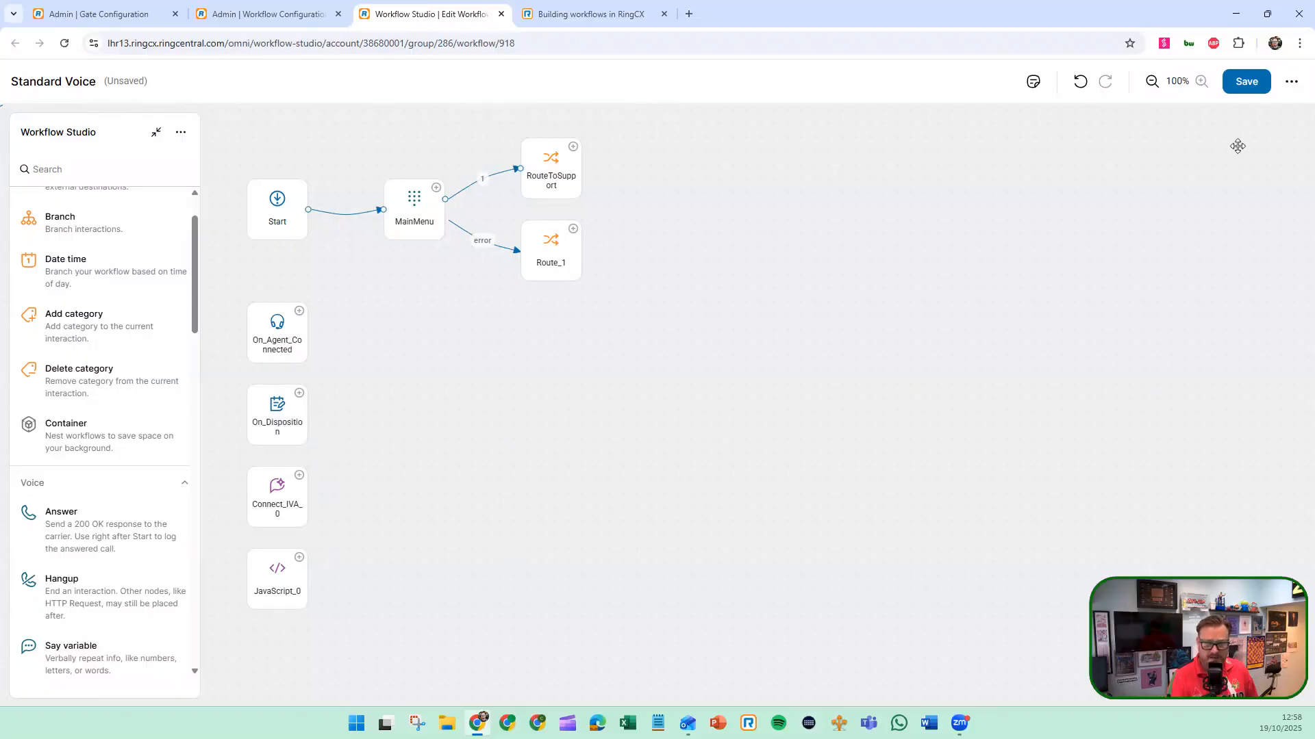
click(1246, 81)
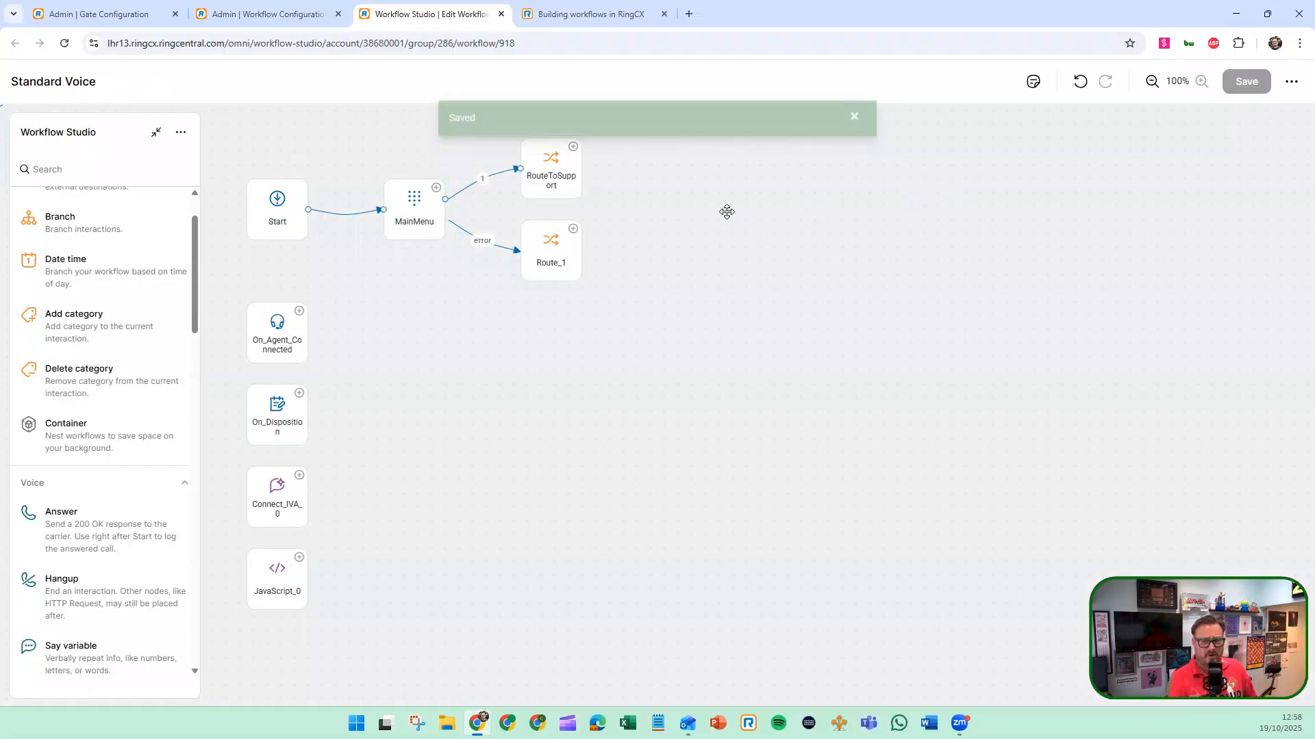
Switch to the Support Voice queue configuration and review its general settings down to the integrations
click(103, 13)
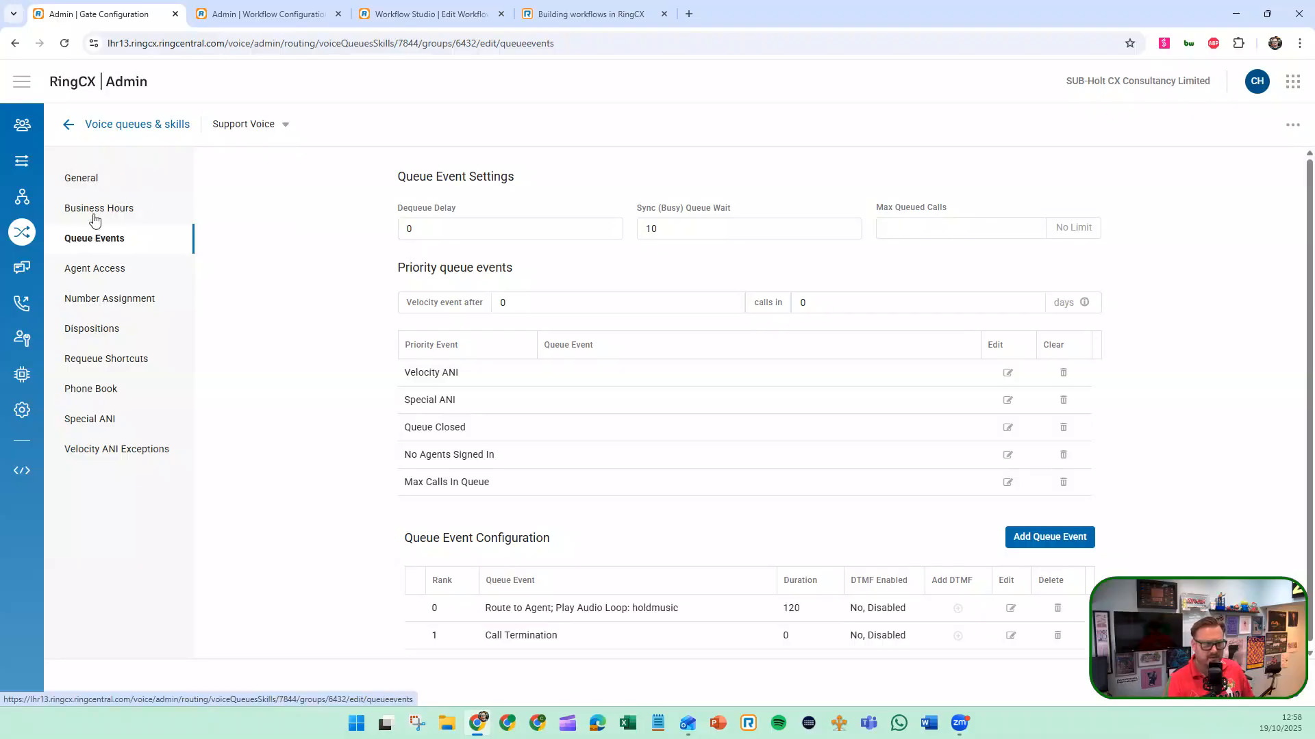
click(74, 182)
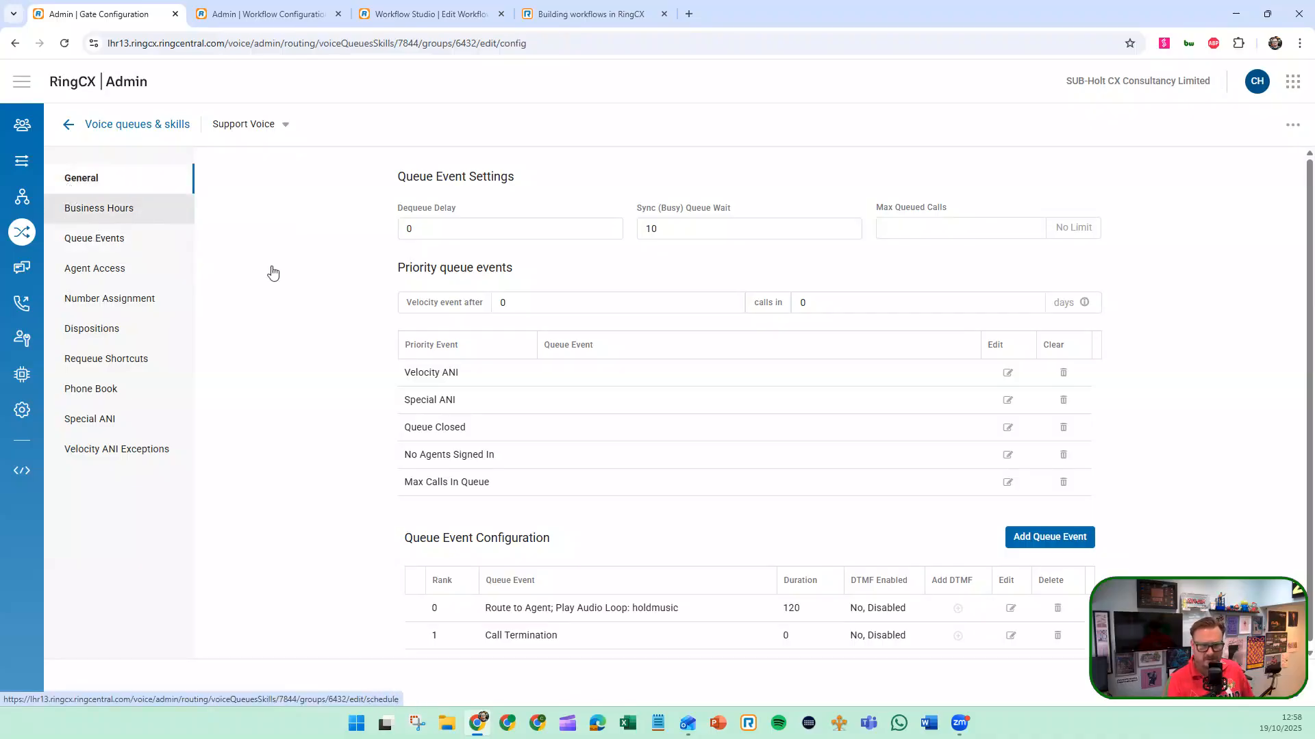
scroll(491, 300, down, 7)
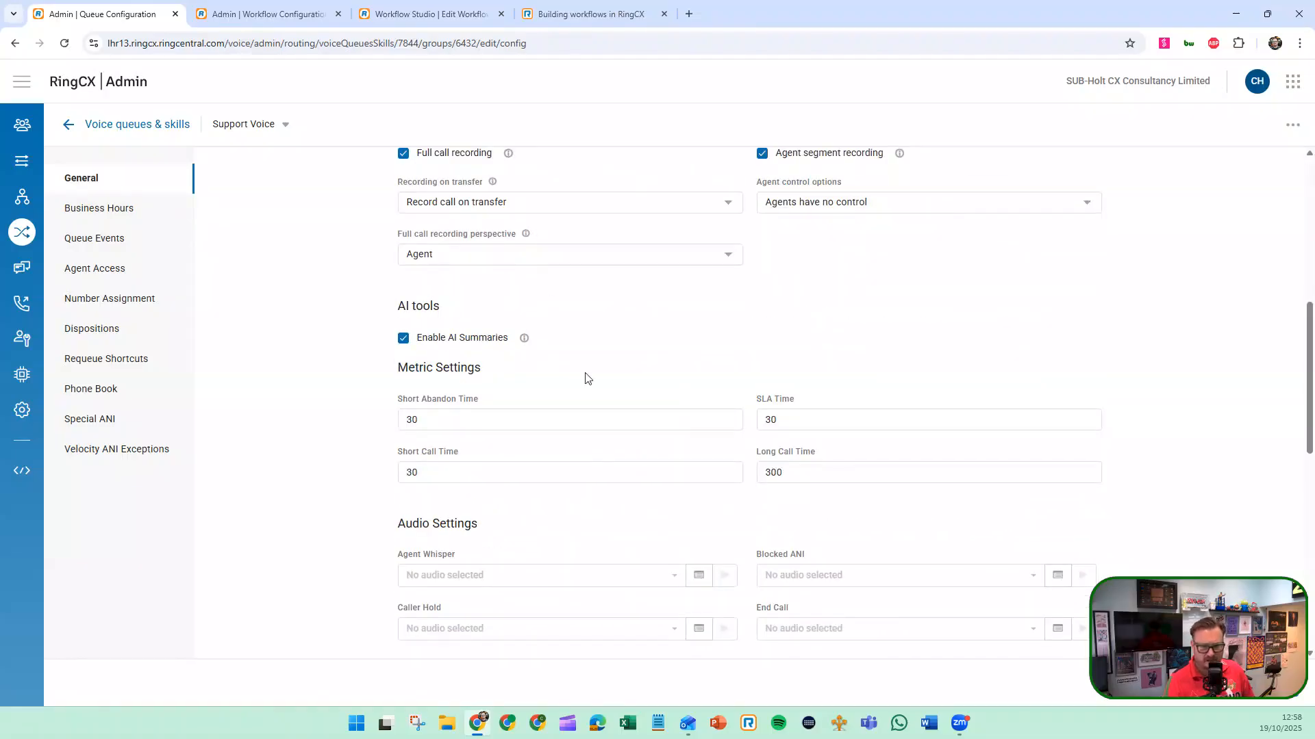
scroll(586, 379, down, 10)
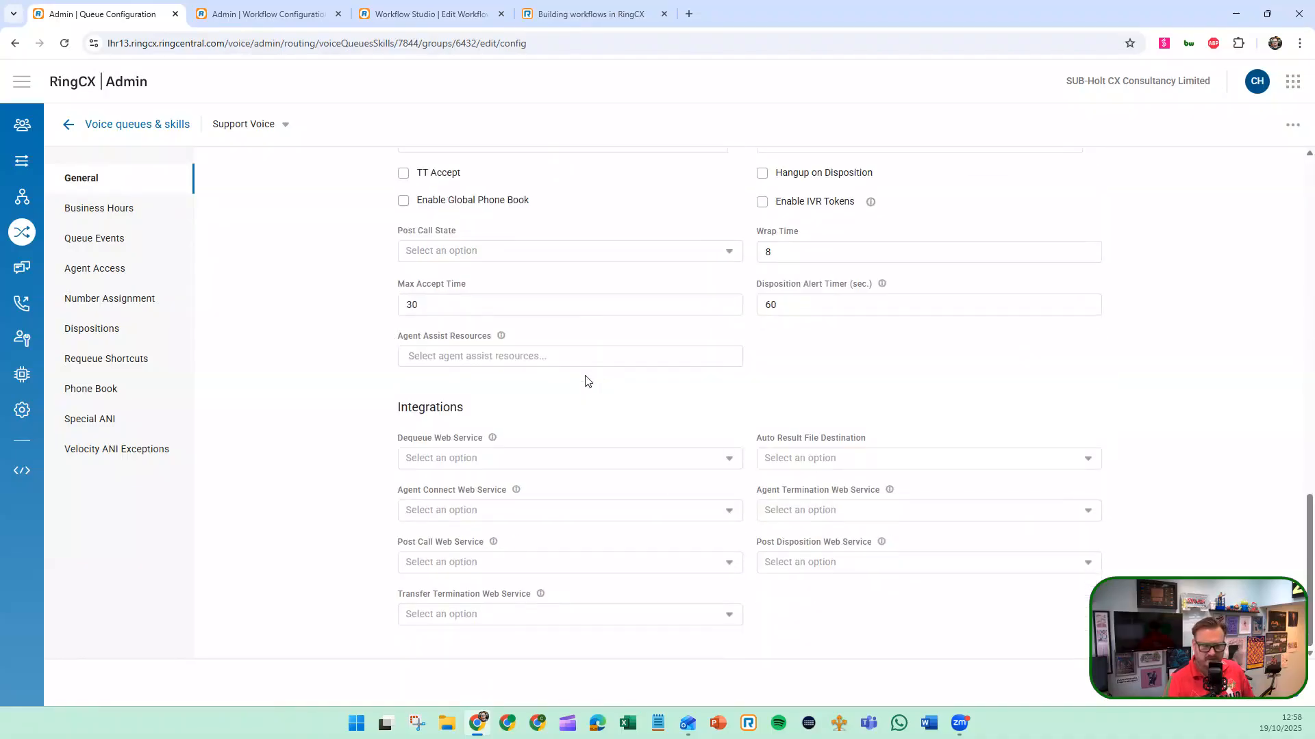
Review the Support Voice queue events and the event types offered for the Queue Closed priority event, without changing it
click(94, 239)
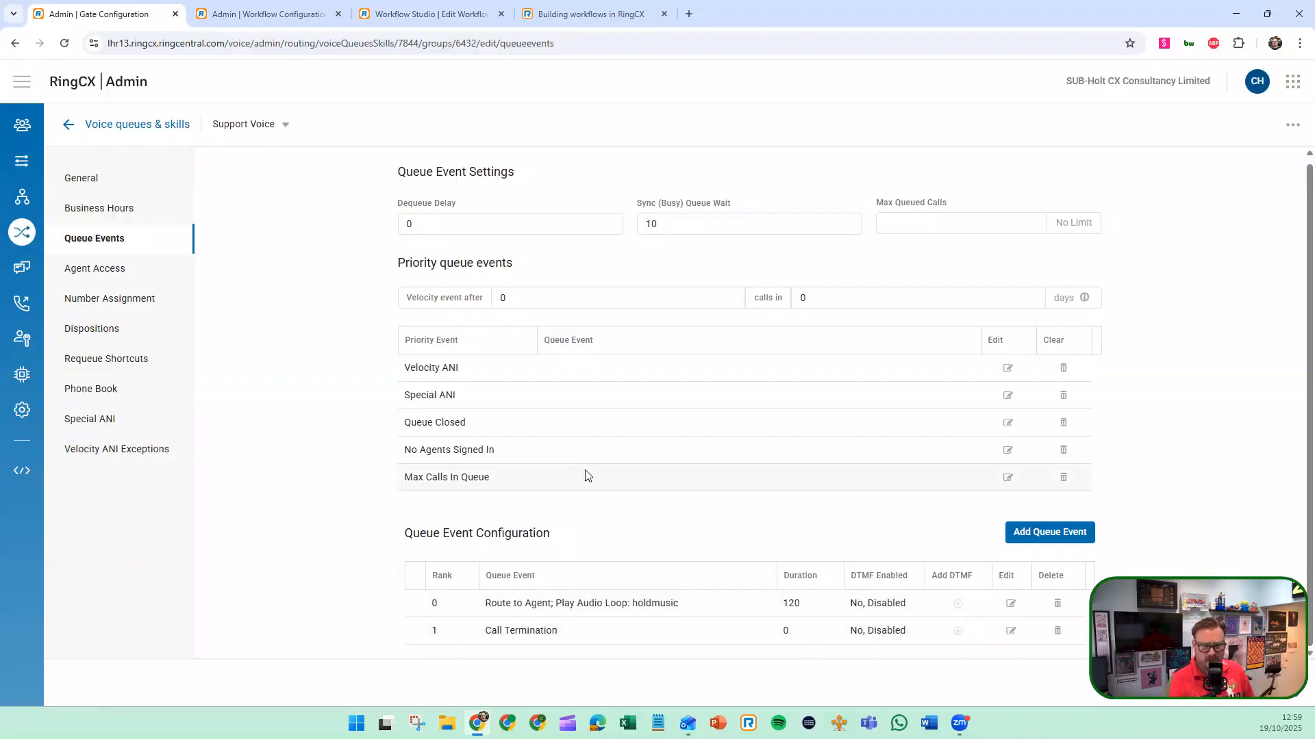
mouse_move(472, 477)
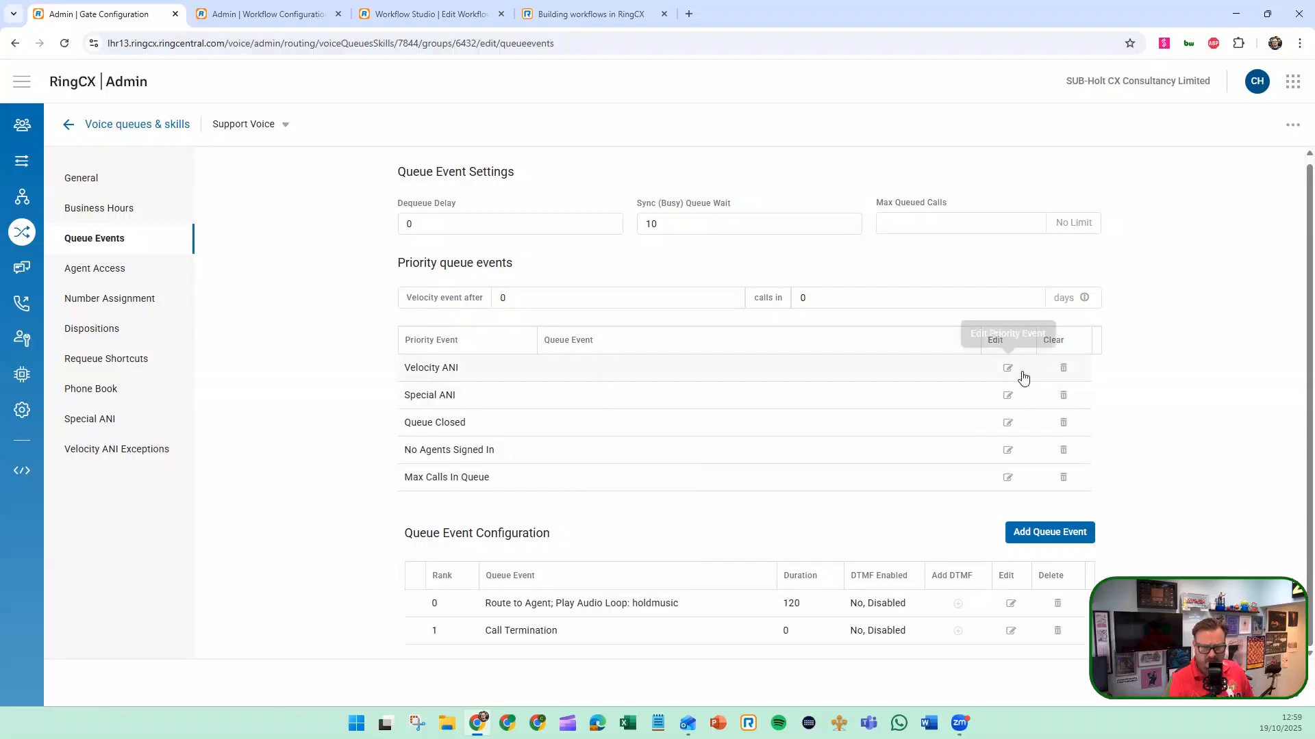
click(1007, 426)
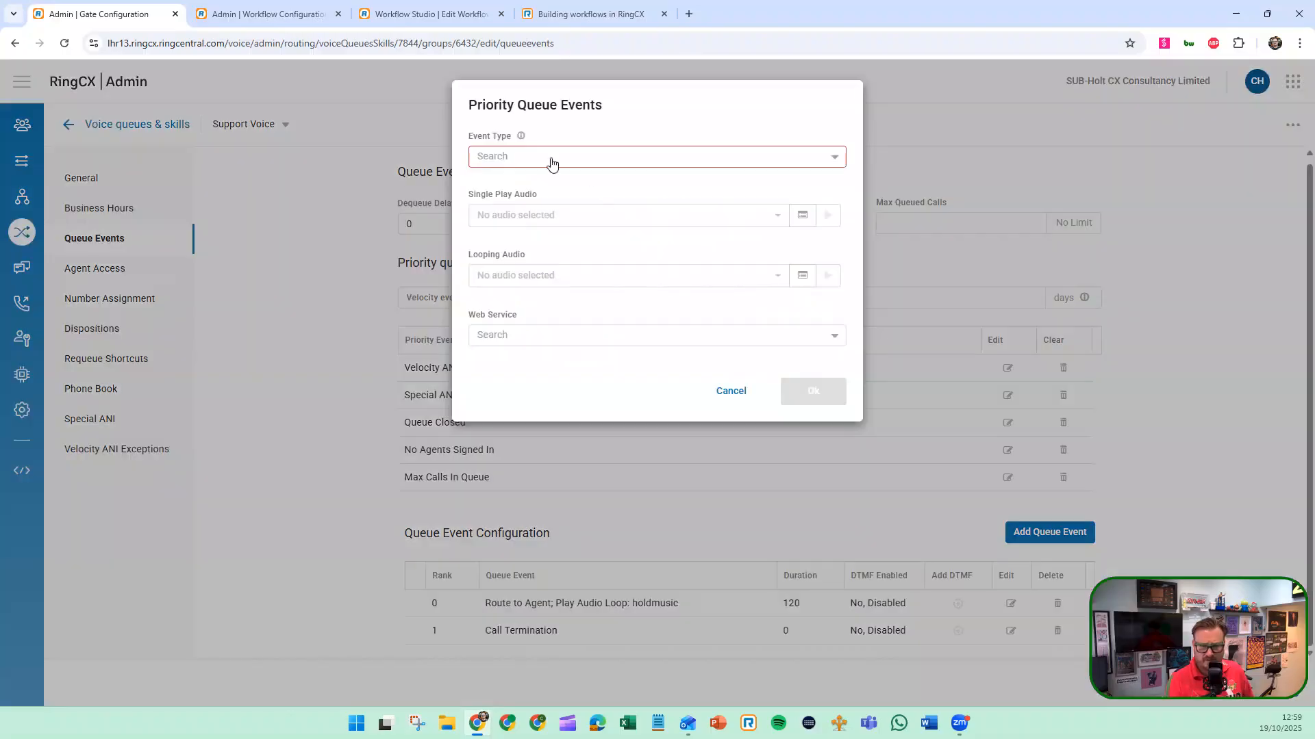
click(597, 159)
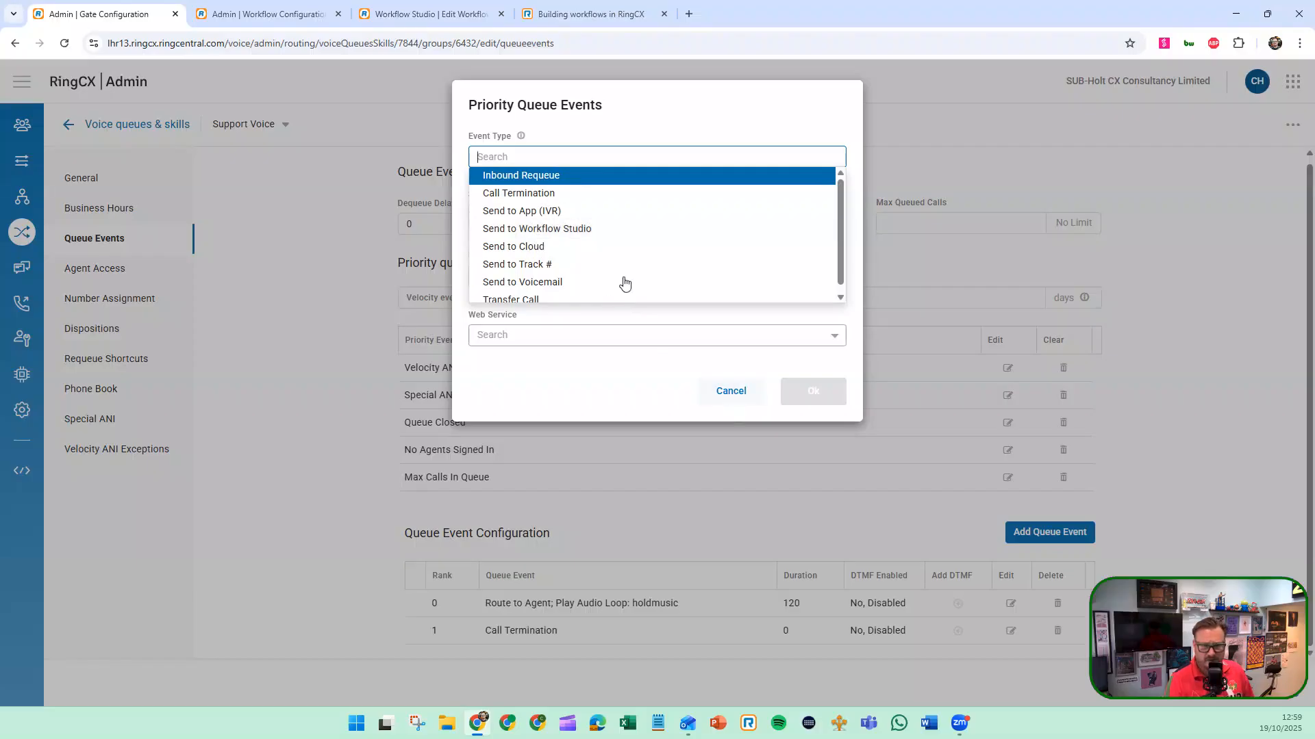
scroll(584, 240, down, 1)
click(717, 392)
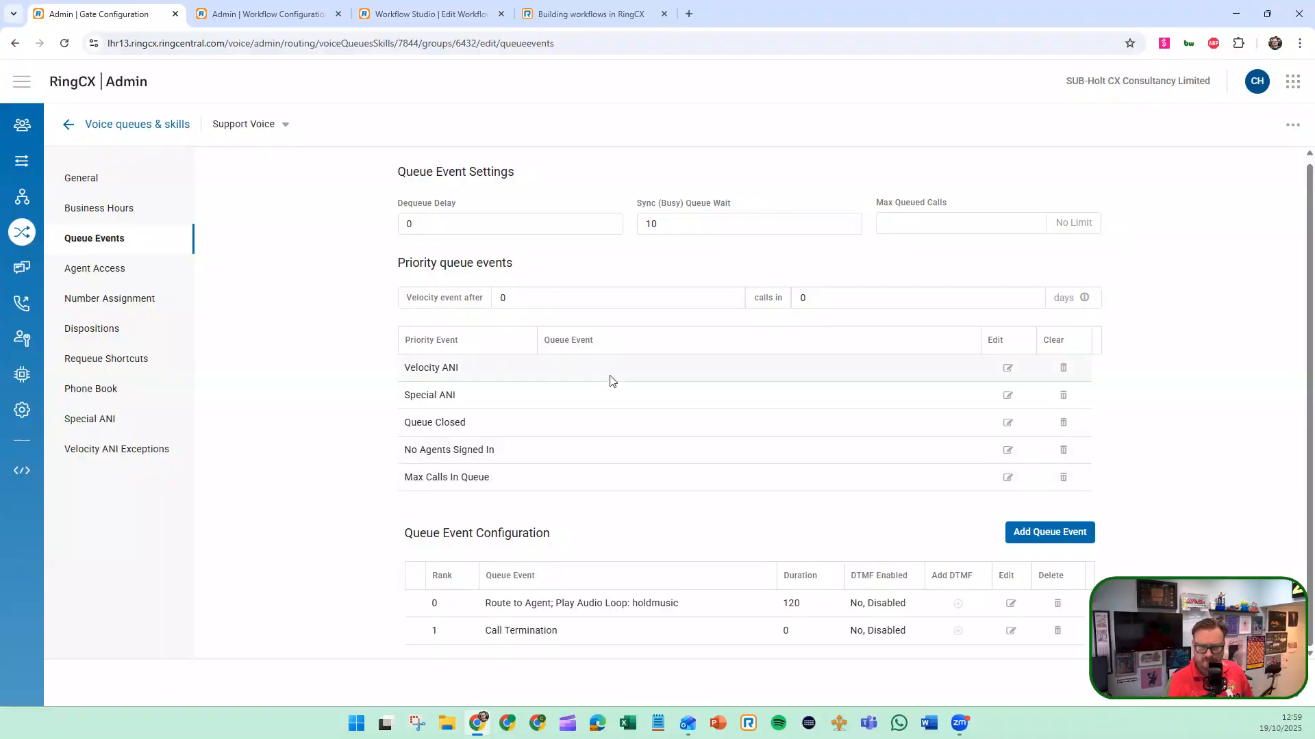
Set Max Queued Calls to 5 in the Support Voice queue event settings
scroll(599, 363, up, 1)
click(952, 235)
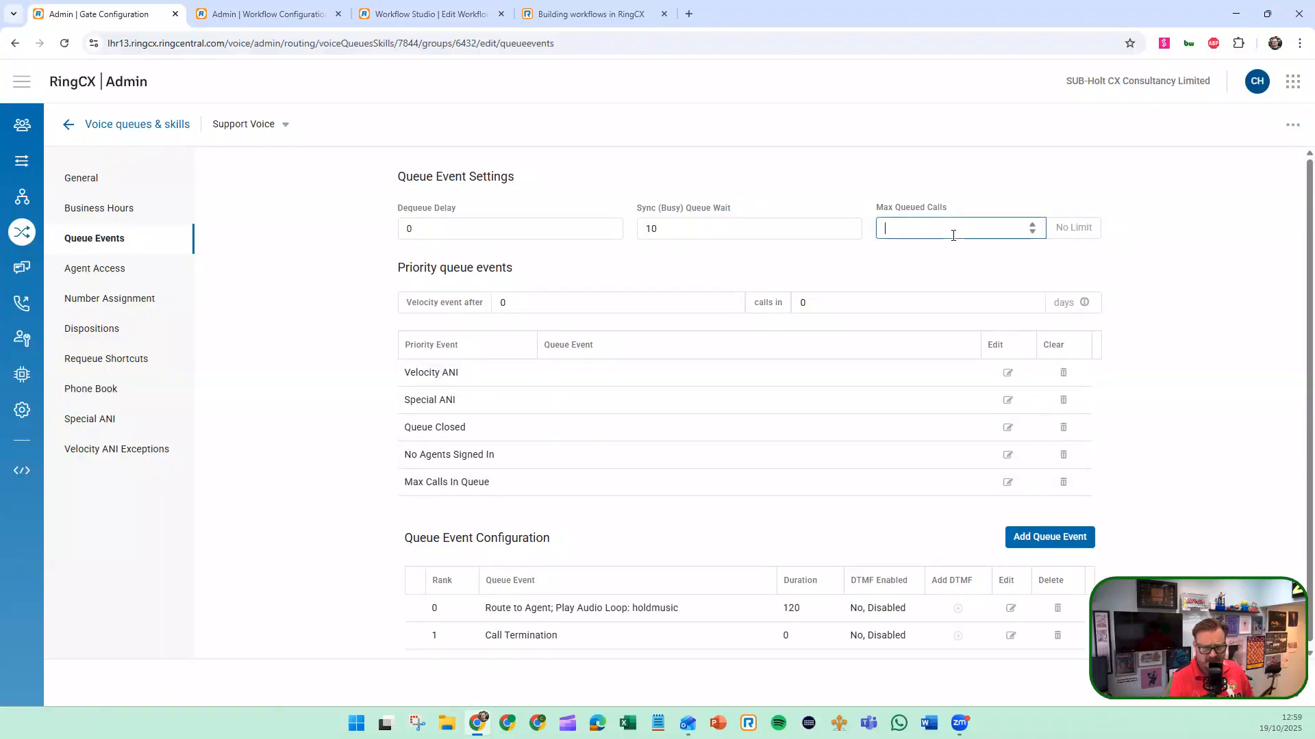
text(5)
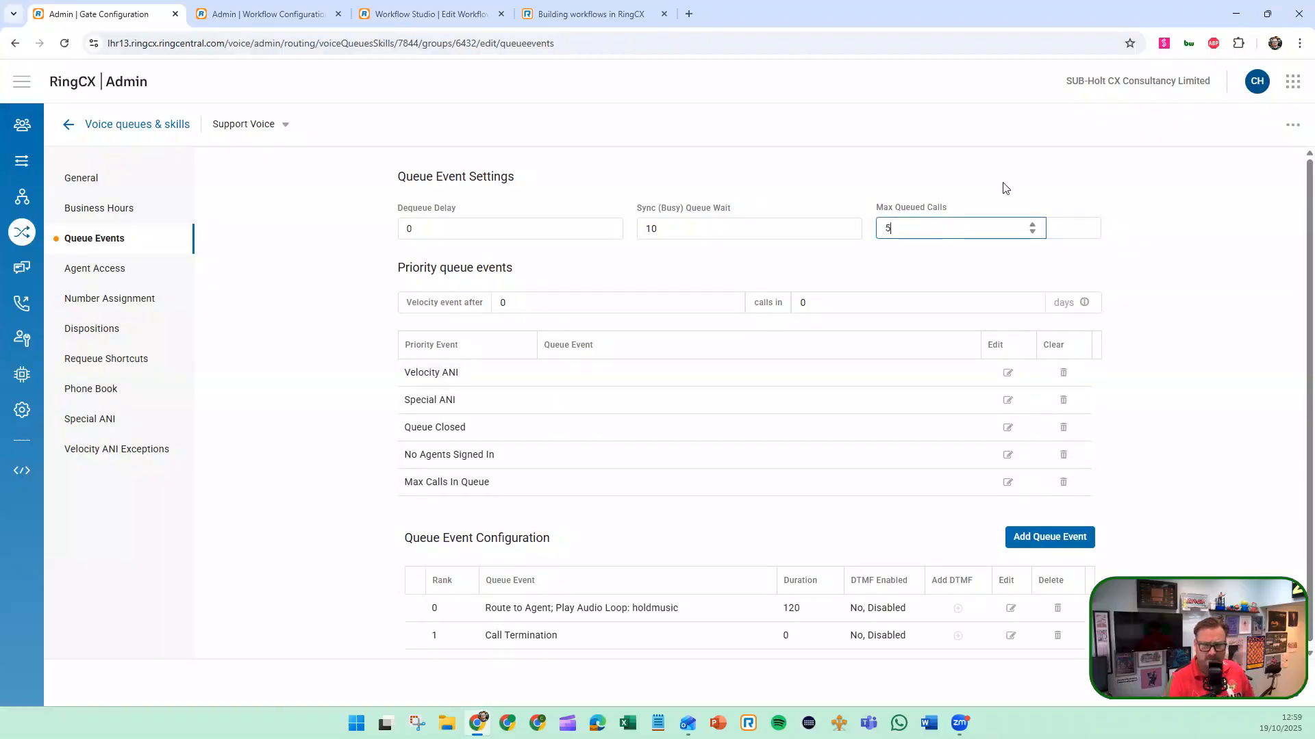
Review the event types offered for the Max Calls In Queue priority event, without assigning one
click(1008, 482)
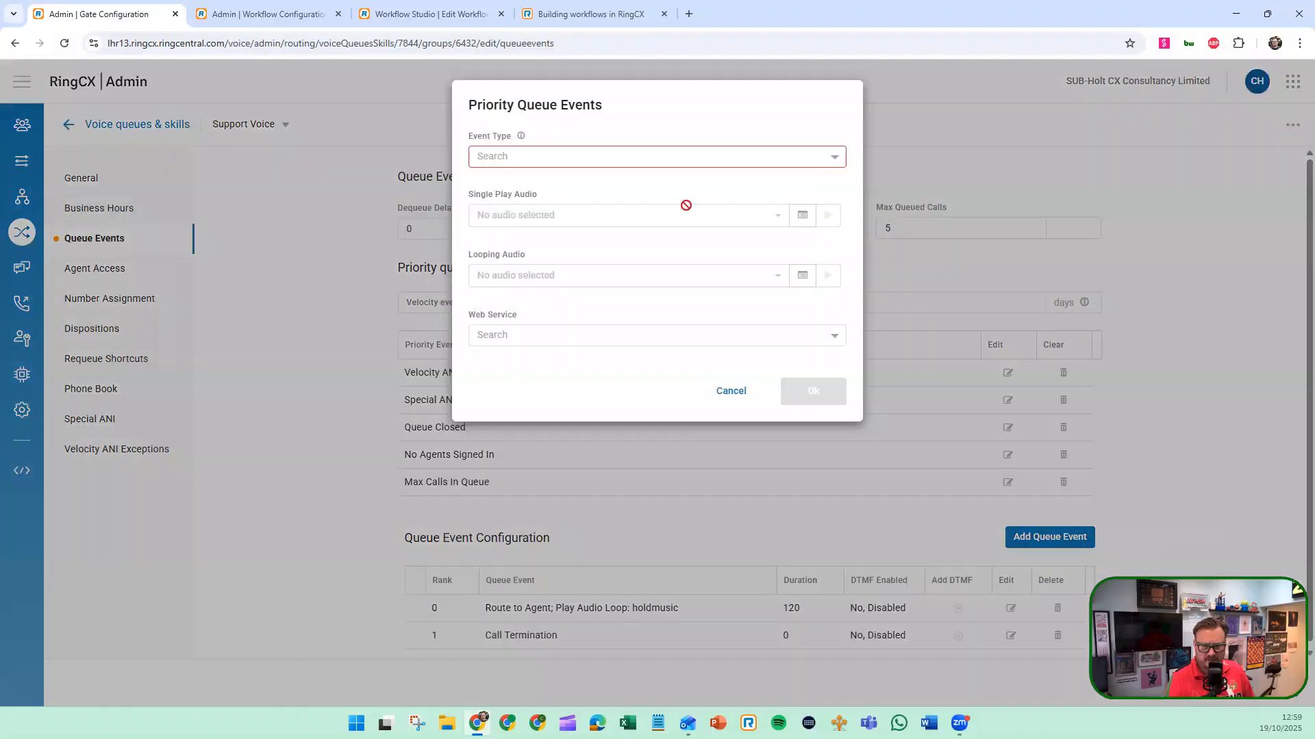
click(650, 157)
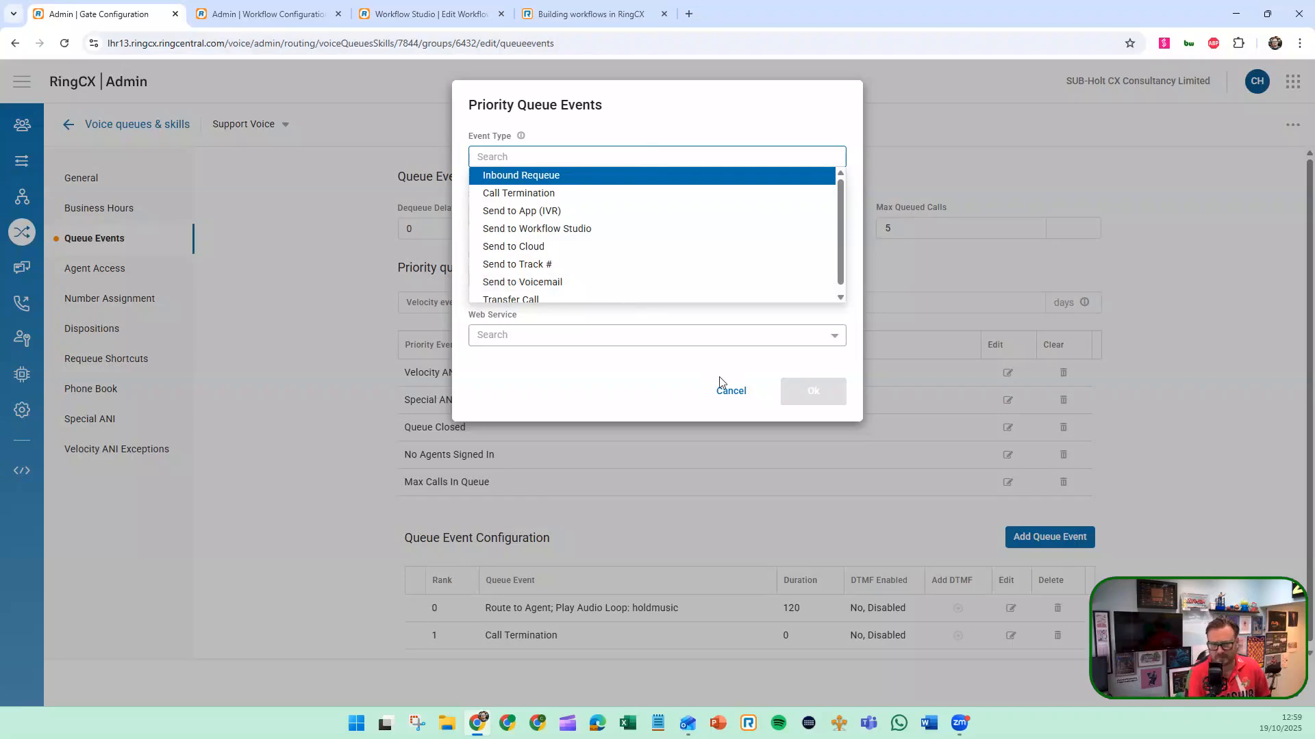
click(729, 391)
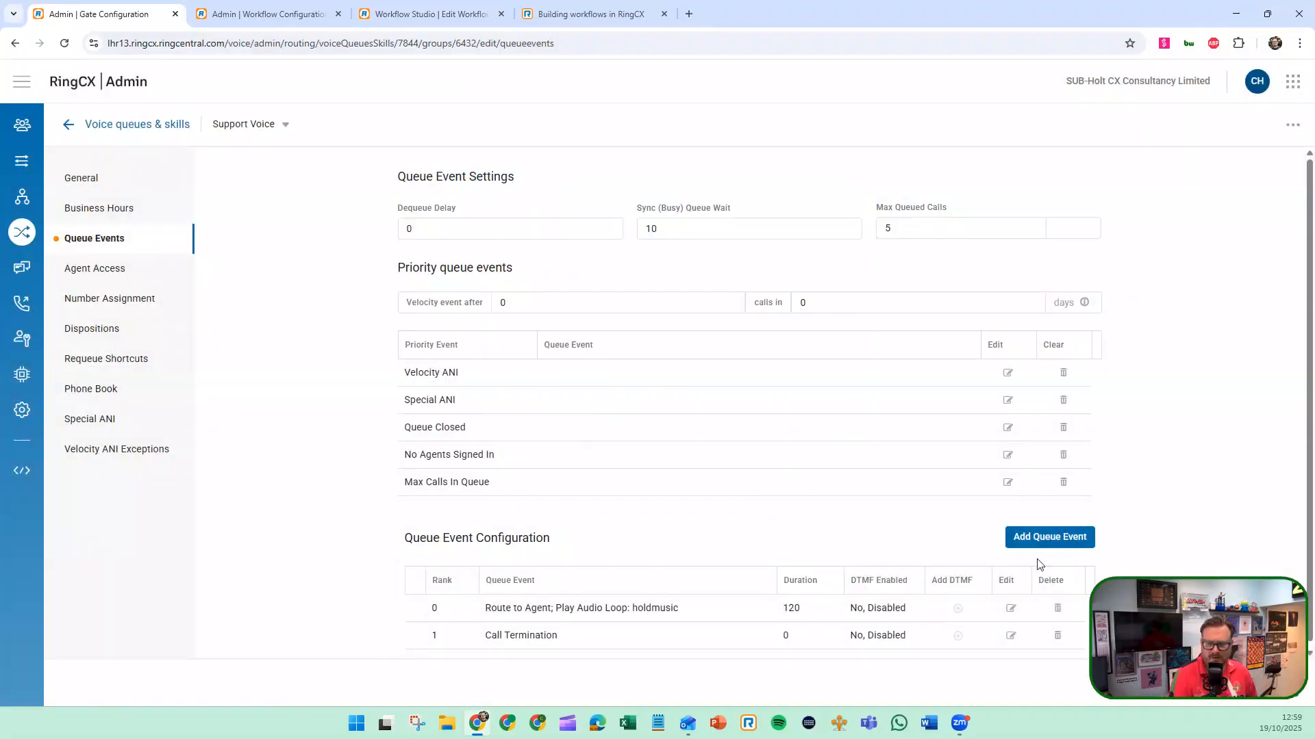
Examine the event types for a new queue event and the Route To Last Agent options, without adding the event
click(1048, 537)
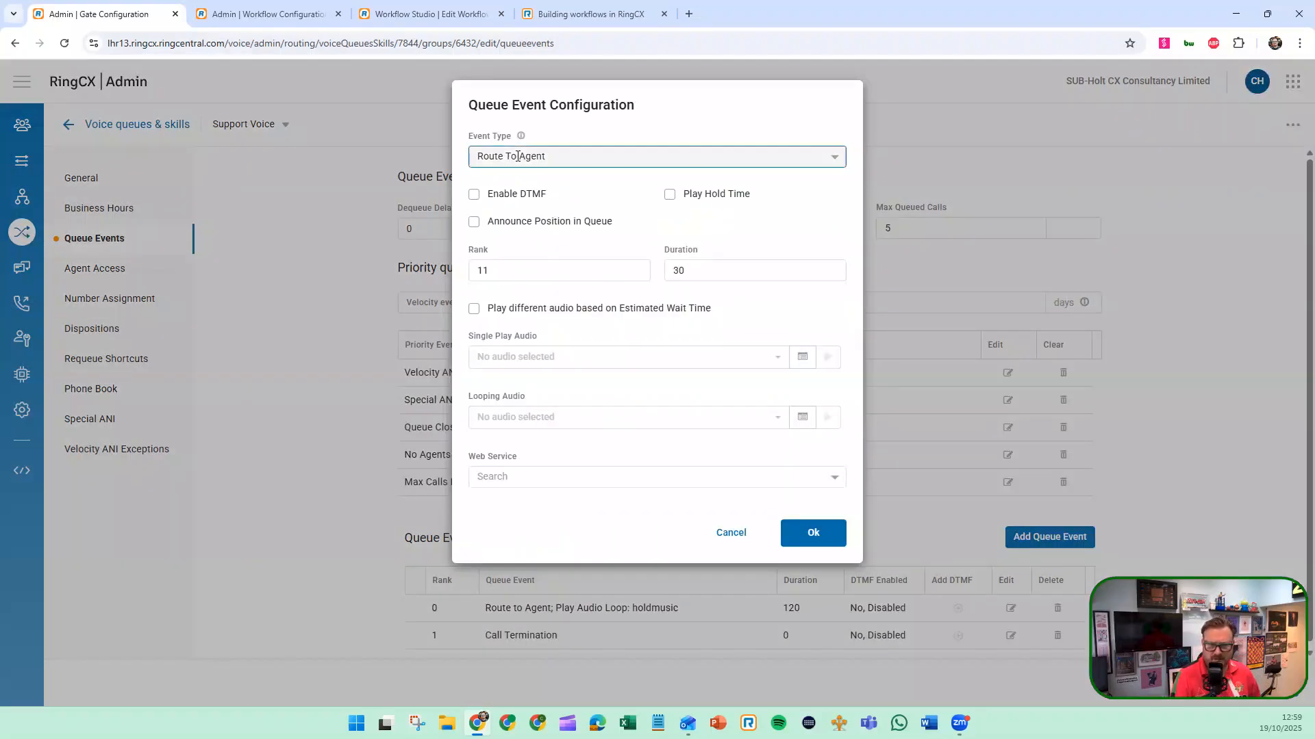
click(518, 156)
scroll(539, 191, down, 2)
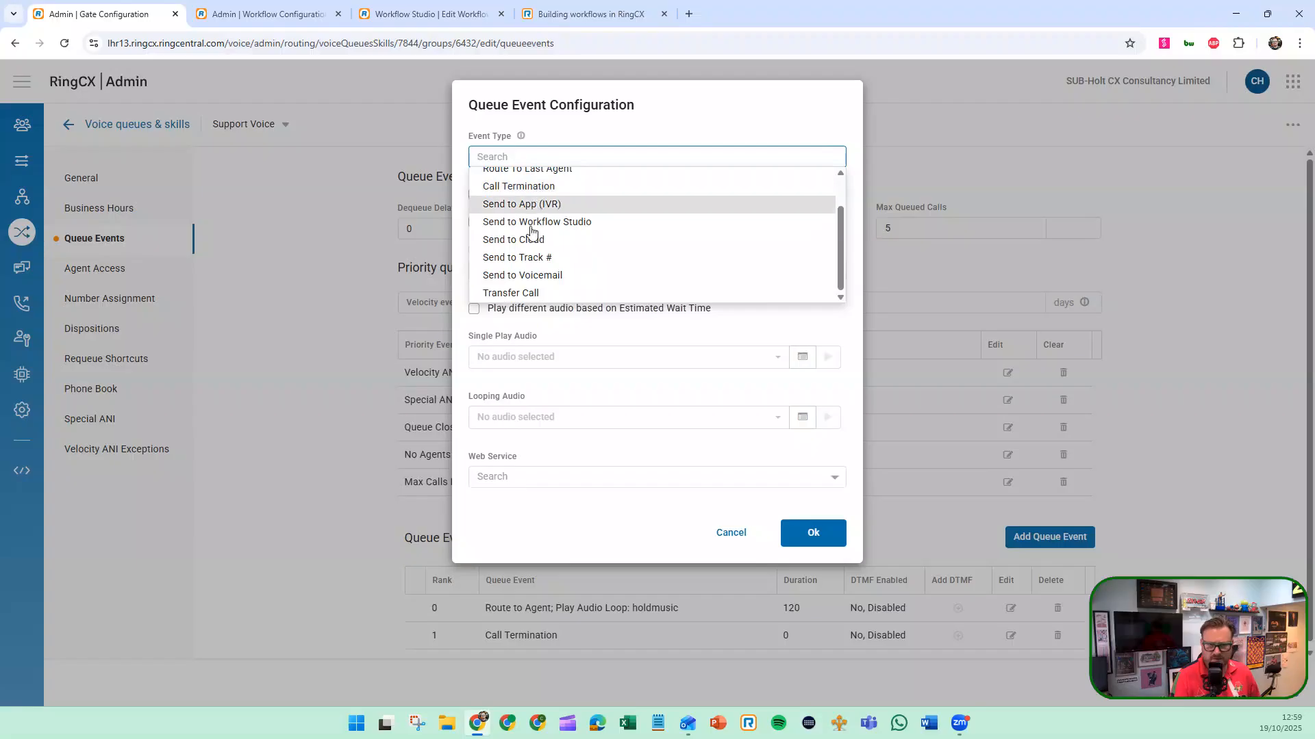
scroll(531, 232, up, 3)
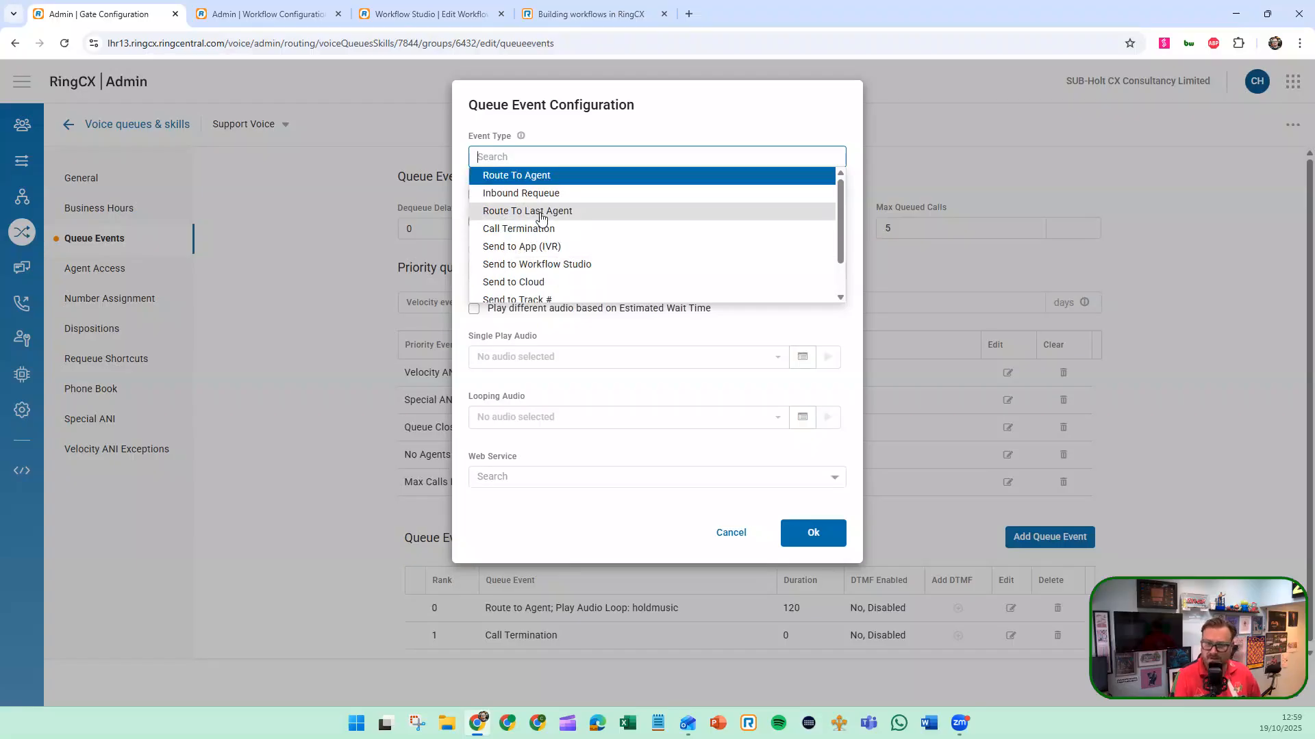
click(540, 218)
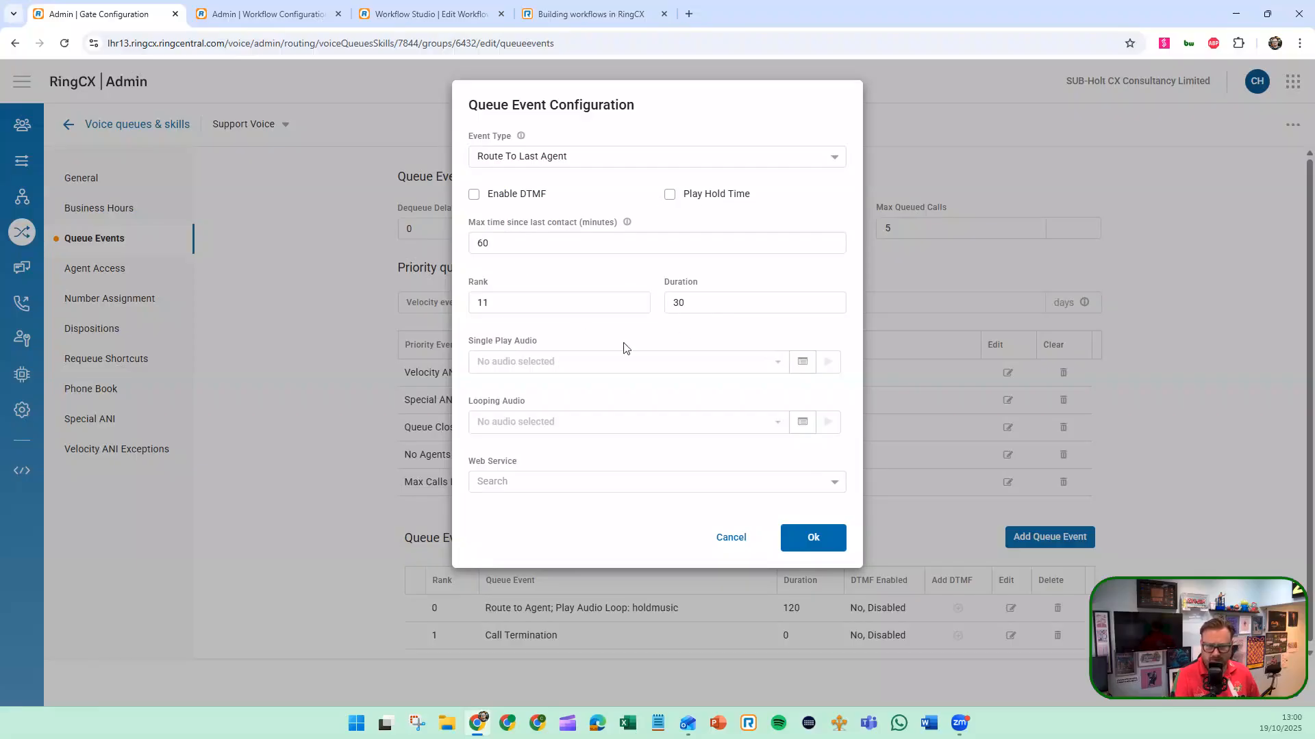
click(731, 538)
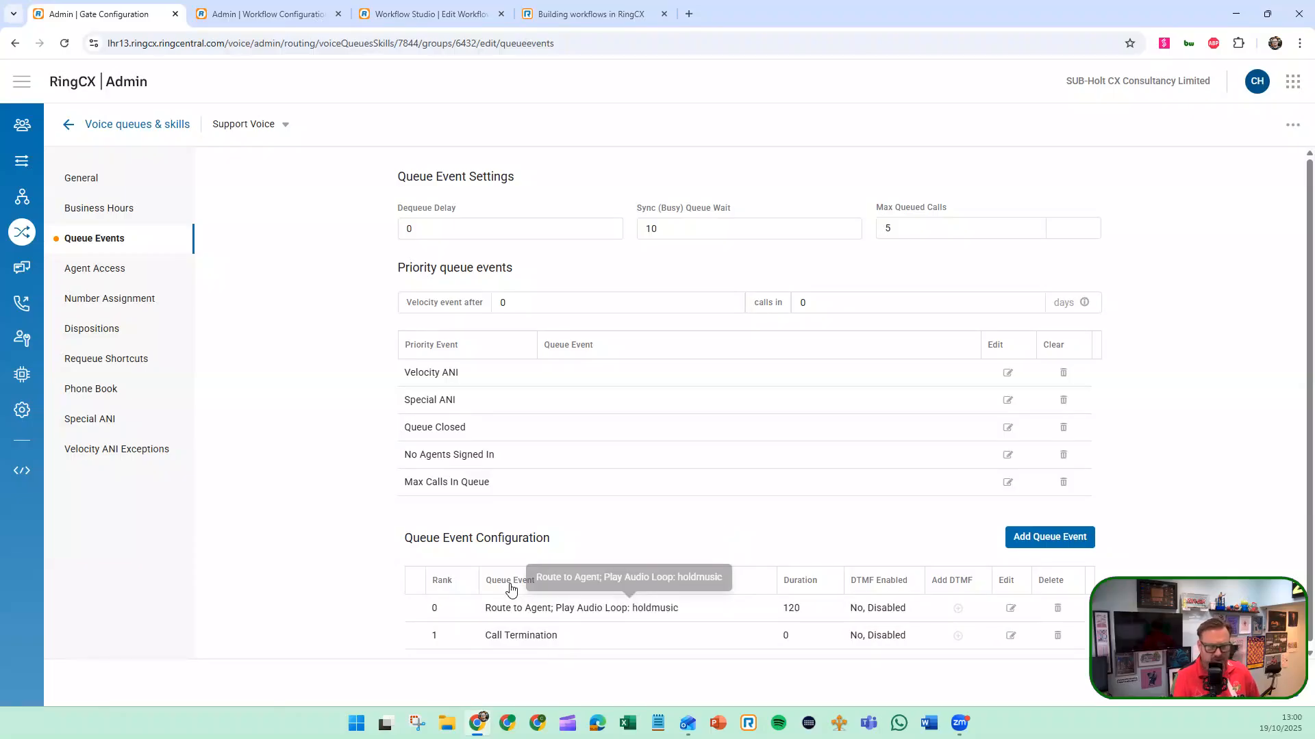
Review the Support Voice queue's general settings again, including its metric, audio, agent and integration settings
click(90, 191)
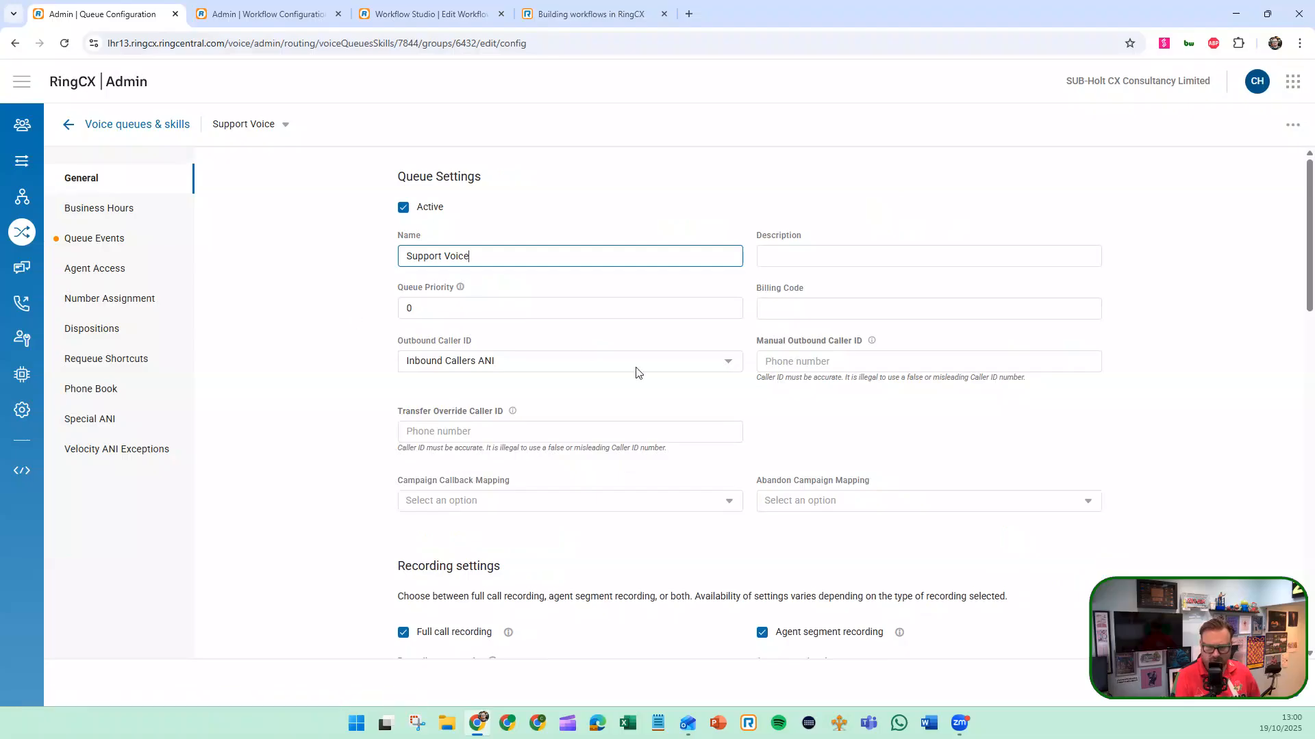
scroll(637, 369, down, 10)
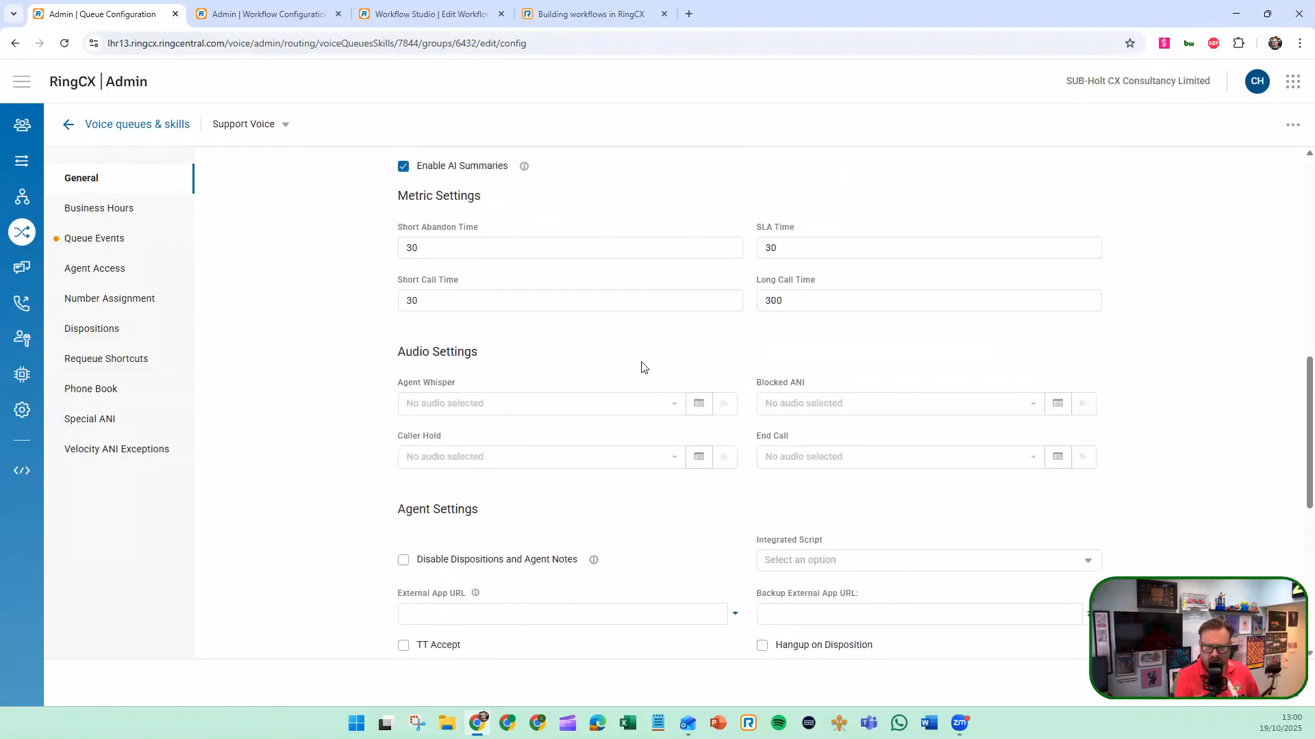
scroll(642, 368, down, 6)
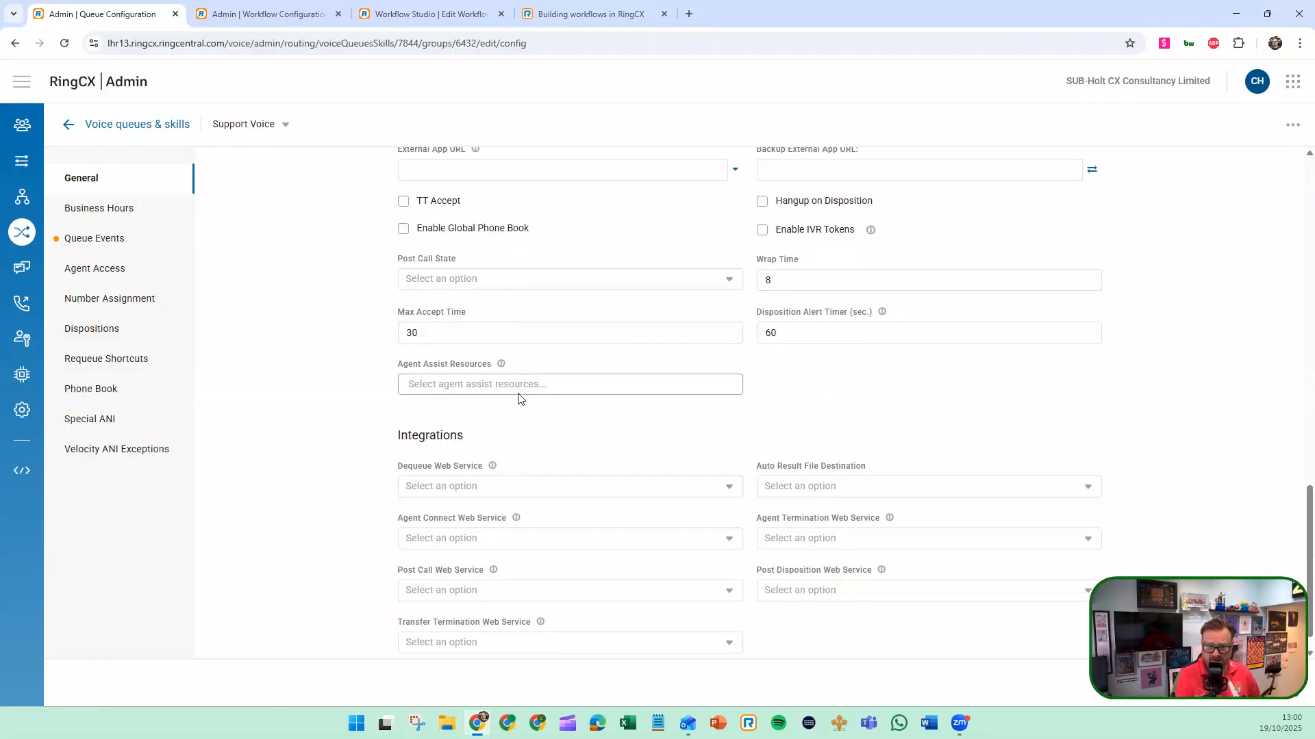
scroll(520, 398, down, 1)
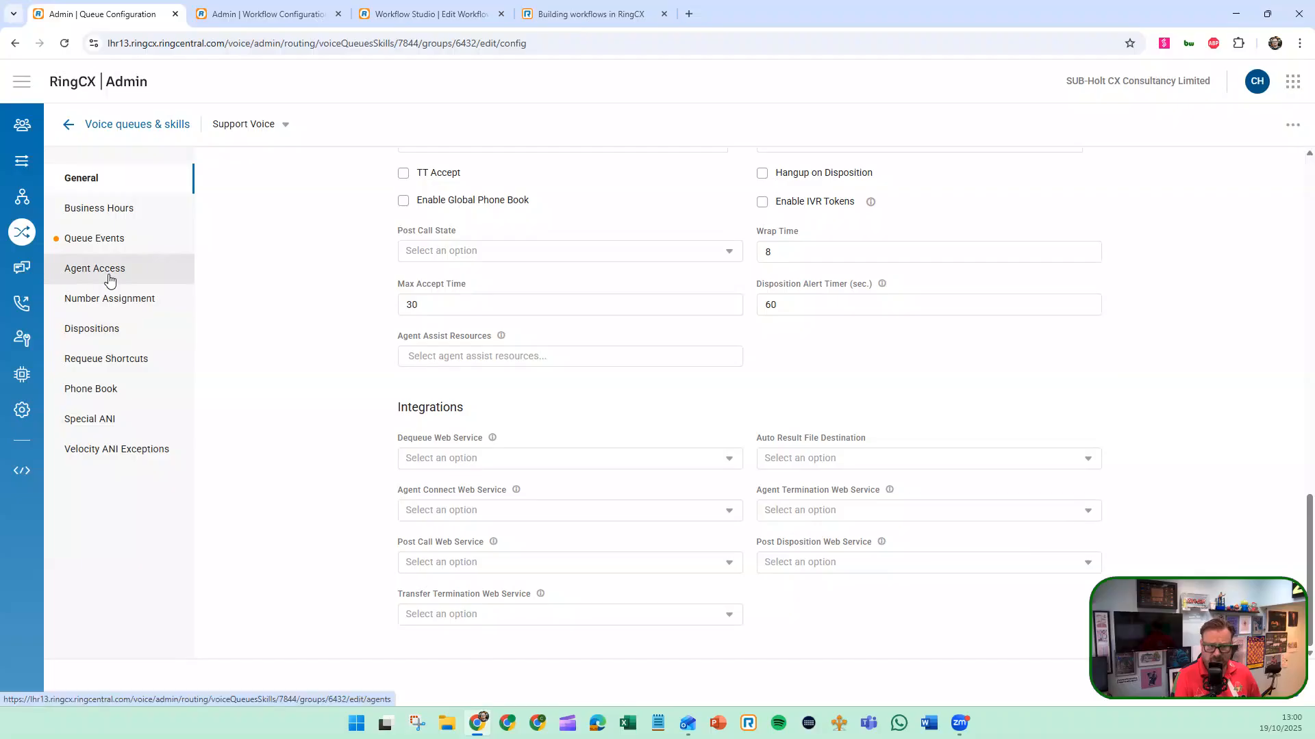
Review the Support Voice queue's agent access, dispositions and number assignment
click(109, 279)
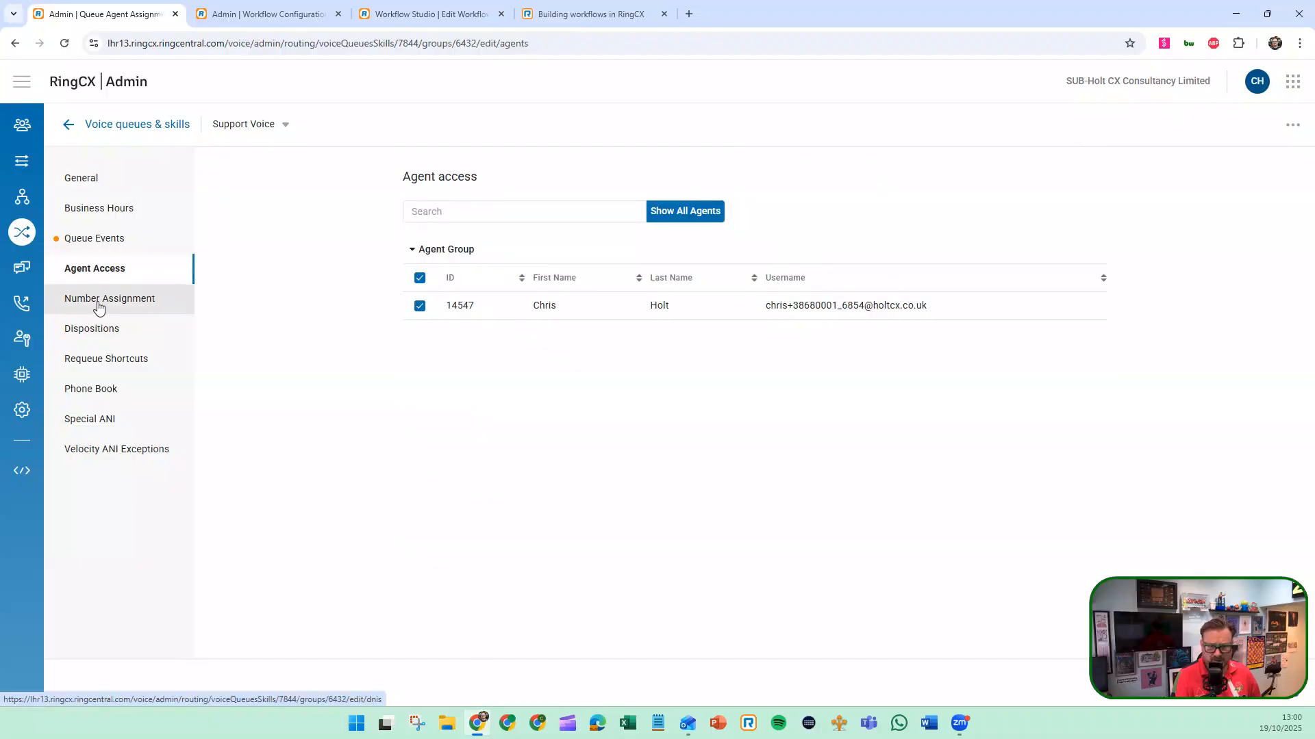
click(100, 309)
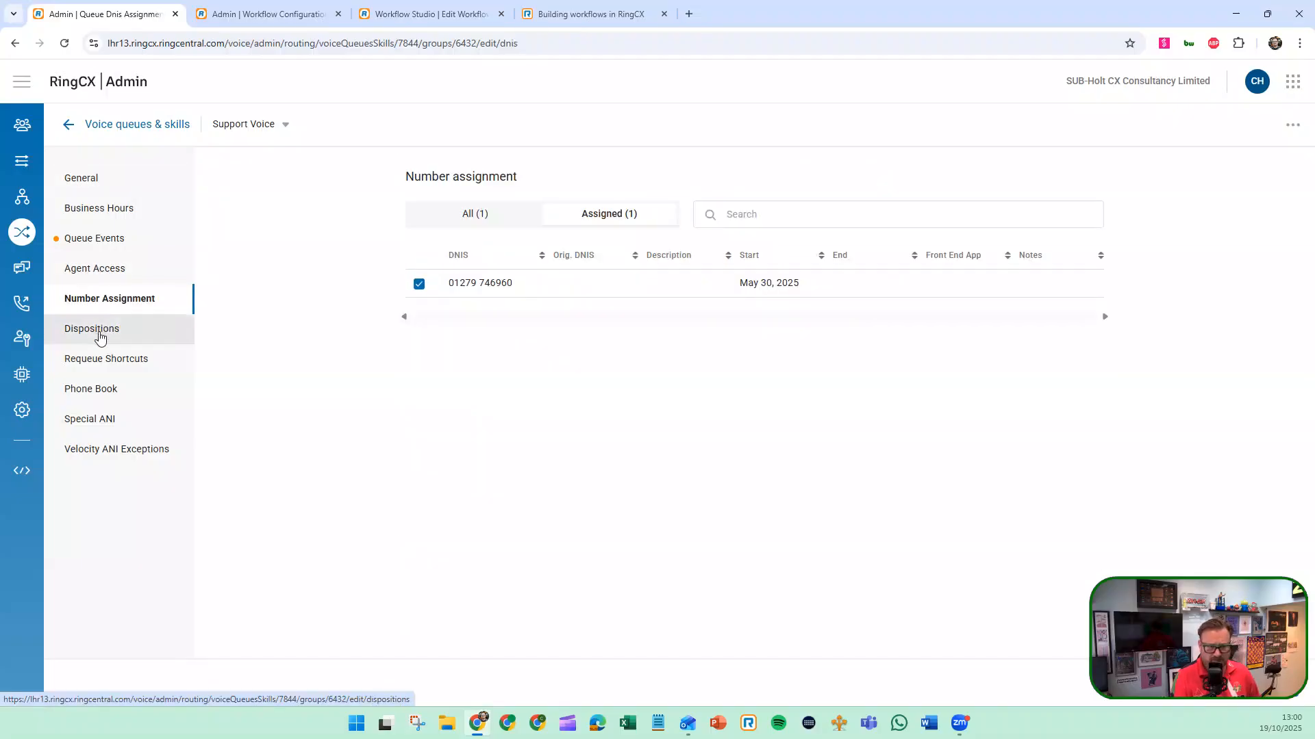
click(97, 336)
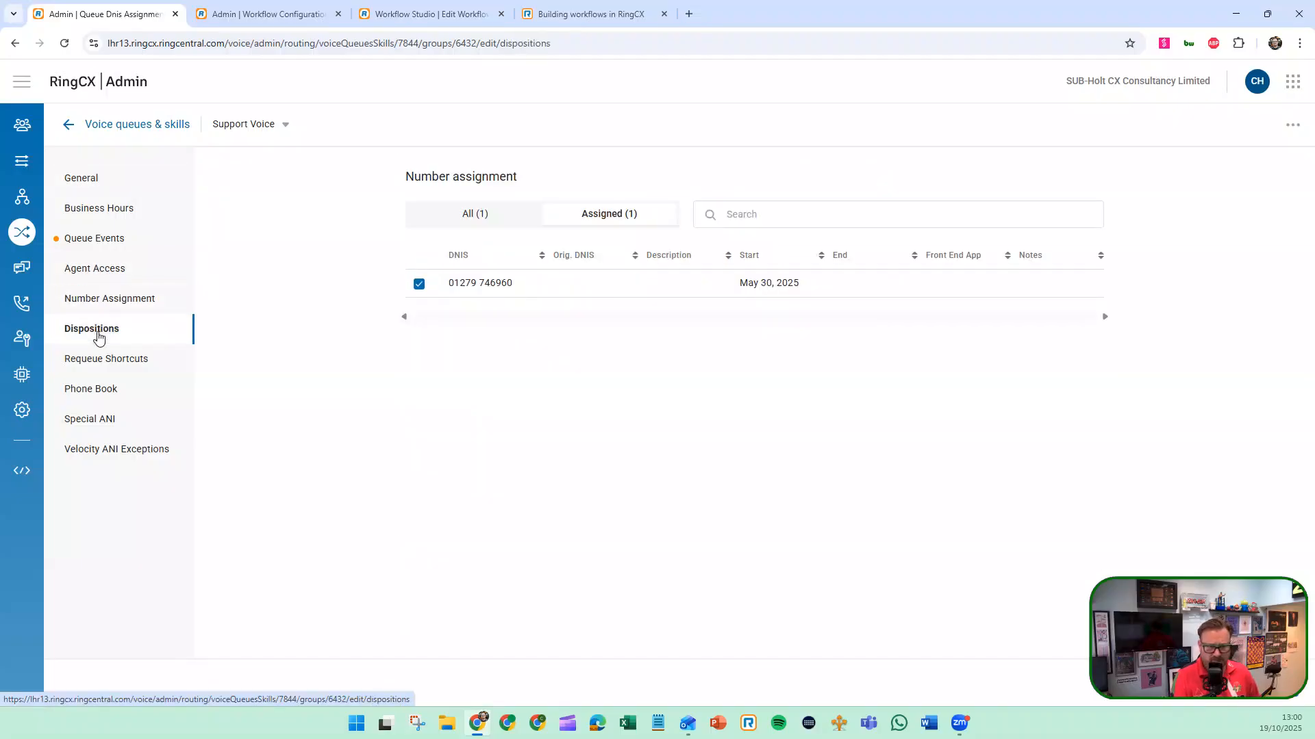
click(112, 298)
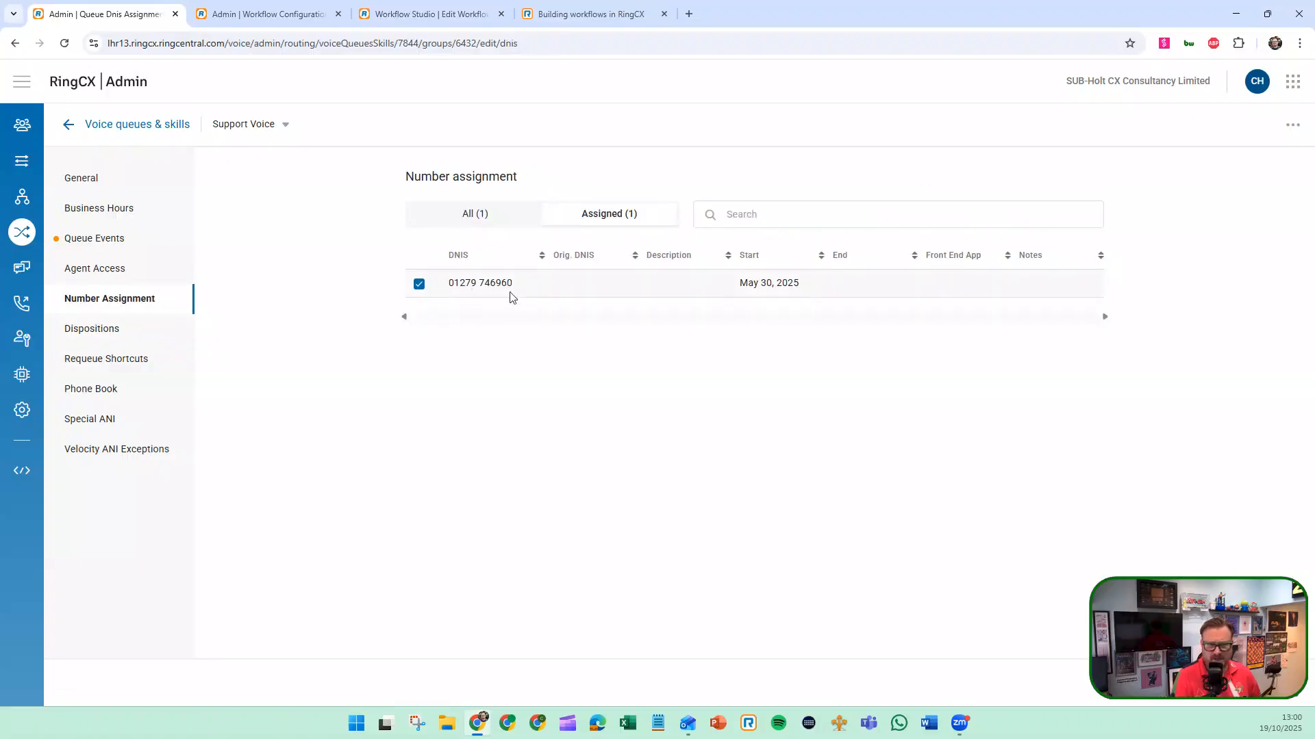